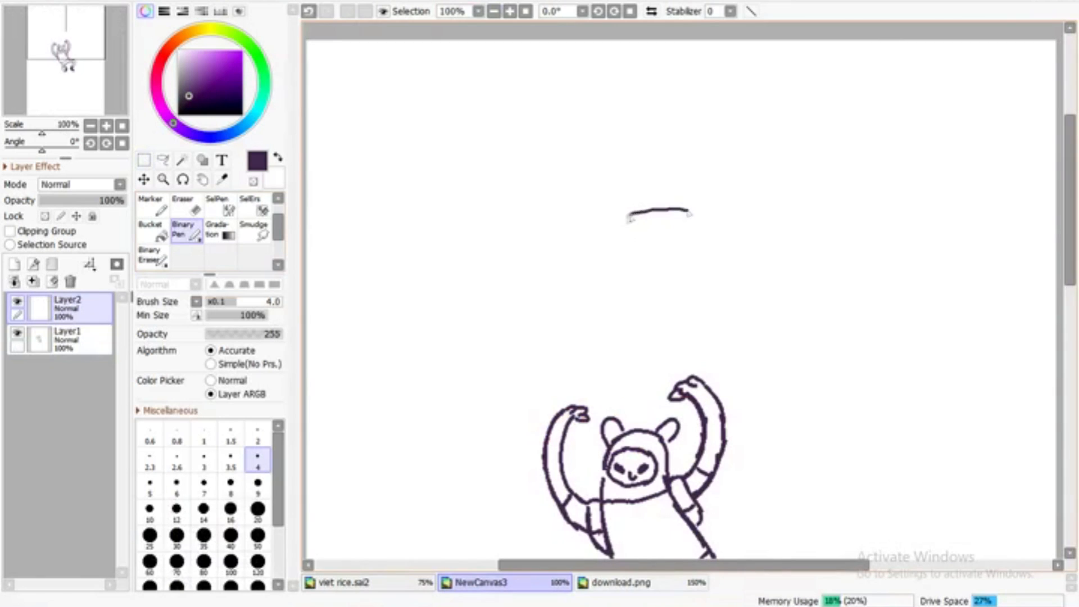
Undo the stray stroke, set the Binary Pen size to 6, and draw a sideways, C-shaped head outline above the hooded figure
key("ctrl+z")
key("bracketright")
key("bracketright")
key("bracketright")
key("bracketright")
key("bracketleft")
key("bracketleft")
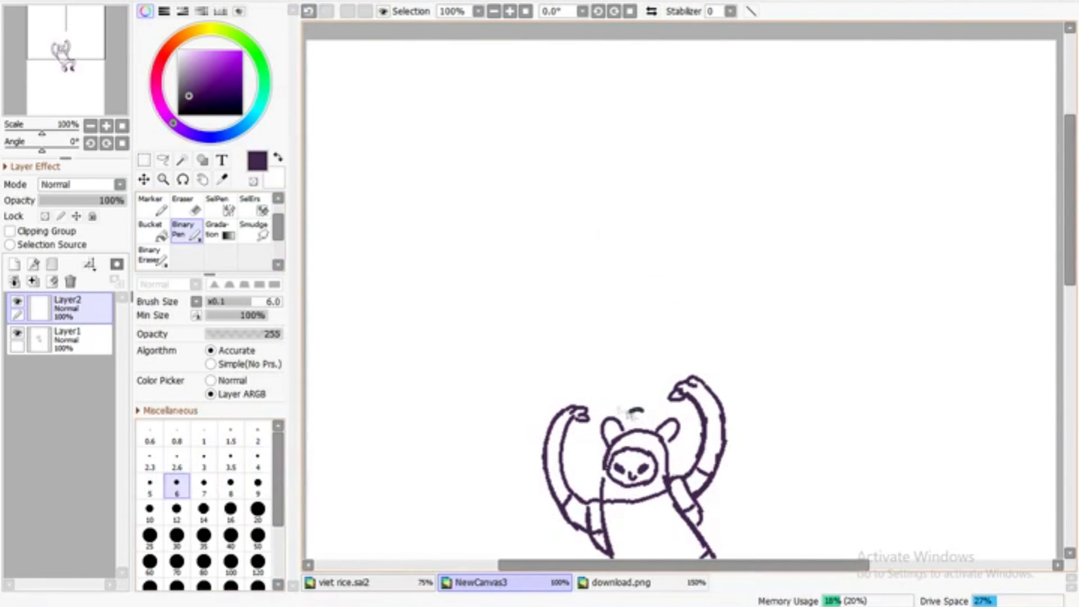
mouse_move(662, 246)
left_mouse_down()
mouse_move(576, 311)
mouse_move(669, 323)
left_mouse_up()
Draw two dark oval eyes and a curved drooping muzzle inside the head, checking the reference image while drawing
key("Page_Up")
key("Page_Up")
mouse_move(534, 290)
left_mouse_down()
mouse_move(539, 339)
mouse_move(533, 289)
left_mouse_up()
mouse_move(549, 292)
left_mouse_down()
mouse_move(544, 332)
mouse_move(539, 296)
mouse_move(527, 310)
left_mouse_up()
key("ctrl+Tab")
key("ctrl+shift+Tab")
mouse_move(565, 261)
left_mouse_down()
mouse_move(582, 336)
mouse_move(621, 291)
mouse_move(589, 264)
mouse_move(579, 222)
mouse_move(533, 259)
mouse_move(570, 228)
mouse_move(545, 271)
left_mouse_up()
key("ctrl+Tab")
key("ctrl+shift+Tab")
key("ctrl+Tab")
key("ctrl+shift+Tab")
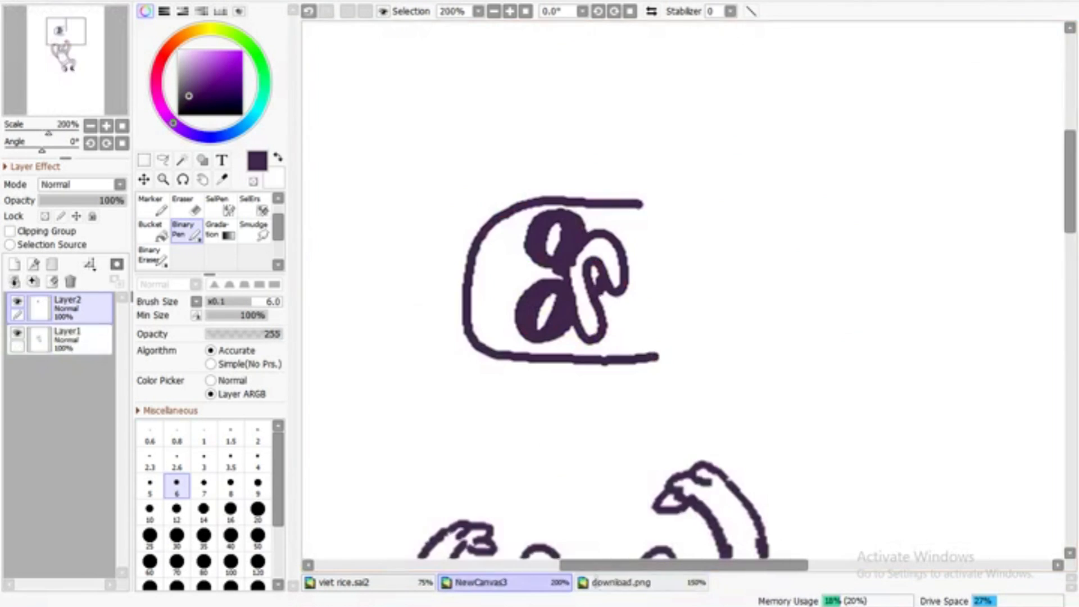
Refine the face and add a U-shaped ear inside the head plus a second rounded ear hanging from its lower edge
key("e")
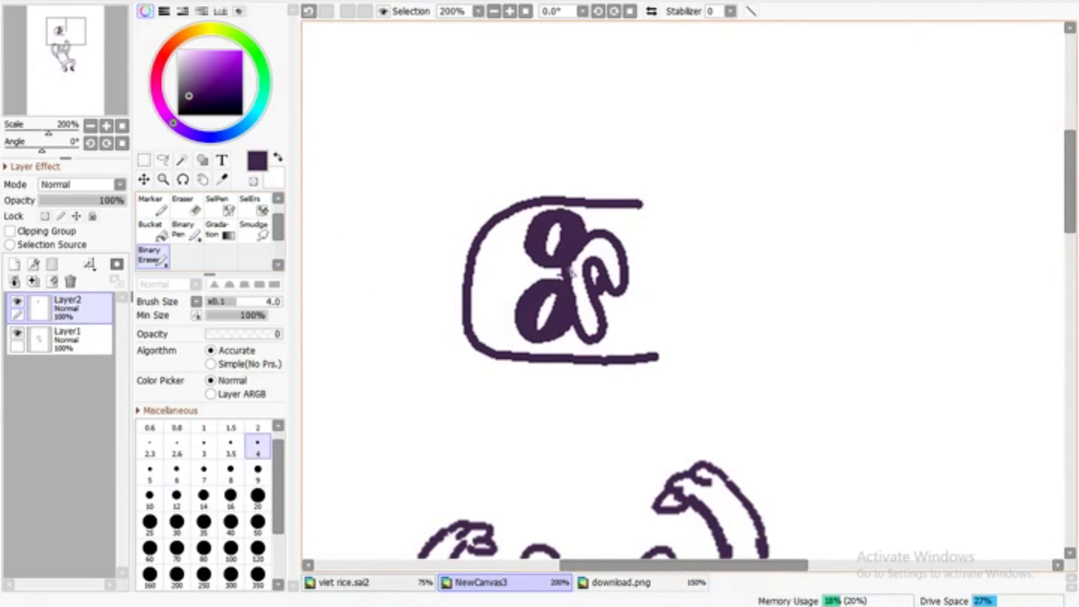
key("b")
left_click_drag(581, 262, 595, 252)
key("ctrl+Tab")
key("ctrl+shift+Tab")
mouse_move(510, 238)
left_mouse_down()
mouse_move(486, 268)
mouse_move(486, 246)
left_mouse_up()
left_click(308, 11)
mouse_move(468, 338)
left_mouse_down()
mouse_move(490, 394)
mouse_move(504, 360)
mouse_move(479, 335)
mouse_move(496, 359)
left_mouse_up()
Try to draw arm lines extending along the upper and lower edges of the head
key("e")
left_click(493, 11)
left_click(493, 12)
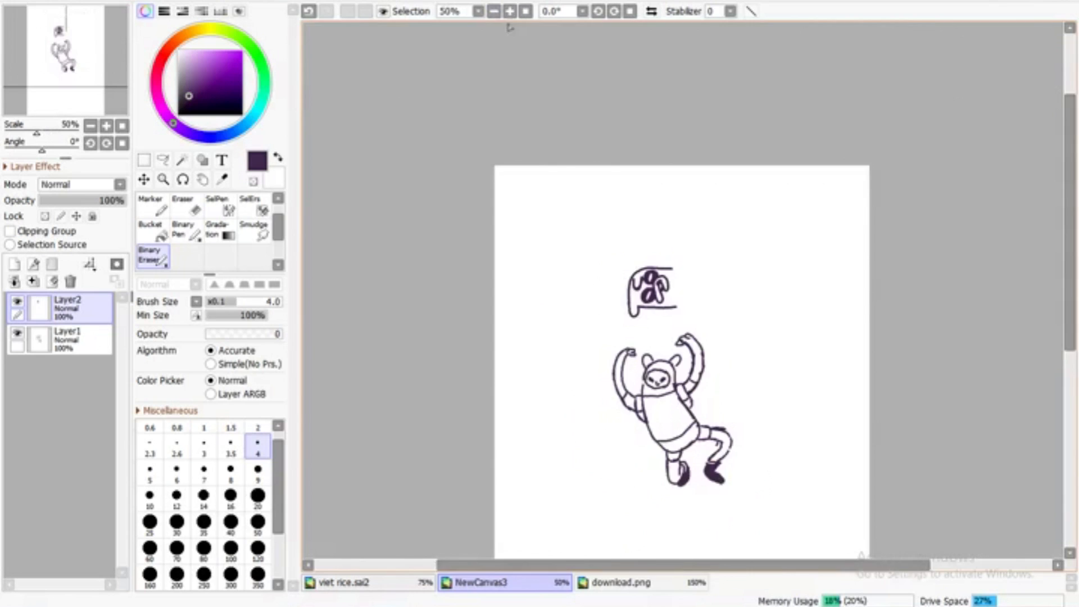
left_click(510, 11)
left_click(595, 584)
key("b")
mouse_move(676, 242)
left_mouse_down()
mouse_move(624, 221)
mouse_move(568, 224)
left_mouse_up()
left_click_drag(681, 328, 604, 345)
left_click_drag(657, 243, 552, 229)
key("ctrl+z")
key("ctrl+z")
left_click_drag(669, 325, 622, 332)
Erase the stray lines around the head and trim its open ends with the Binary Eraser at size 50
left_click(153, 257)
mouse_move(626, 222)
left_mouse_down()
mouse_move(535, 226)
mouse_move(674, 226)
left_mouse_up()
left_click(258, 523)
left_click_drag(676, 348, 660, 354)
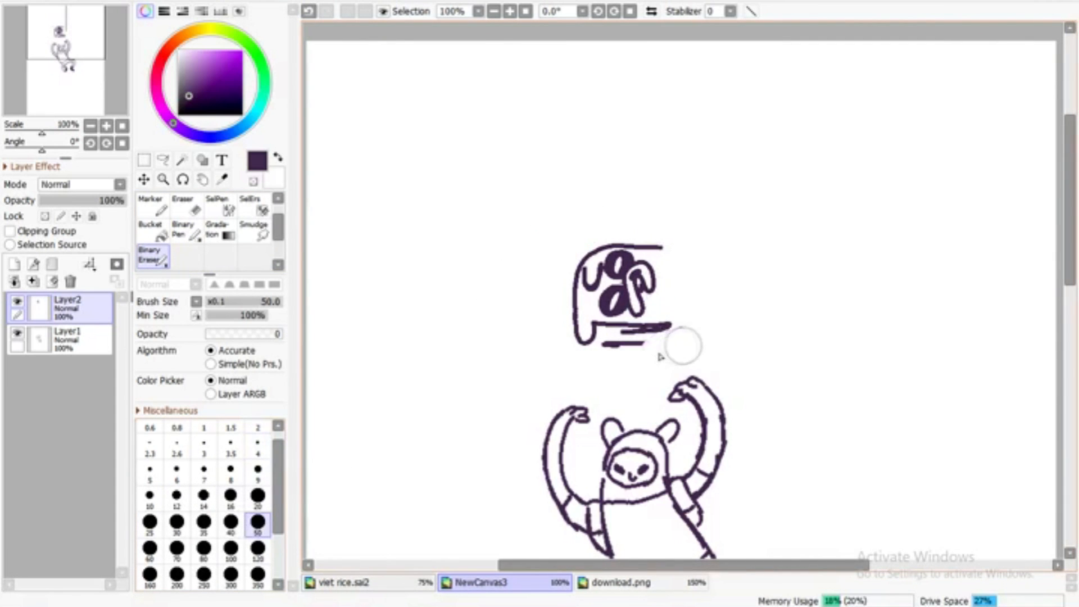
left_click(183, 230)
left_click(621, 582)
left_click(505, 582)
left_click(154, 257)
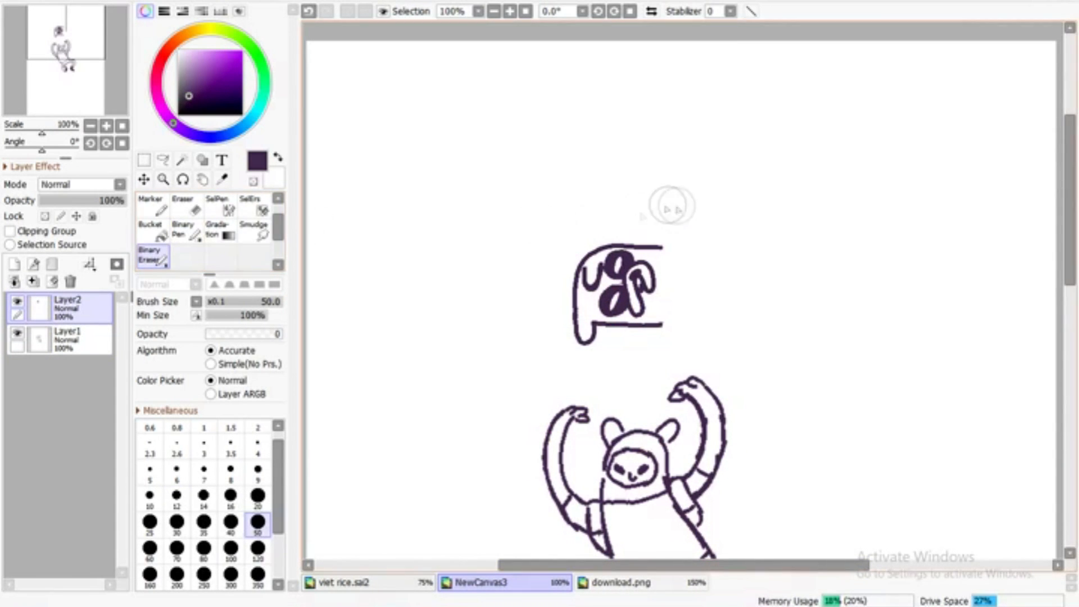
Draw a long straight arm with a small hand along the upper edge of the head using the Binary Pen
left_click(184, 232)
mouse_move(644, 230)
left_mouse_down()
mouse_move(618, 231)
mouse_move(680, 234)
mouse_move(587, 241)
mouse_move(602, 230)
mouse_move(572, 229)
left_mouse_up()
left_click(309, 11)
left_click_drag(663, 246, 548, 249)
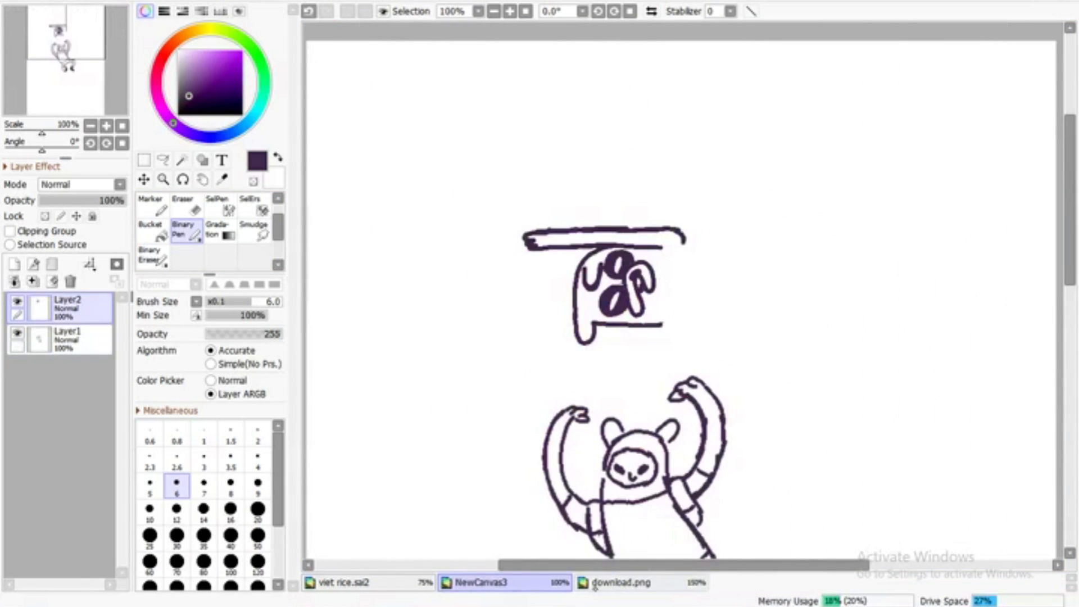
Clean up the muzzle detail and erase the curved end of the upper arm with the Binary Eraser at size 3.5
left_click(510, 11)
left_click(510, 11)
left_click(509, 11)
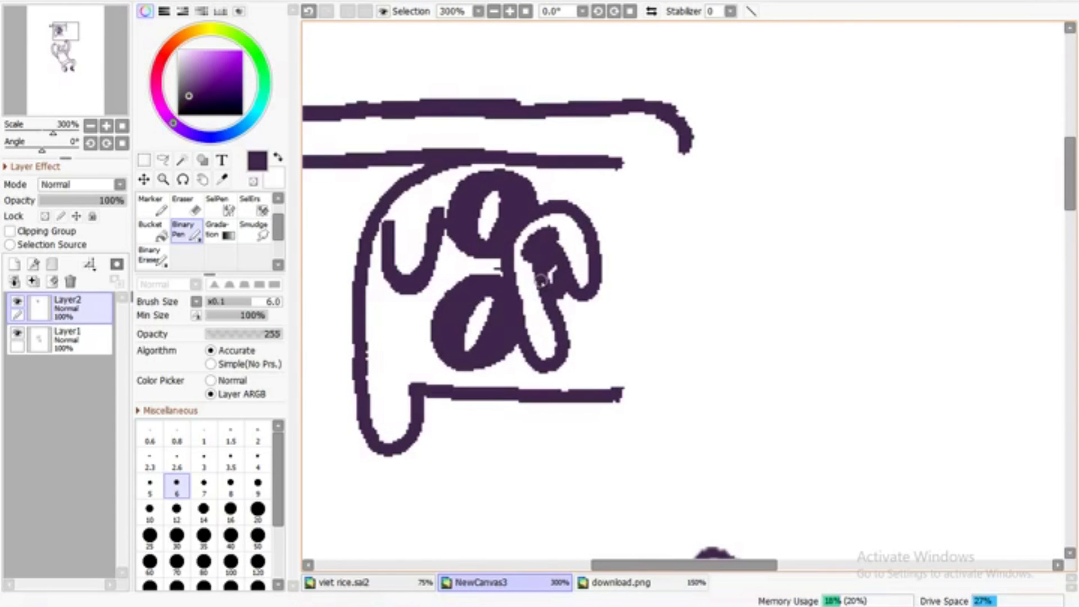
key("e")
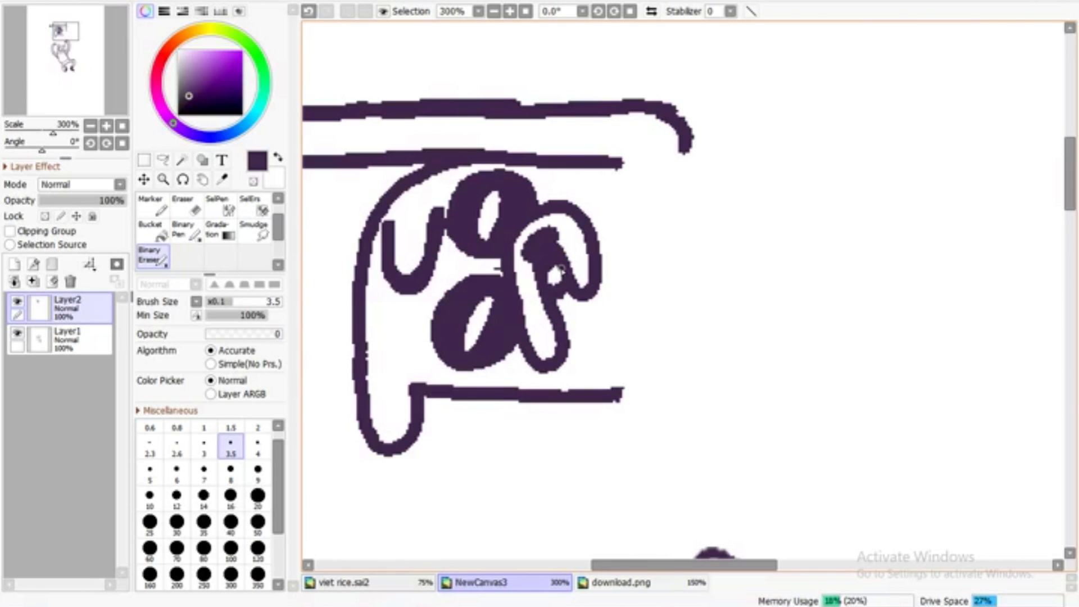
mouse_move(695, 120)
left_mouse_down()
mouse_move(646, 121)
mouse_move(684, 151)
left_mouse_up()
Extend the upper arm's outline away from the hand and draw a matching lower arm with a hand beneath the head
left_click(494, 11)
left_click(494, 12)
left_click(494, 12)
left_click(494, 11)
key("b")
left_click(510, 11)
left_click(510, 11)
left_click_drag(674, 198, 736, 197)
mouse_move(692, 364)
left_mouse_down()
mouse_move(521, 367)
mouse_move(479, 368)
left_mouse_up()
mouse_move(522, 340)
left_mouse_down()
mouse_move(444, 343)
mouse_move(500, 369)
left_mouse_up()
left_click_drag(691, 364, 739, 363)
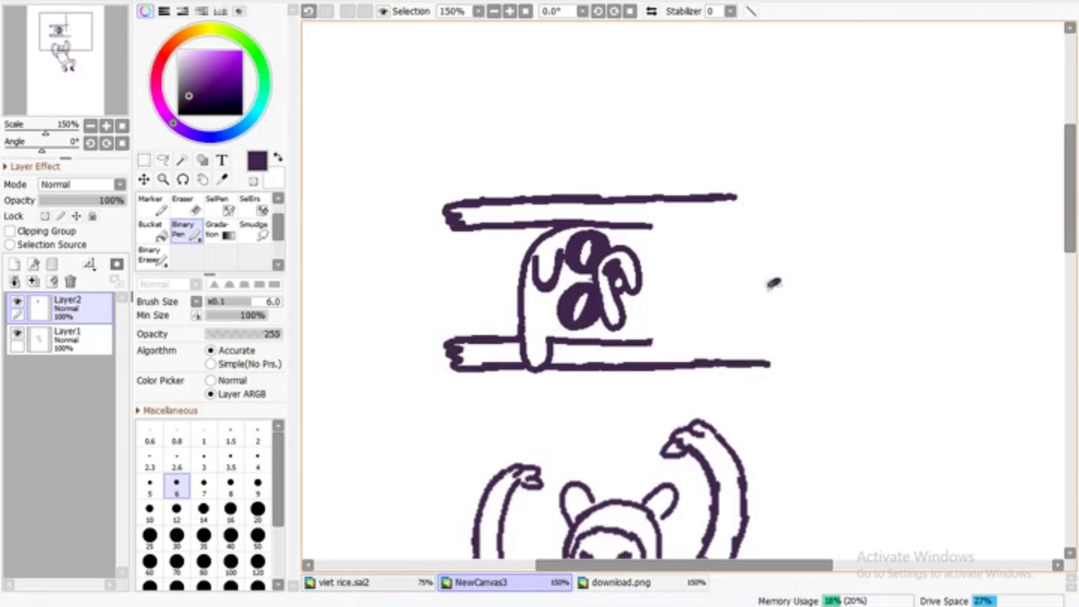
Set the stabilizer to S-2 and draw the long stretched body running down beside the hooded figure and looping beneath its feet
scroll(712, 289, "down", 3)
left_click(730, 11)
left_click(714, 274)
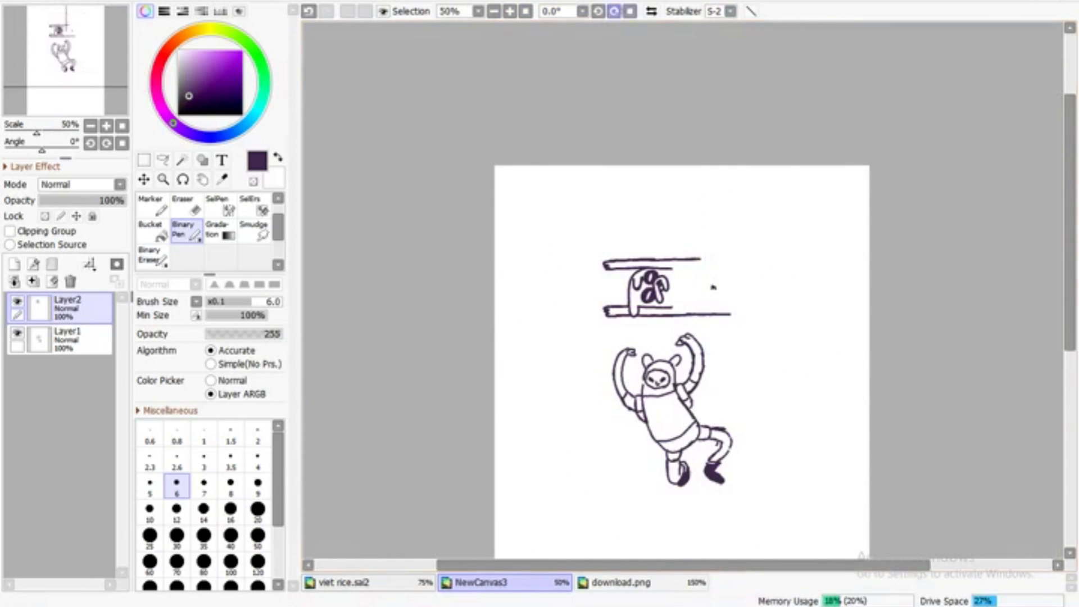
scroll(725, 284, "up", 1)
mouse_move(752, 206)
left_mouse_down()
mouse_move(797, 259)
mouse_move(798, 338)
mouse_move(797, 405)
mouse_move(748, 417)
left_mouse_up()
mouse_move(785, 120)
left_mouse_down()
mouse_move(853, 217)
mouse_move(849, 388)
left_mouse_up()
left_click_drag(1069, 312, 1070, 324)
mouse_move(856, 206)
left_mouse_down()
mouse_move(858, 138)
mouse_move(826, 94)
left_mouse_up()
mouse_move(847, 388)
left_mouse_down()
mouse_move(835, 455)
mouse_move(677, 462)
left_mouse_up()
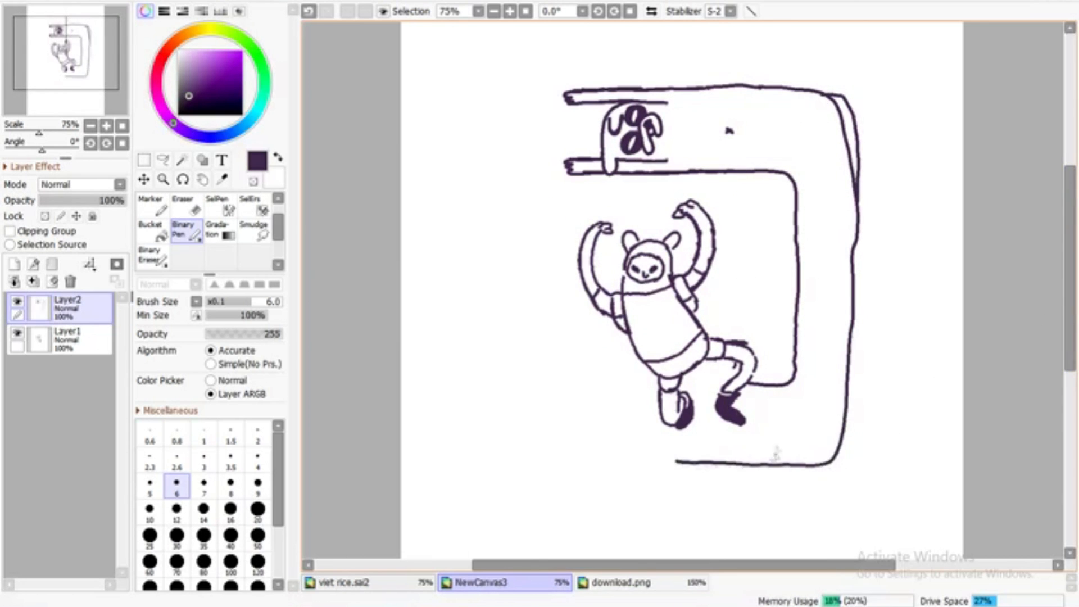
mouse_move(662, 384)
left_mouse_down()
mouse_move(550, 438)
mouse_move(654, 536)
mouse_move(693, 538)
left_mouse_up()
left_click_drag(679, 462, 628, 464)
Clean up the doubled outline at the upper-right bend of the stretched body
key("e")
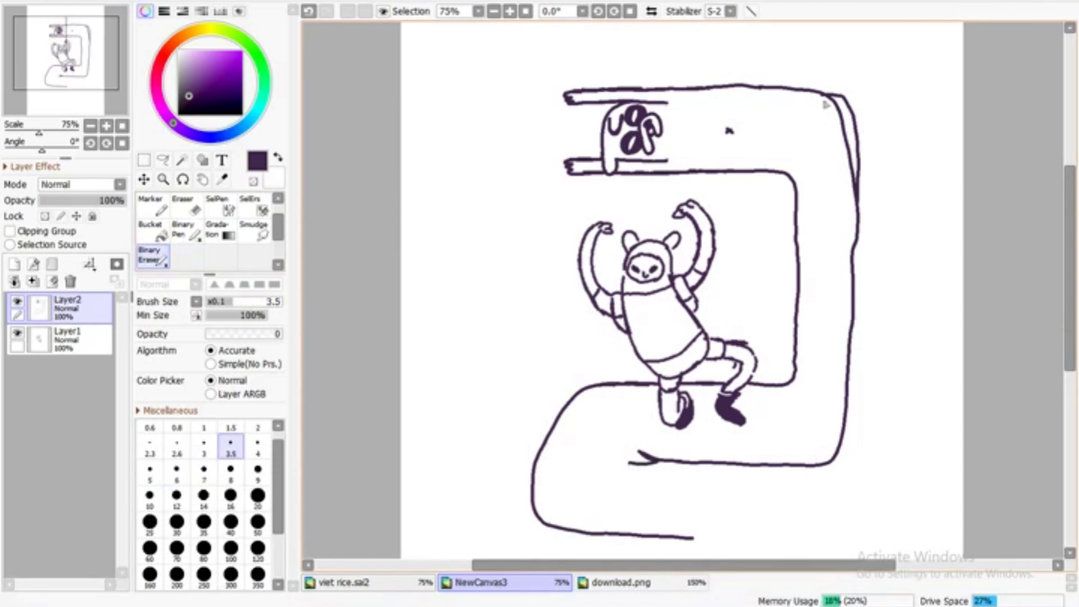
mouse_move(824, 98)
left_mouse_down()
mouse_move(849, 166)
mouse_move(826, 96)
left_mouse_up()
key("e")
left_click_drag(859, 145, 815, 98)
key("ctrl+z")
key("ctrl+z")
Close the lower body loop around its right side up to the vertical section and add a fold mark at the inner corner
left_click_drag(1070, 332, 1072, 373)
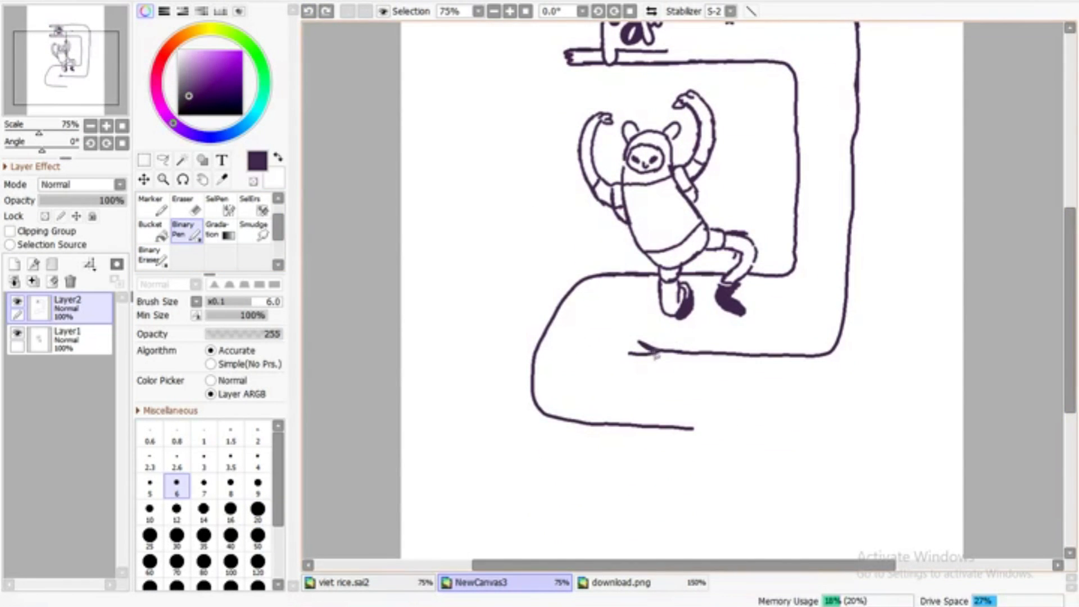
left_click_drag(691, 432, 848, 427)
key("ctrl+z")
mouse_move(689, 429)
left_mouse_down()
mouse_move(845, 436)
mouse_move(895, 376)
mouse_move(849, 284)
left_mouse_up()
key("ctrl+z")
key("ctrl+z")
mouse_move(836, 345)
left_mouse_down()
mouse_move(847, 355)
mouse_move(837, 362)
left_mouse_up()
left_click_drag(836, 345, 848, 344)
left_click_drag(1070, 360, 1070, 380)
left_click(153, 256)
left_click_drag(849, 230, 893, 247)
left_click(186, 231)
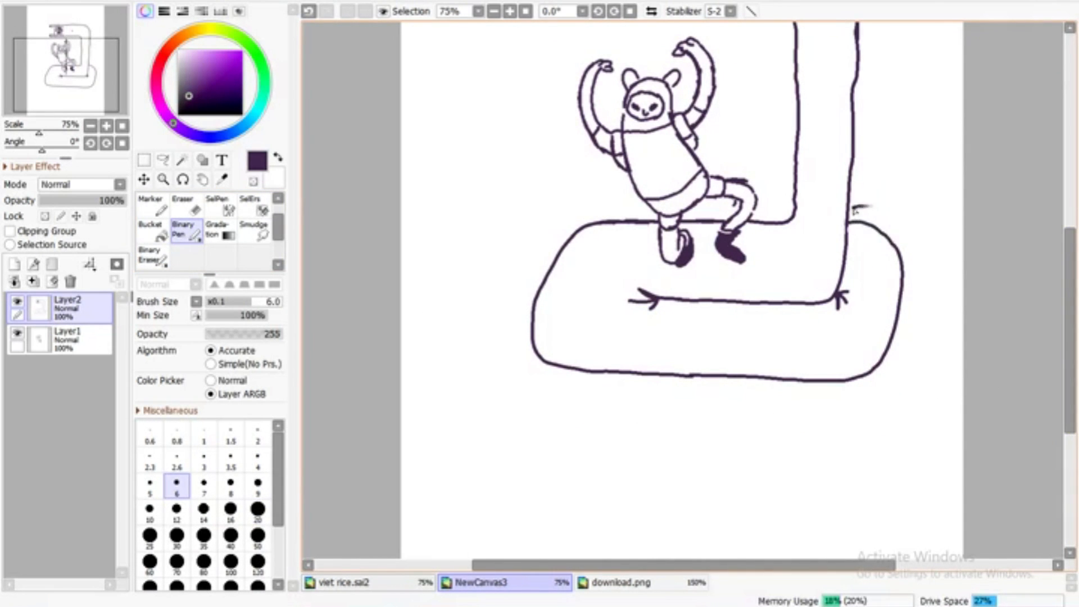
Draw another body coil curving out behind the vertical section toward the right edge of the canvas
left_click_drag(857, 149, 954, 225)
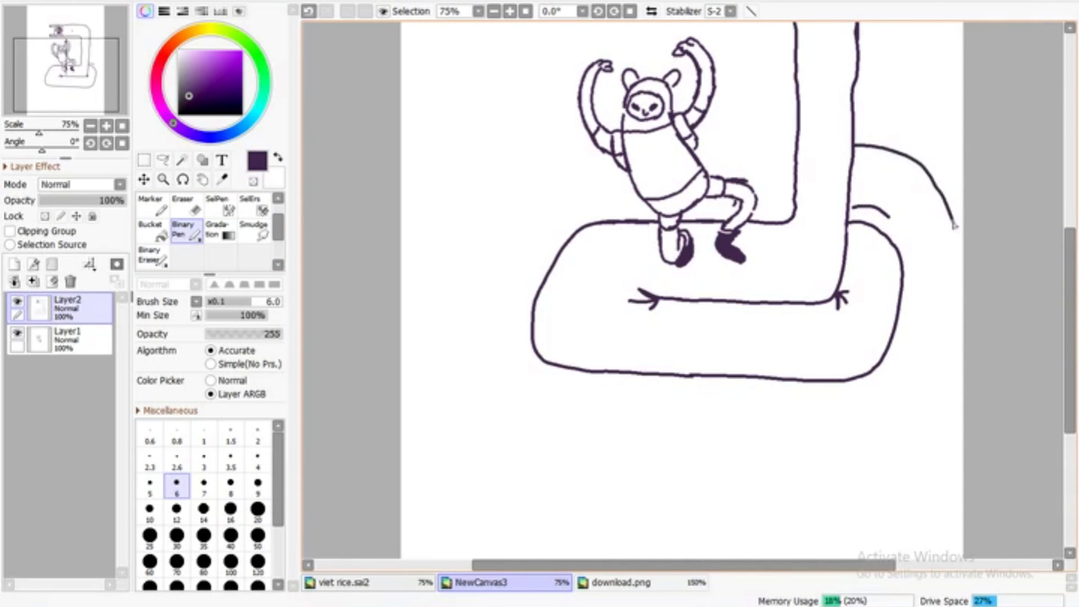
left_click_drag(901, 301, 963, 337)
key("ctrl+z")
mouse_move(901, 302)
left_mouse_down()
mouse_move(914, 316)
mouse_move(971, 322)
left_mouse_up()
scroll(728, 82, "up", 3)
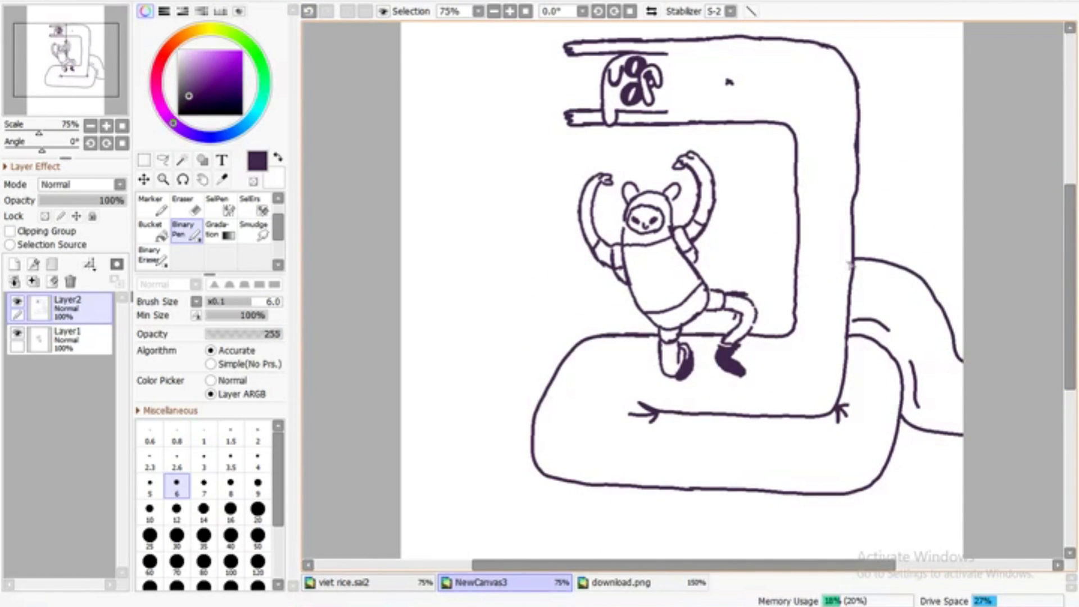
Erase and redraw the inner edge and lower corner of the vertical body section beside the hooded figure
left_click_drag(1070, 280, 1069, 252)
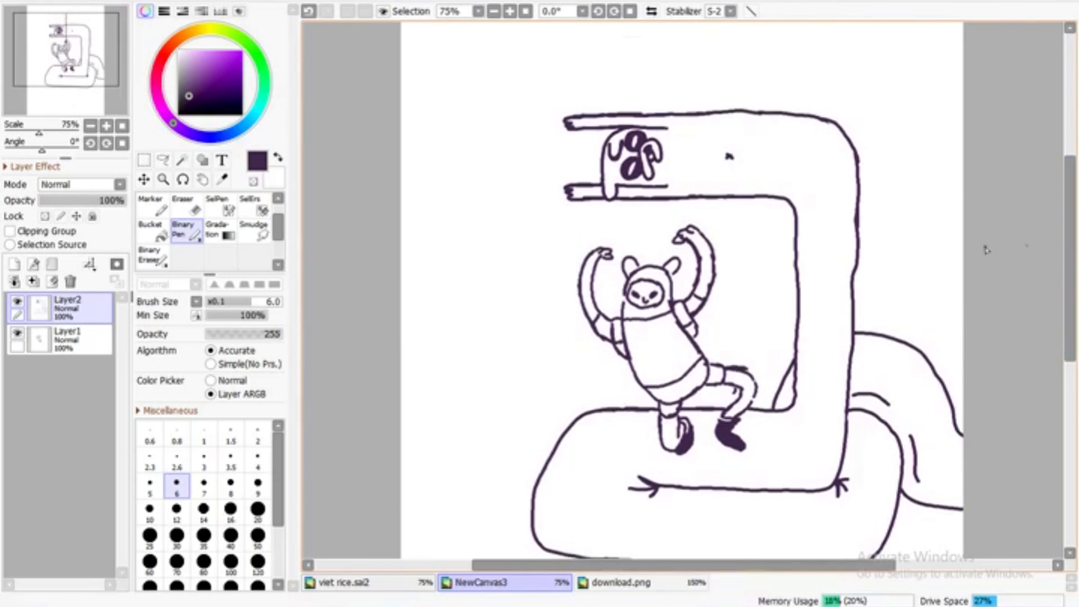
key("e")
mouse_move(785, 414)
left_mouse_down()
mouse_move(788, 210)
mouse_move(783, 409)
left_mouse_up()
key("b")
key("e")
key("b")
mouse_move(784, 362)
left_mouse_down()
mouse_move(752, 411)
mouse_move(791, 374)
left_mouse_up()
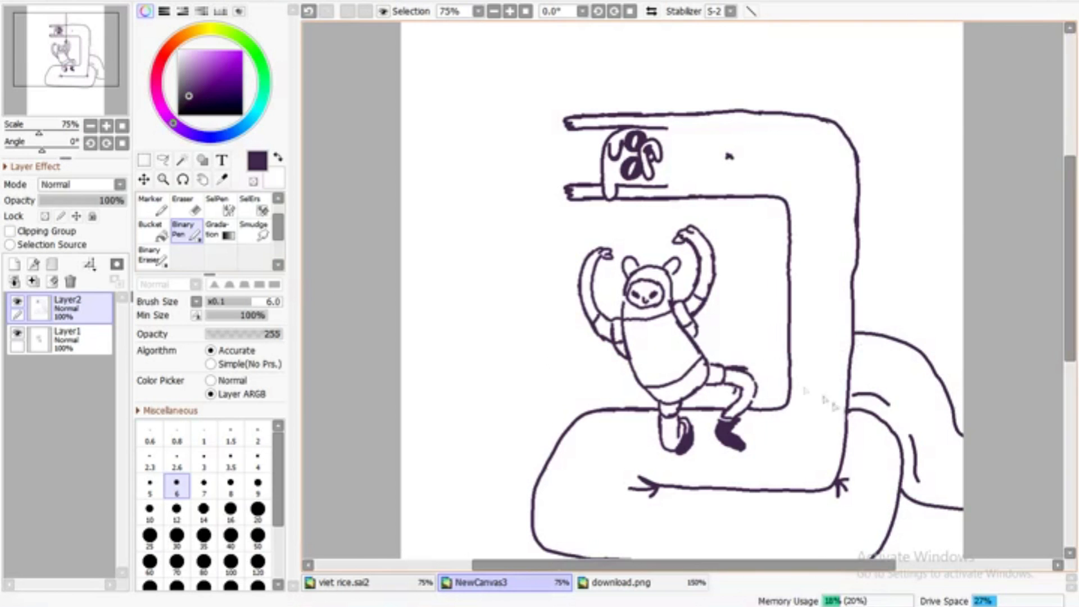
Erase the right coil's lower lines and redraw its outer edge running down and curving under the lower loop
scroll(691, 343, "down", 5)
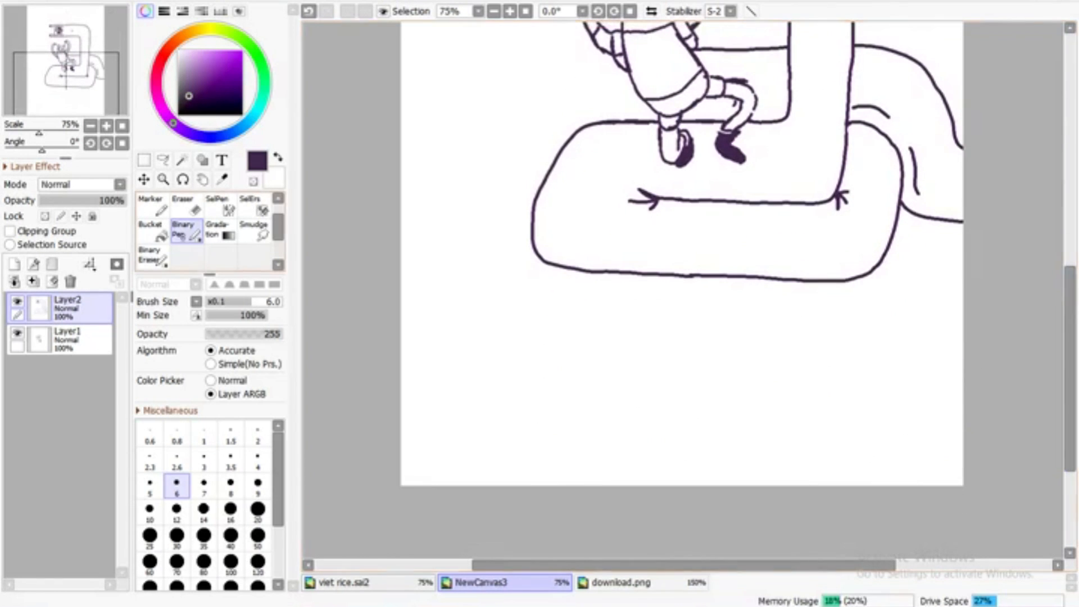
key("e")
left_click_drag(921, 163, 944, 248)
key("b")
left_click_drag(957, 135, 953, 250)
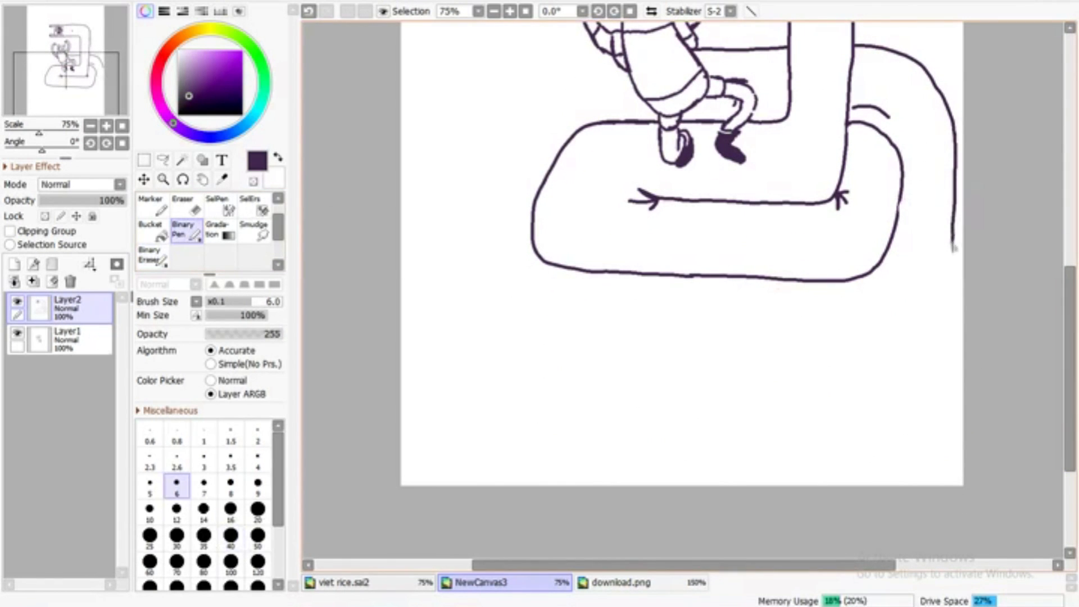
left_click_drag(935, 334, 836, 358)
Draw a wide body coil extending left behind the hooded figure, with a fold mark on its middle line
scroll(818, 308, "up", 5)
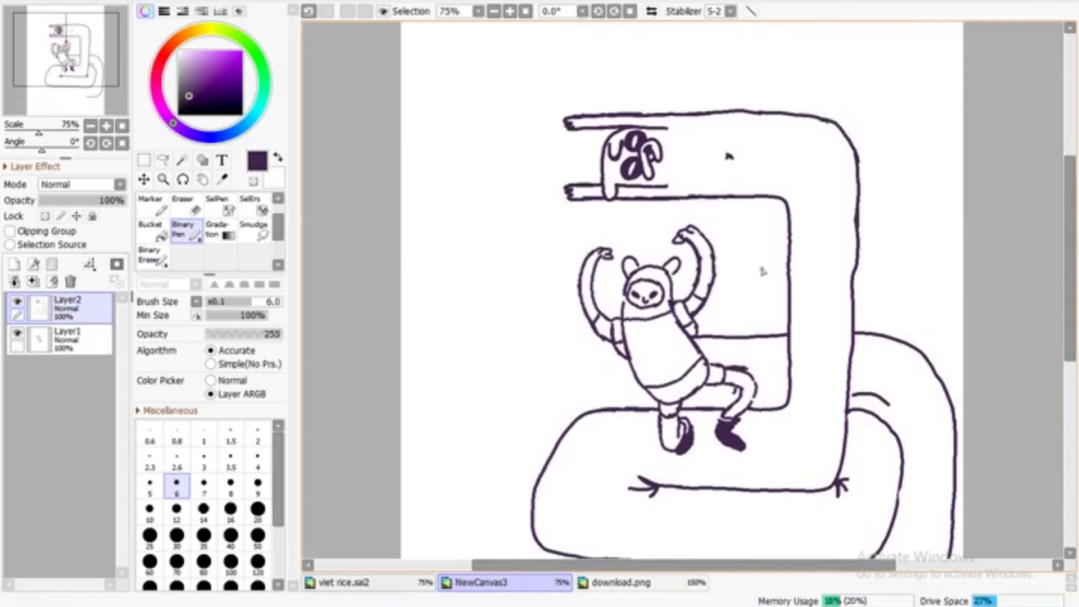
left_click_drag(599, 339, 521, 337)
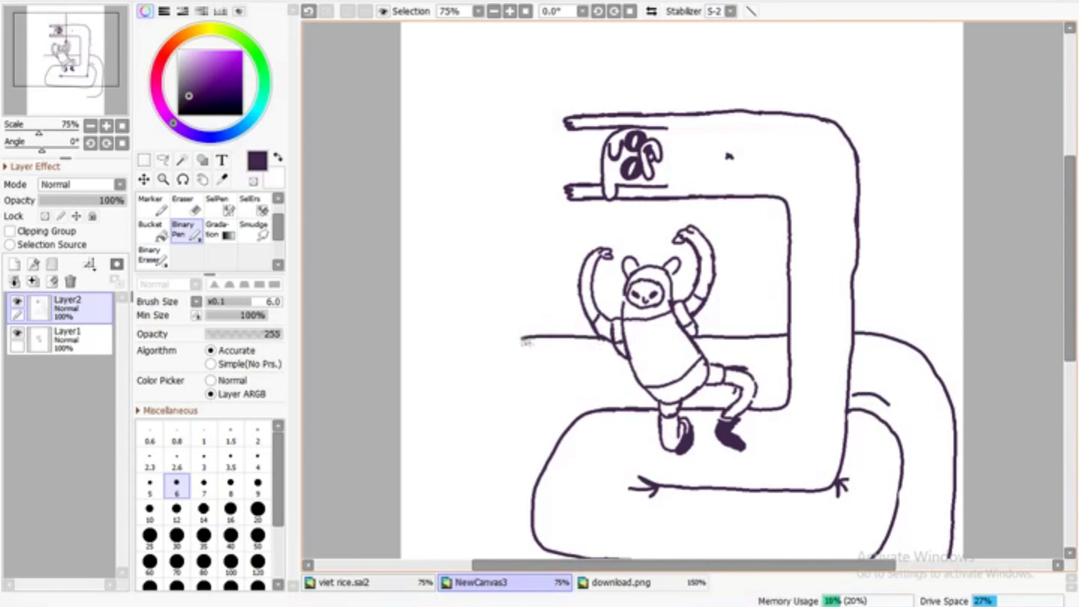
key("ctrl+z")
mouse_move(521, 429)
left_mouse_down()
mouse_move(431, 337)
mouse_move(448, 288)
mouse_move(496, 267)
mouse_move(582, 263)
left_mouse_up()
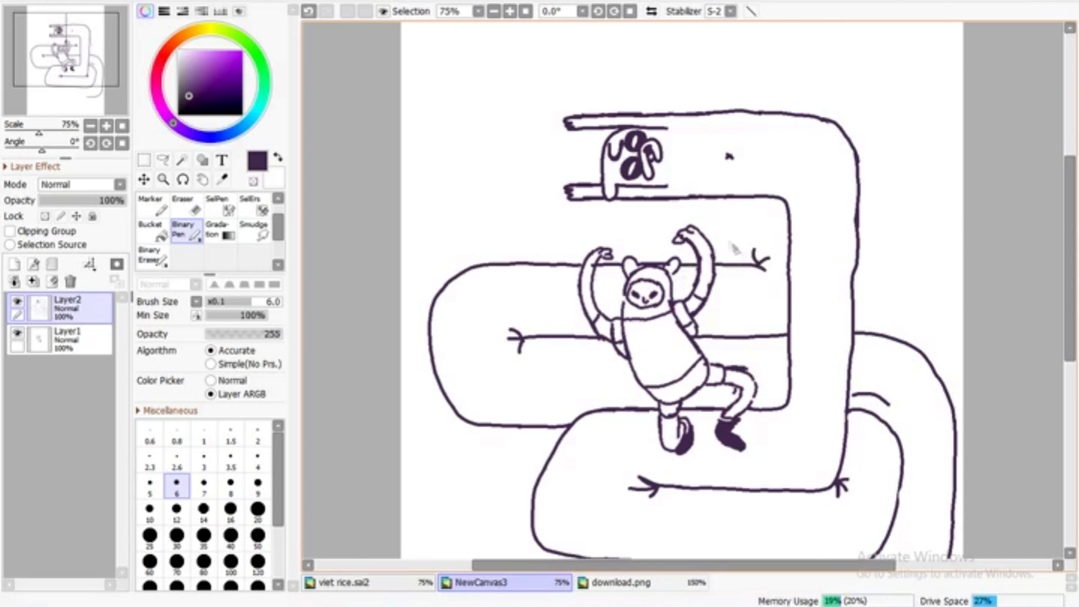
Erase the fold mark at the right end of the left coil's upper line and join that line to the vertical body
left_click(153, 256)
left_click_drag(755, 250, 766, 266)
left_click(186, 231)
left_click(494, 11)
left_click(494, 11)
left_click(510, 12)
left_click(510, 11)
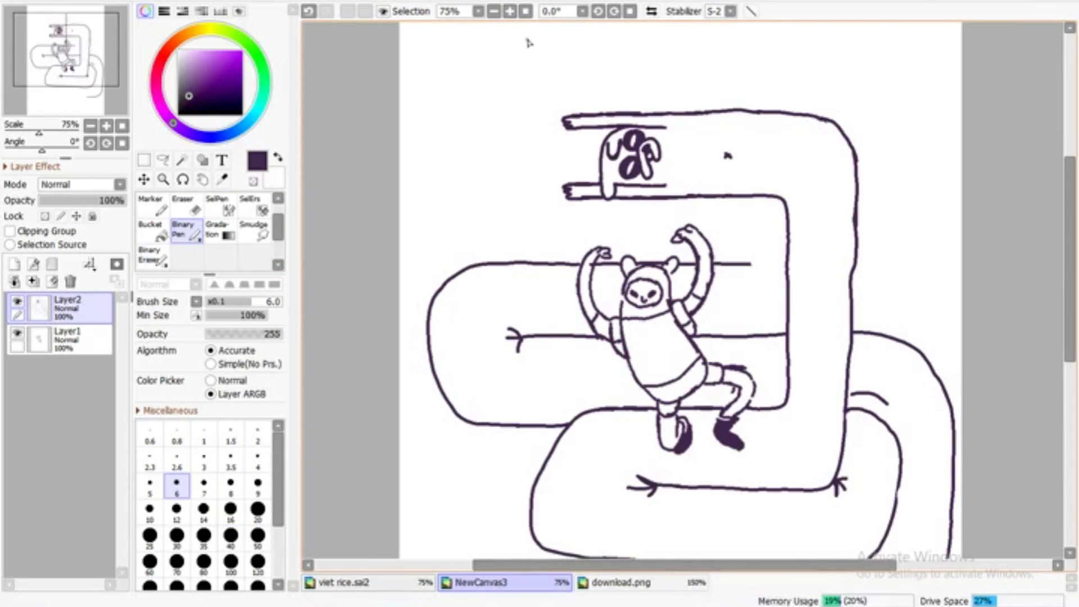
left_click(153, 256)
left_click(186, 230)
Draw a body coil rising behind the upper-right bend, ending at the top arm line, with a fold mark at the corner
mouse_move(861, 337)
left_mouse_down()
mouse_move(909, 344)
mouse_move(853, 342)
mouse_move(918, 225)
mouse_move(920, 145)
left_mouse_up()
key("e")
left_click(188, 230)
mouse_move(919, 147)
left_mouse_down()
mouse_move(890, 45)
mouse_move(781, 65)
mouse_move(771, 110)
left_mouse_up()
left_click_drag(832, 81, 843, 116)
double_click(494, 12)
double_click(510, 12)
left_click(160, 256)
left_click(187, 231)
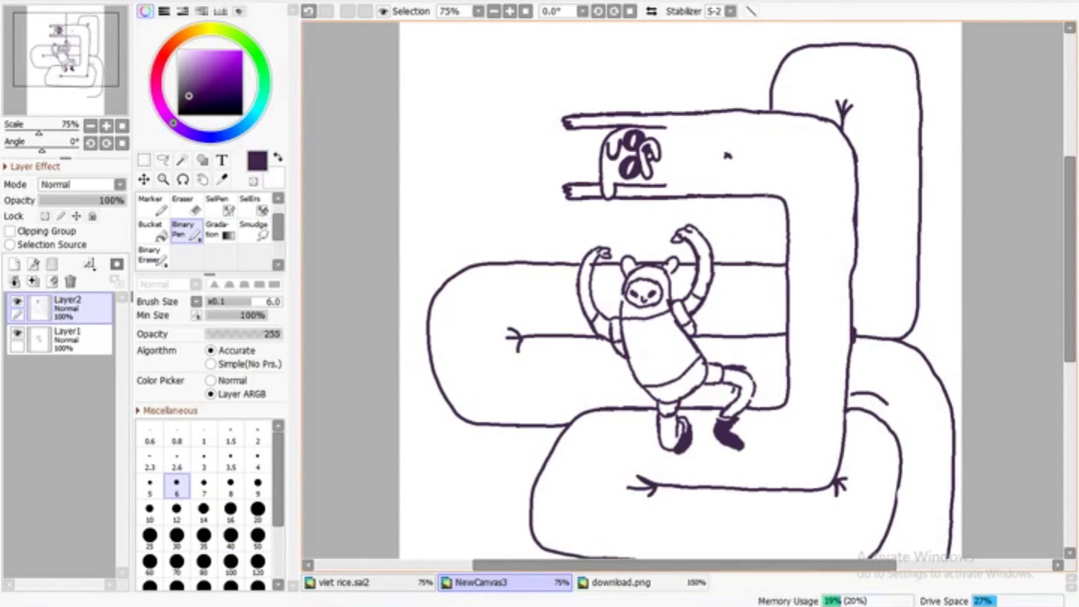
Add a fold mark to the bottom line and draw a rounded coil hanging beneath the lower body loop
left_click_drag(1069, 279, 1069, 359)
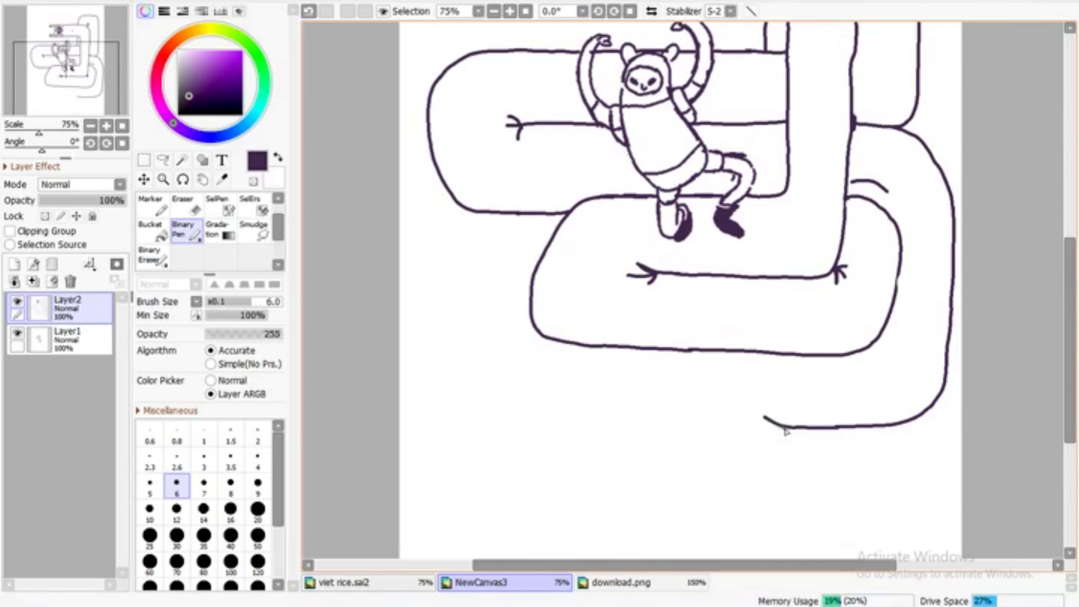
mouse_move(707, 350)
left_mouse_down()
mouse_move(680, 426)
mouse_move(681, 387)
mouse_move(705, 502)
mouse_move(862, 508)
mouse_move(876, 428)
left_mouse_up()
key("ctrl+z")
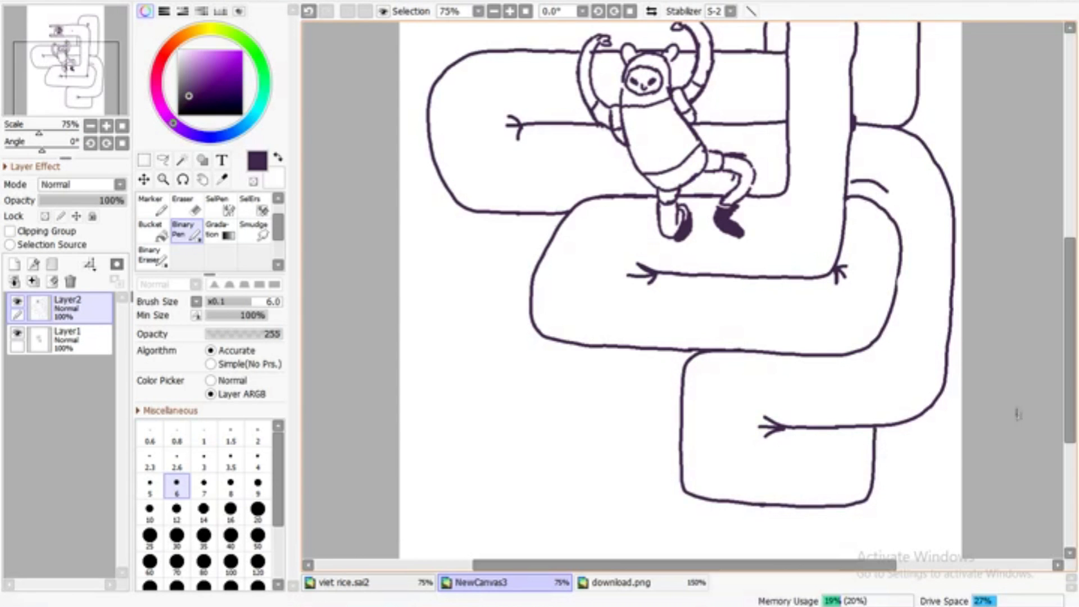
Redraw the right side of the bottom coil closer in and shift its fold mark farther left
scroll(727, 96, "up", 3)
left_click_drag(1076, 318, 1070, 357)
key("e")
mouse_move(807, 470)
left_mouse_down()
mouse_move(874, 402)
mouse_move(820, 391)
left_mouse_up()
key("b")
key("ctrl+z")
left_click_drag(791, 467, 839, 389)
left_click_drag(1070, 359, 1070, 355)
left_click(151, 256)
left_click_drag(765, 398, 773, 410)
left_click(185, 230)
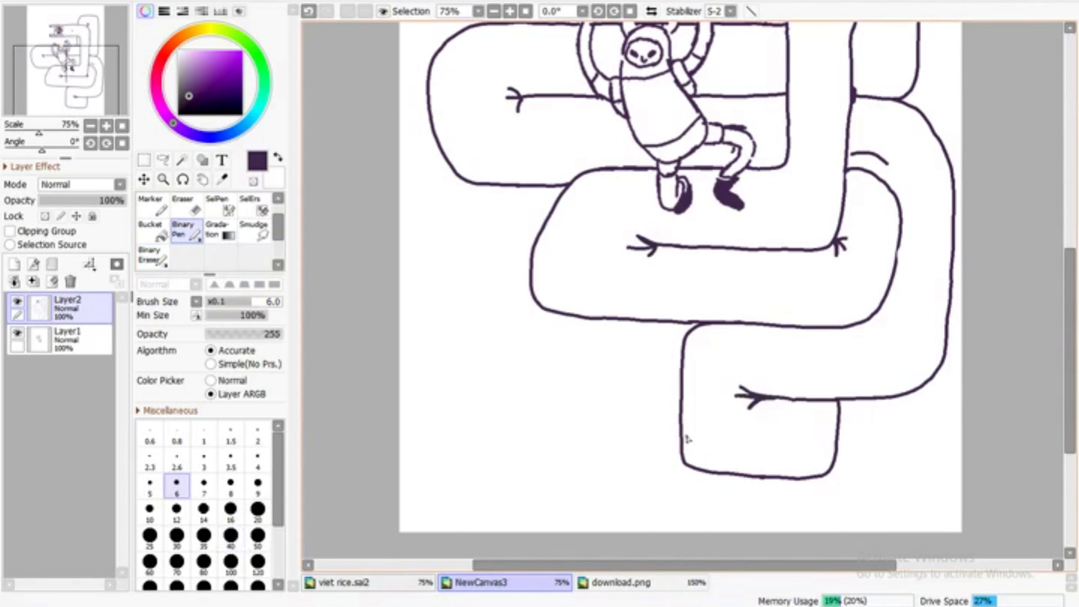
Erase the slanted left side of the lower body loop and redraw it as a straighter vertical edge
mouse_move(1070, 377)
left_mouse_down()
mouse_move(1074, 268)
mouse_move(1049, 406)
mouse_move(680, 416)
left_mouse_up()
key("e")
mouse_move(556, 188)
left_mouse_down()
mouse_move(544, 220)
mouse_move(550, 292)
mouse_move(550, 250)
mouse_move(564, 295)
left_mouse_up()
key("b")
Try to add a small rounded coil extending left from the bottom coil
left_click_drag(637, 417, 565, 417)
left_click_drag(579, 337, 681, 336)
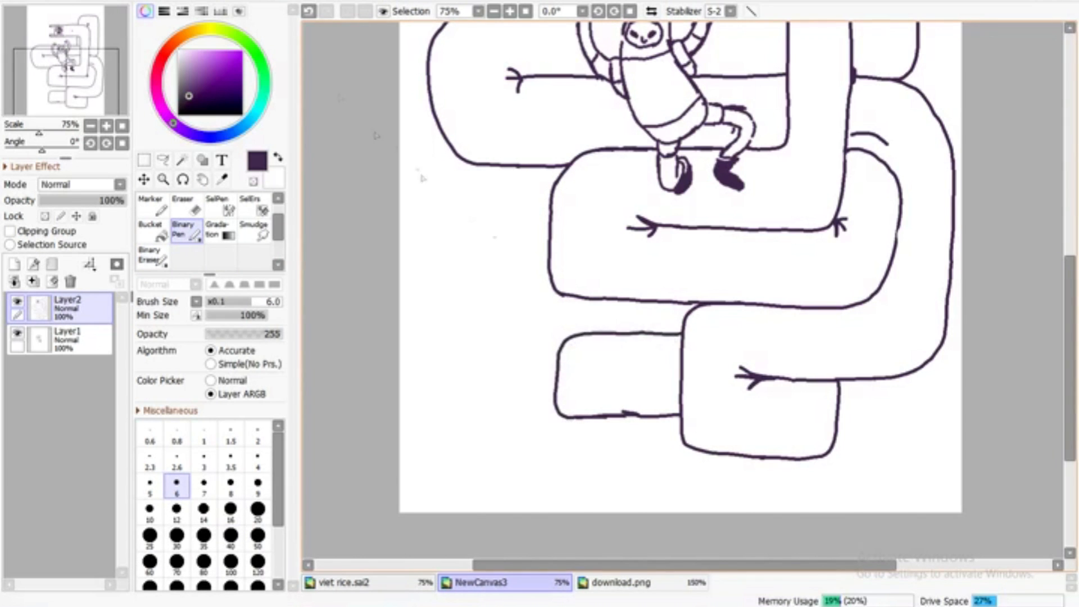
key("ctrl+z")
key("ctrl+z")
key("ctrl+z")
key("ctrl+z")
key("ctrl+z")
key("ctrl+y")
key("e")
left_click_drag(669, 414, 631, 416)
key("b")
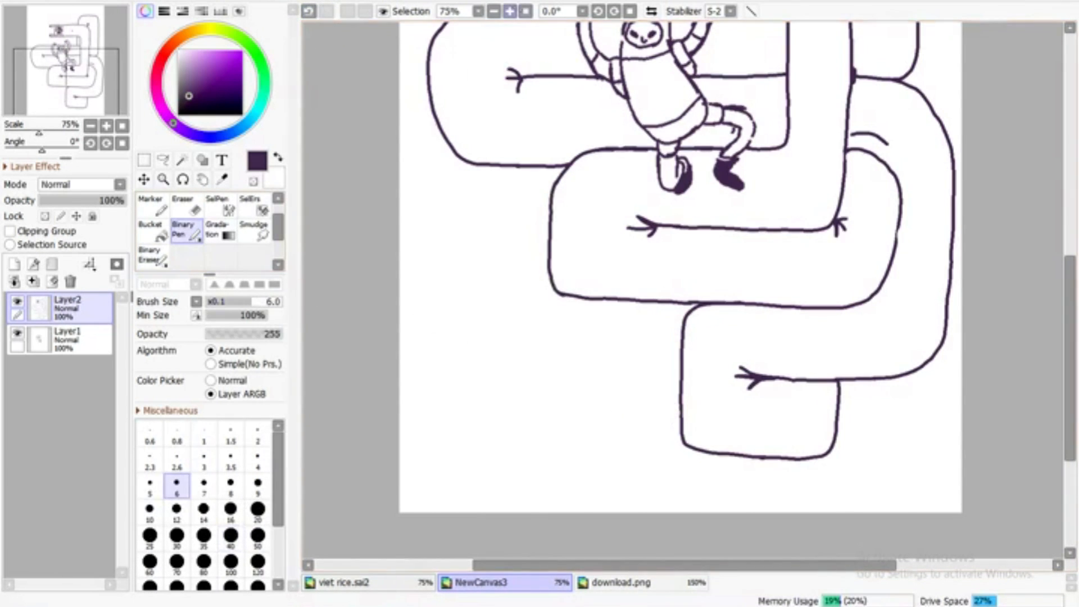
Erase the lower-left corner of the left body loop and redraw it as a tighter rounded corner
scroll(669, 414, "down", 3)
scroll(669, 414, "up", 3)
left_click_drag(652, 533, 652, 339)
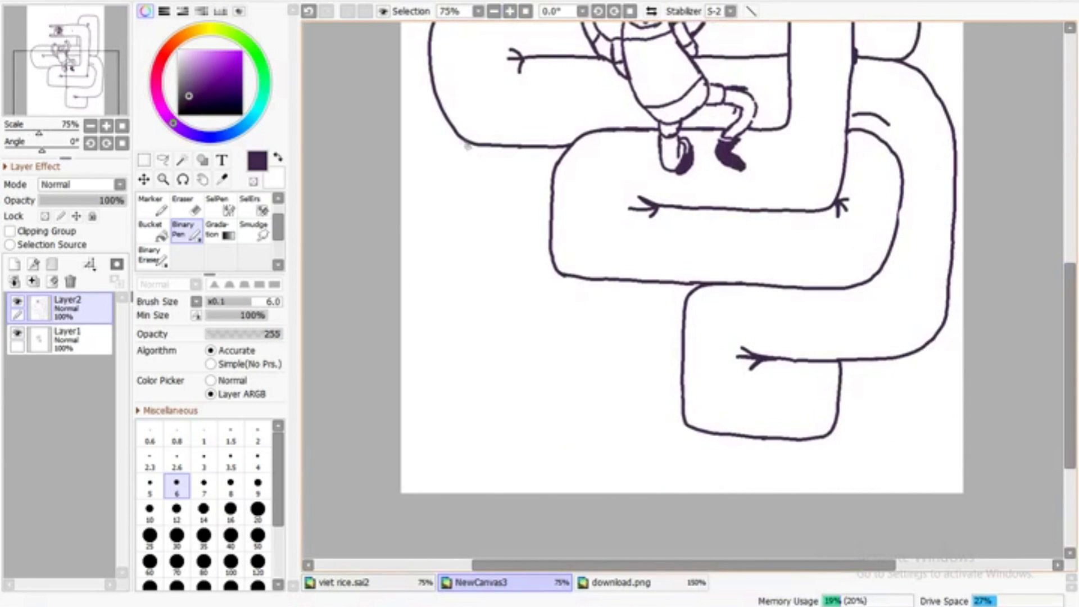
scroll(471, 150, "down", 1)
key("e")
mouse_move(534, 188)
left_mouse_down()
mouse_move(533, 90)
mouse_move(523, 167)
left_mouse_up()
key("b")
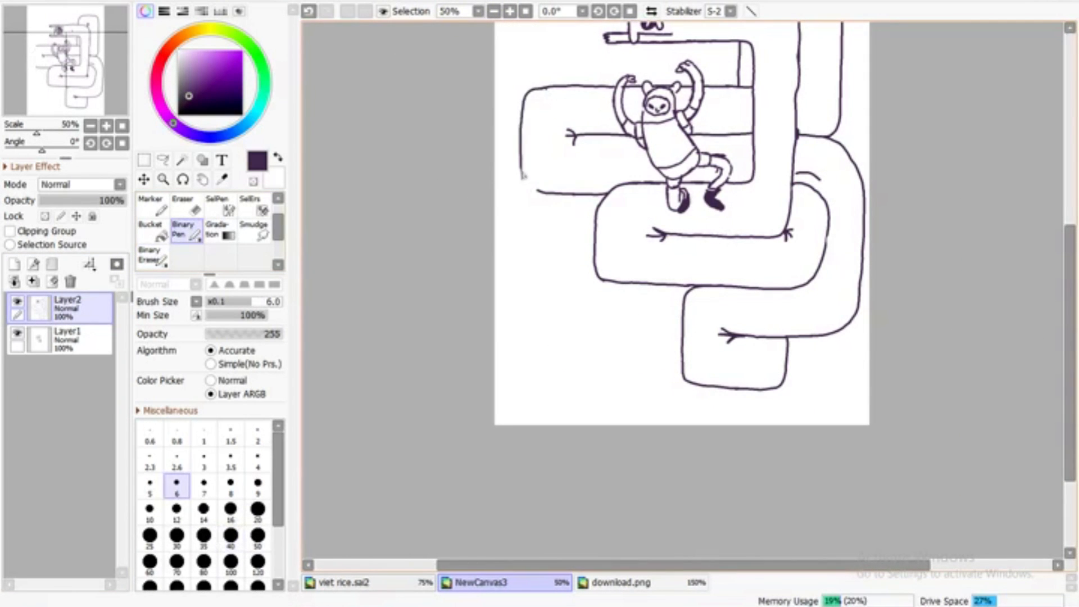
Draw a body section running left from the upper-right coil, rounding its corner and extending it down to the left loop
left_click_drag(1069, 325, 1069, 189)
scroll(1006, 320, "up", 1)
mouse_move(733, 192)
left_mouse_down()
mouse_move(573, 192)
mouse_move(516, 286)
left_mouse_up()
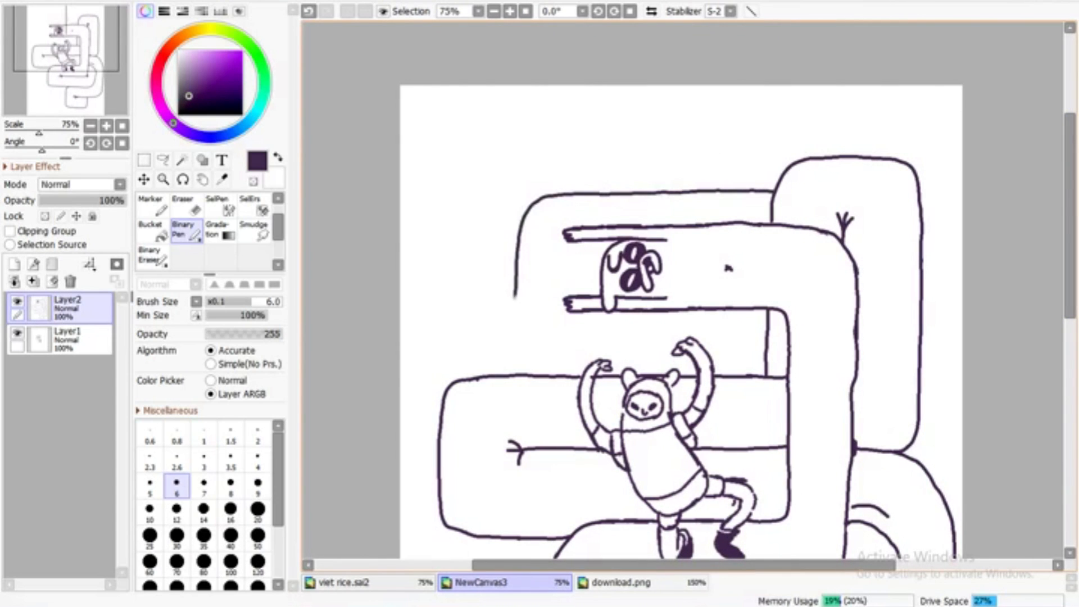
key("ctrl+z")
left_click_drag(618, 377, 619, 325)
left_click(309, 11)
mouse_move(515, 298)
left_mouse_down()
mouse_move(512, 375)
mouse_move(526, 316)
left_mouse_up()
left_click(153, 256)
left_click(187, 231)
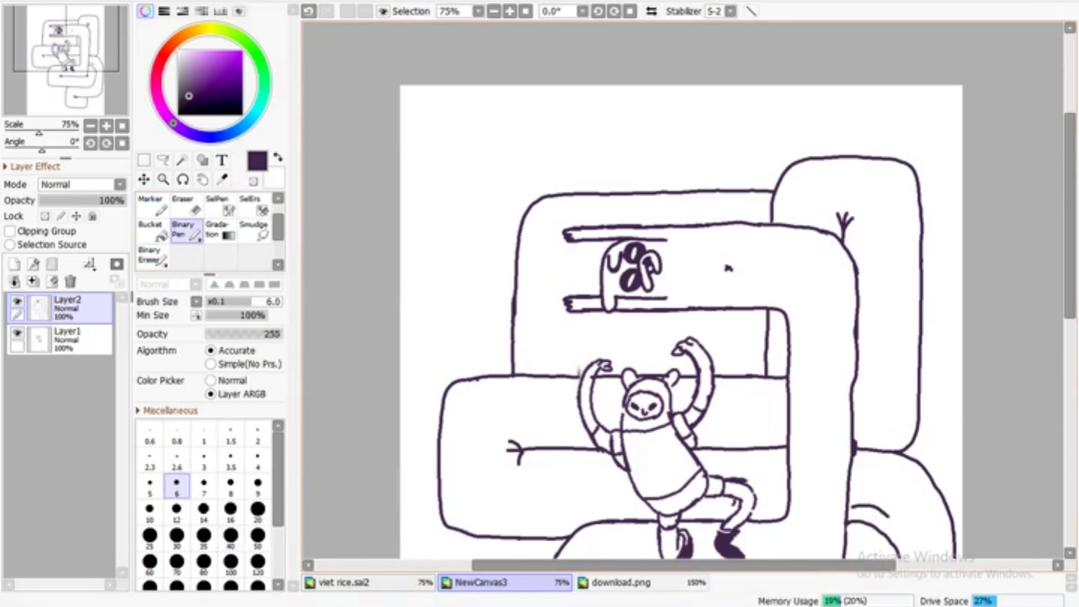
Draw the section's inner vertical edge from below the creature's face down to the hooded figure's raised hand
key("ctrl+z")
left_click_drag(609, 312, 606, 364)
left_click(309, 12)
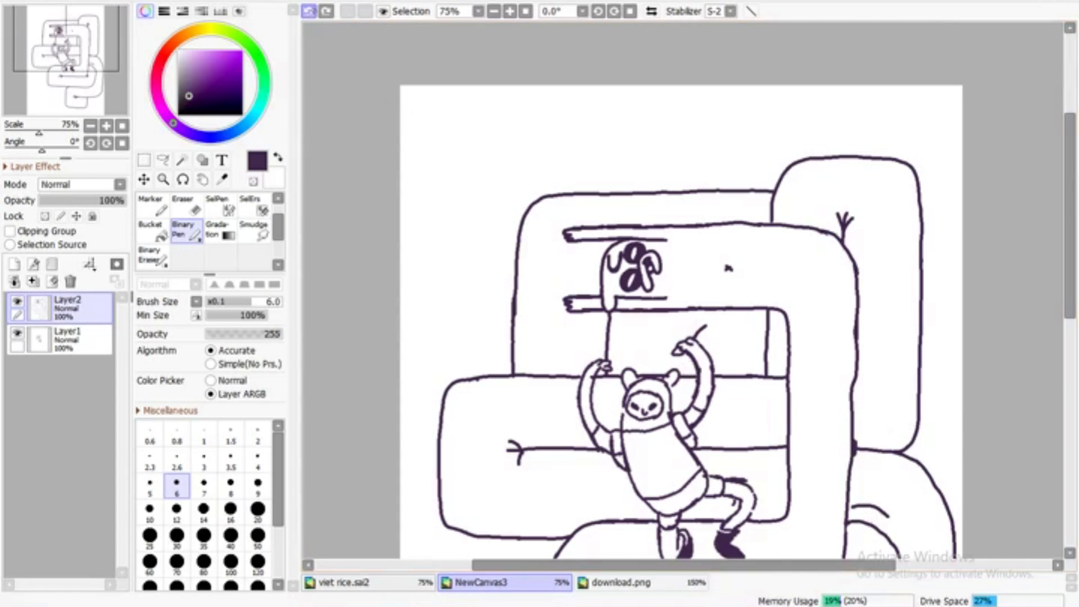
key("ctrl+z")
Draw a rounded coil left of the upper section, with a fold mark and a horizontal line continuing above the hooded figure
mouse_move(515, 298)
left_mouse_down()
mouse_move(454, 360)
mouse_move(456, 378)
left_mouse_up()
left_click(309, 11)
key("ctrl+z")
left_click_drag(458, 342, 512, 261)
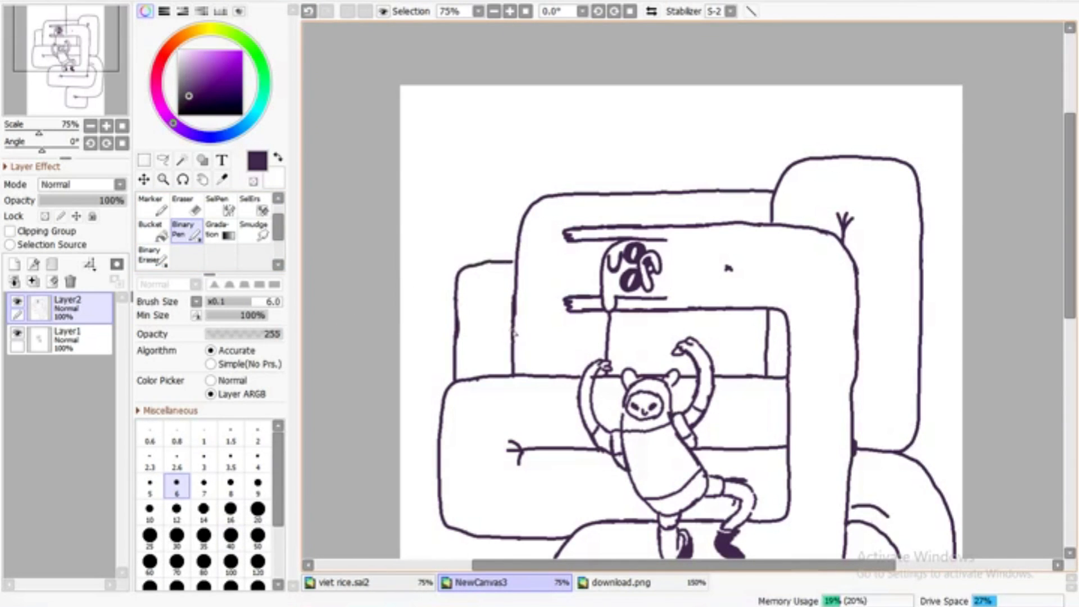
left_click_drag(635, 330, 731, 334)
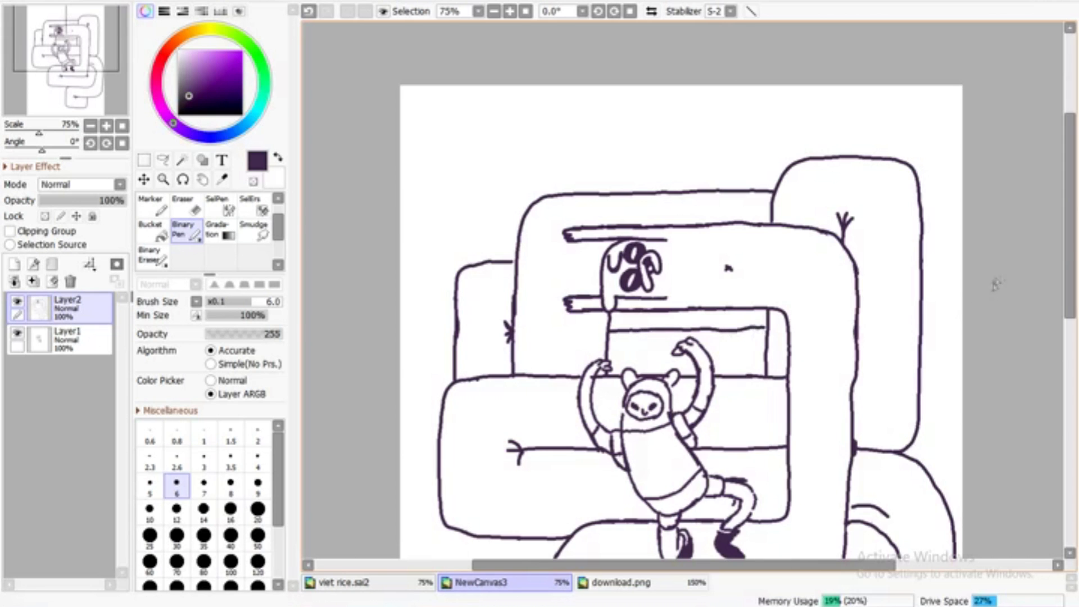
Erase the left side and fold mark of the middle-left loop and redraw its side slightly farther out
scroll(1036, 304, "down", 5)
key("e")
mouse_move(481, 175)
left_mouse_down()
mouse_move(435, 327)
mouse_move(463, 331)
left_mouse_up()
left_click_drag(518, 254, 513, 244)
left_click(187, 231)
mouse_move(496, 172)
left_mouse_down()
mouse_move(426, 230)
mouse_move(455, 330)
left_mouse_up()
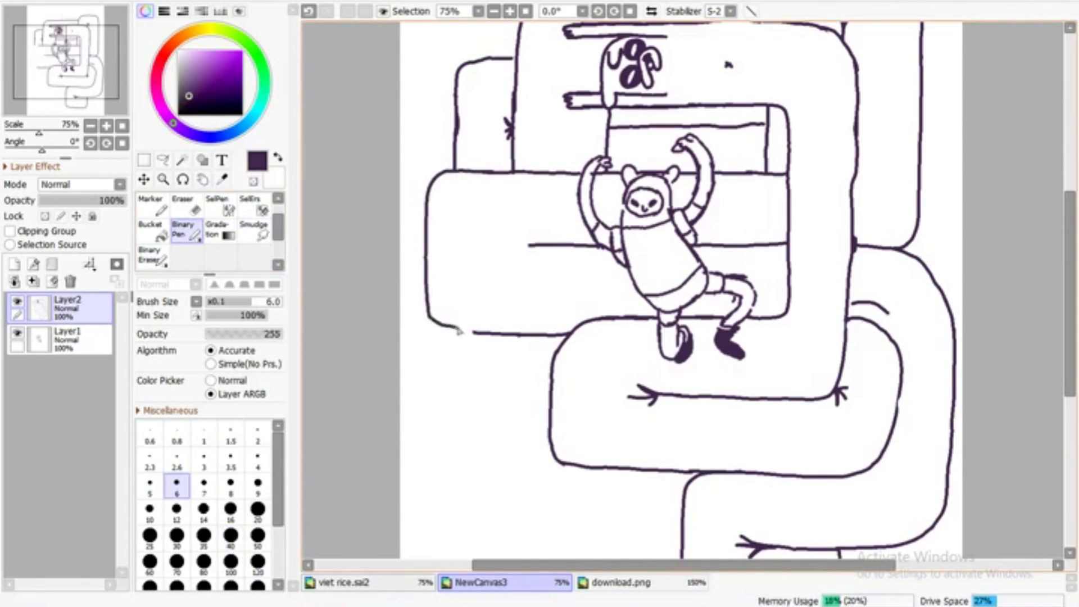
Extend the middle-left loop's center line to the left, end it with a new fold mark, and touch up the outline
left_click_drag(477, 229, 512, 244)
left_click_drag(474, 241, 517, 245)
left_click(150, 257)
left_click(187, 231)
mouse_move(429, 200)
left_mouse_down()
mouse_move(462, 171)
mouse_move(427, 205)
left_mouse_up()
left_click(150, 256)
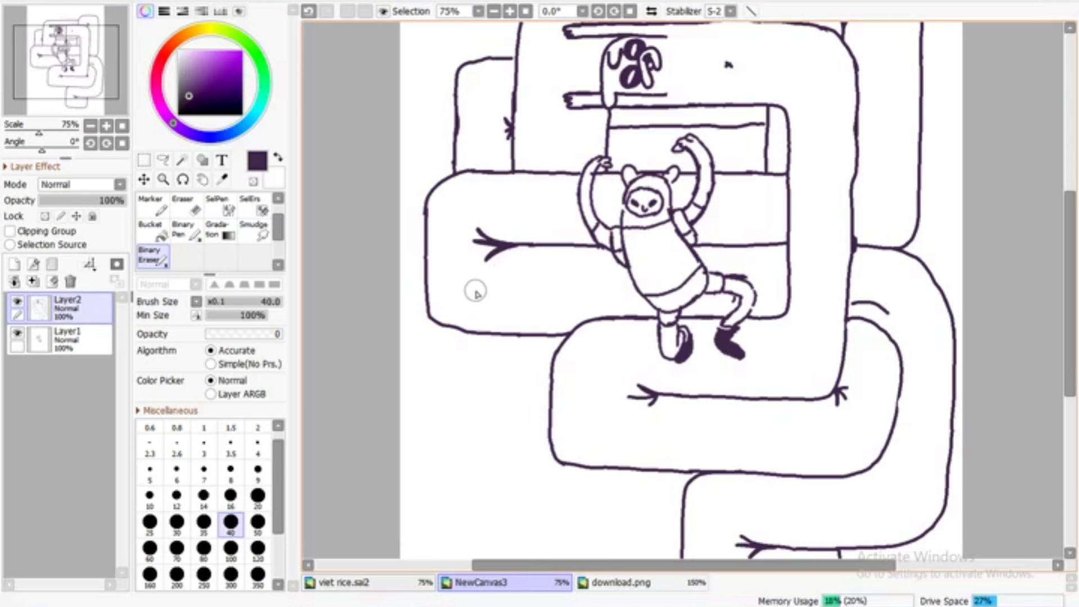
Try to draw a short rounded body end hanging below the left loop with two small legs, checking the reference image
left_click(494, 11)
left_click(494, 11)
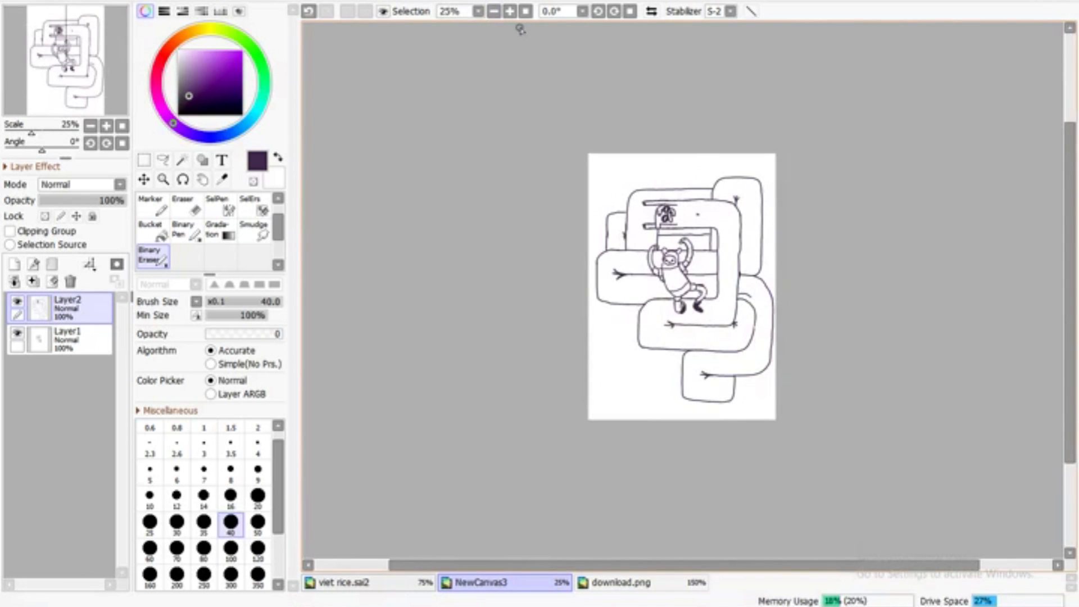
left_click(510, 11)
left_click(509, 11)
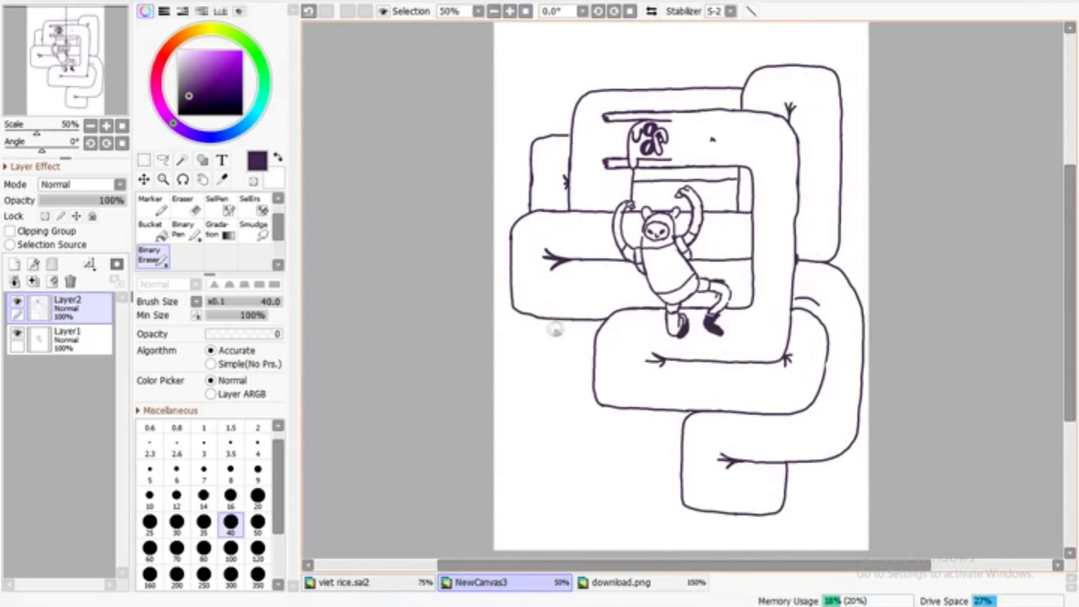
left_click(187, 230)
left_click(509, 11)
left_click_drag(1067, 222, 1067, 259)
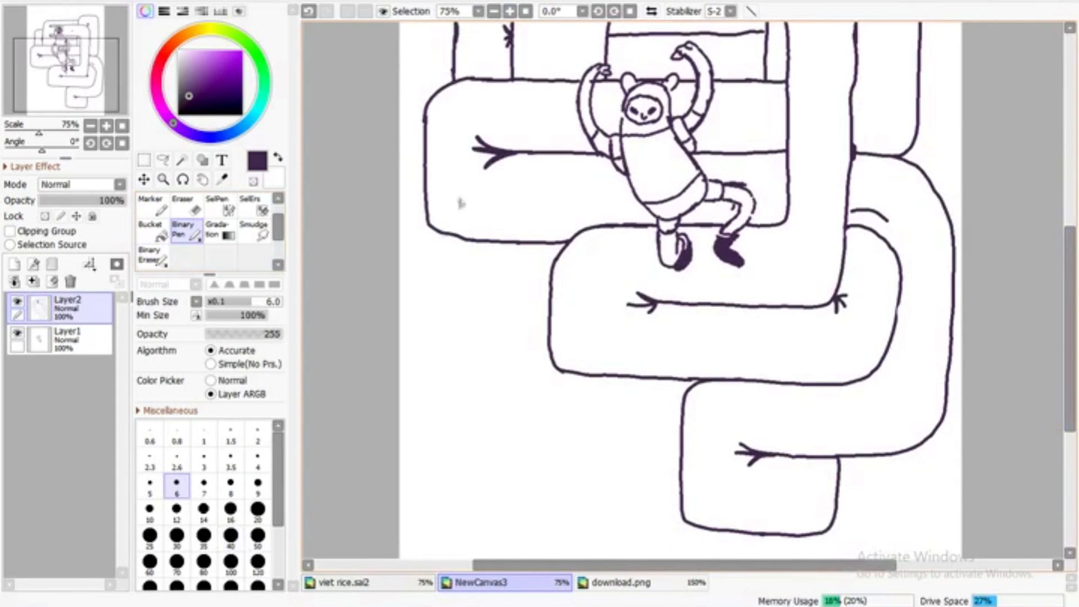
key("ctrl+z")
left_click_drag(534, 393, 534, 301)
key("ctrl+z")
left_click_drag(486, 241, 486, 332)
left_click_drag(556, 421, 582, 376)
left_click(621, 583)
left_click(480, 582)
left_click_drag(1069, 331, 1069, 412)
scroll(414, 228, "up", 1)
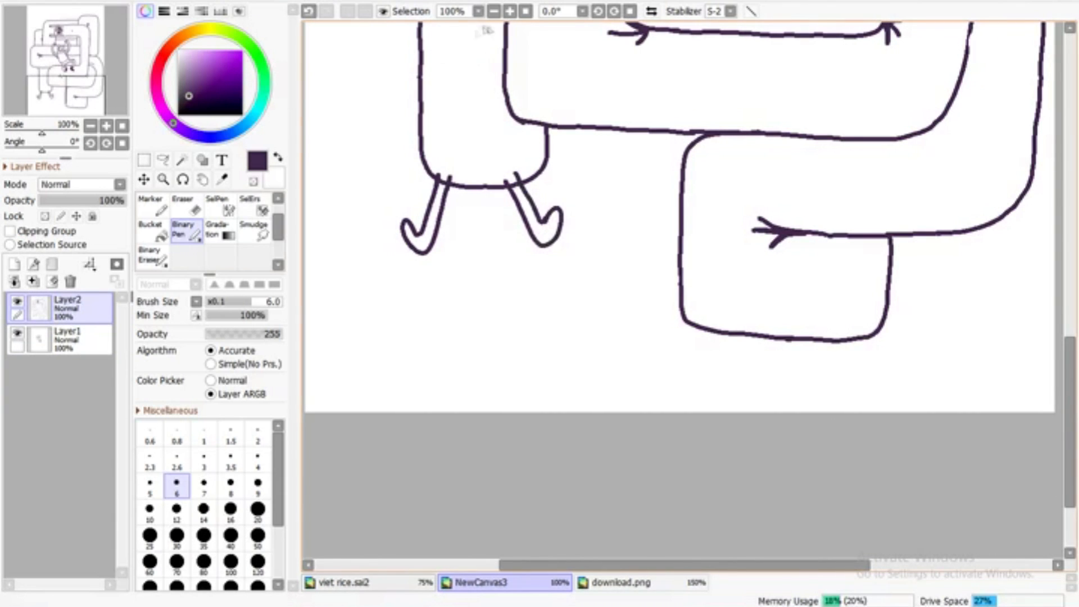
Erase the outline where the legs join with a size 3.5 eraser, and undo the hanging body end and its legs
left_click(153, 256)
left_click(230, 448)
scroll(483, 166, "down", 3)
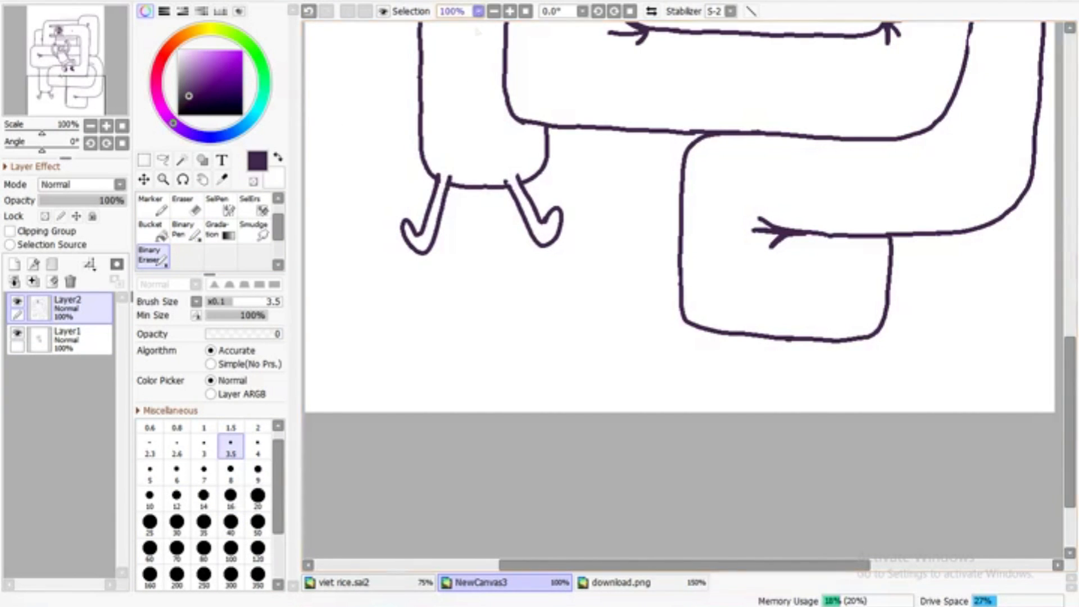
left_click(308, 11)
left_click(308, 11)
scroll(561, 39, "up", 2)
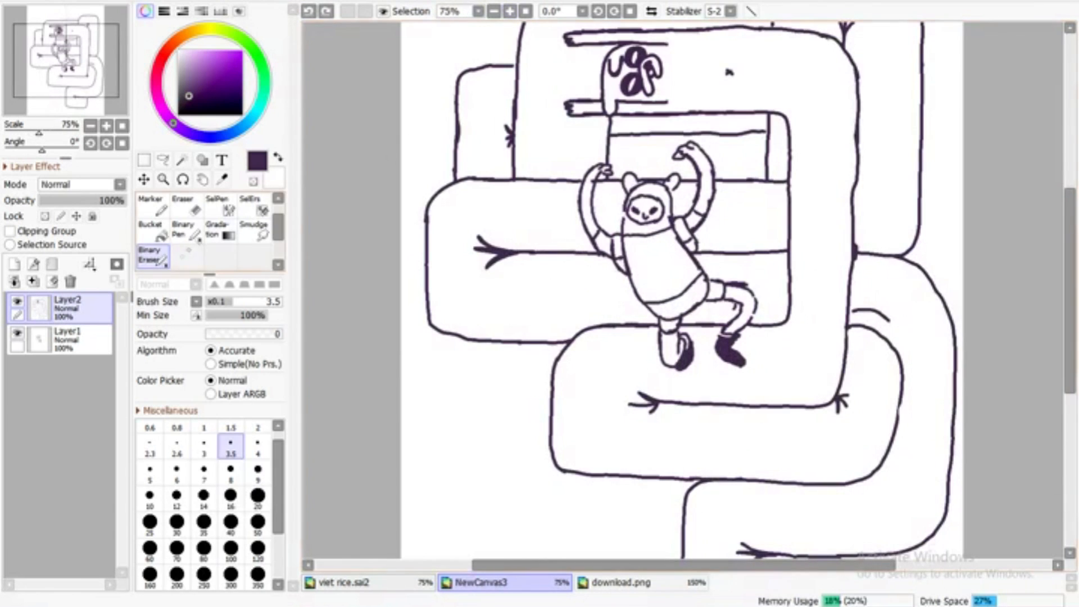
Draw a long, narrow body end with a rounded base hanging below the left loop, cleaning its base with a size 8 eraser
left_click(186, 231)
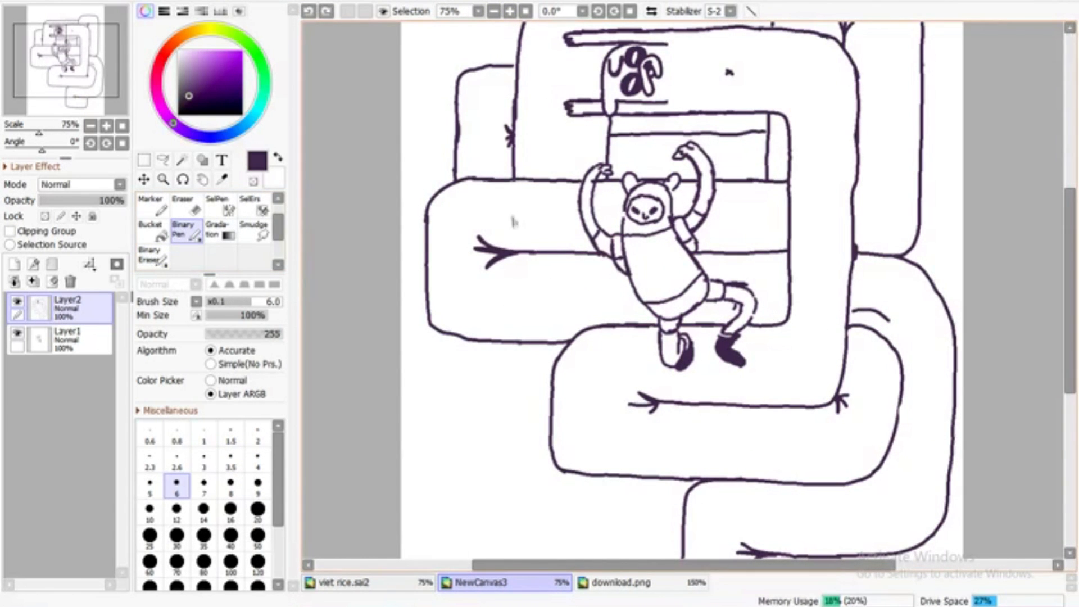
scroll(506, 482, "down", 3)
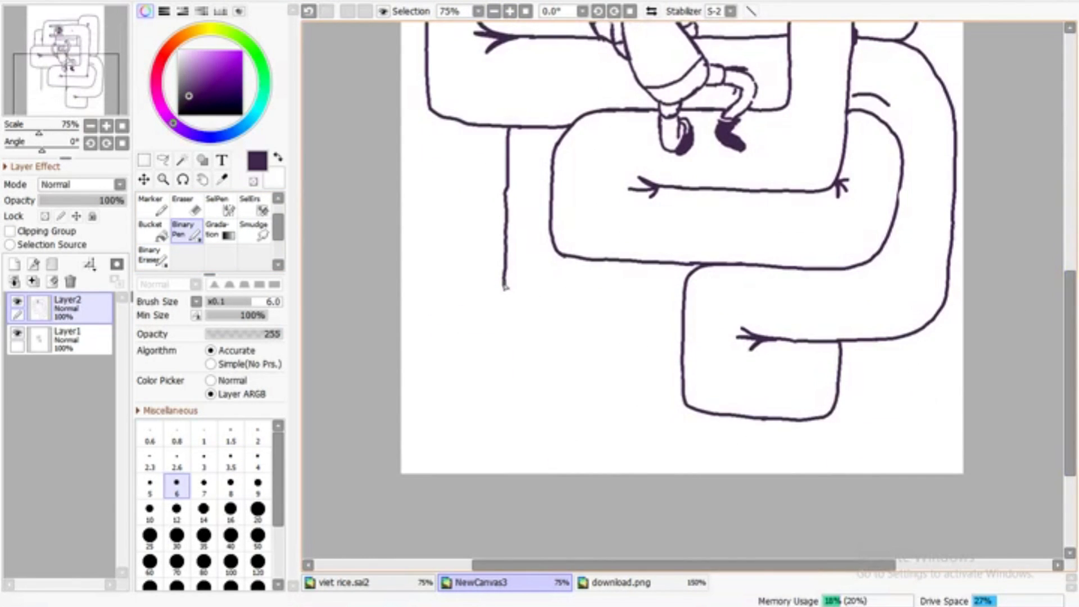
scroll(596, 381, "up", 2)
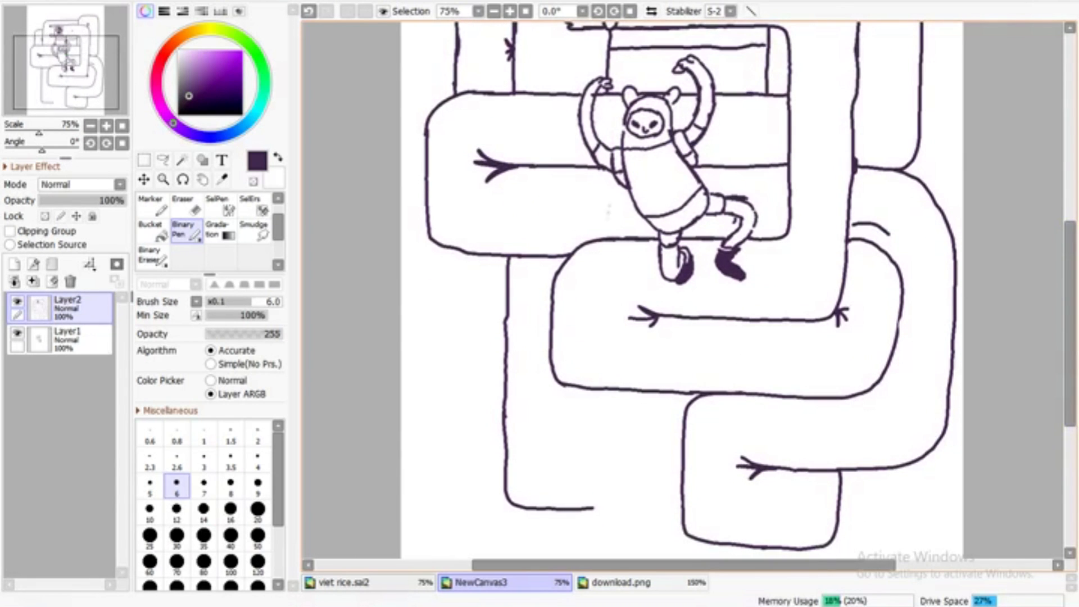
mouse_move(555, 517)
left_mouse_down()
mouse_move(505, 496)
mouse_move(523, 489)
left_mouse_up()
key("e")
left_click(231, 470)
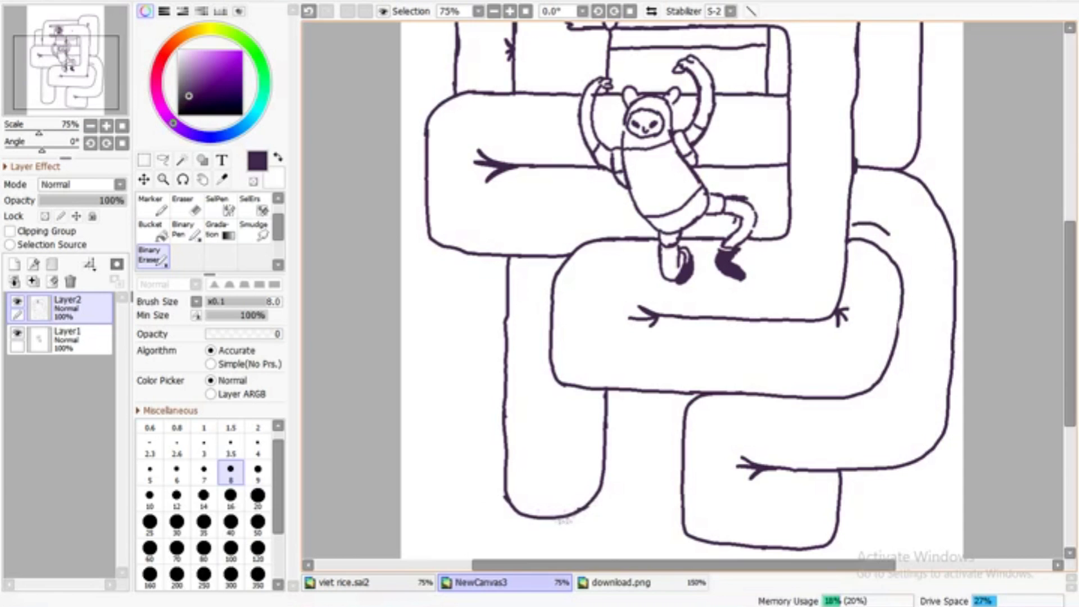
left_click(186, 231)
Try to sketch a small leg at the base of the hanging body, checking the reference image
left_click_drag(1069, 315, 1069, 379)
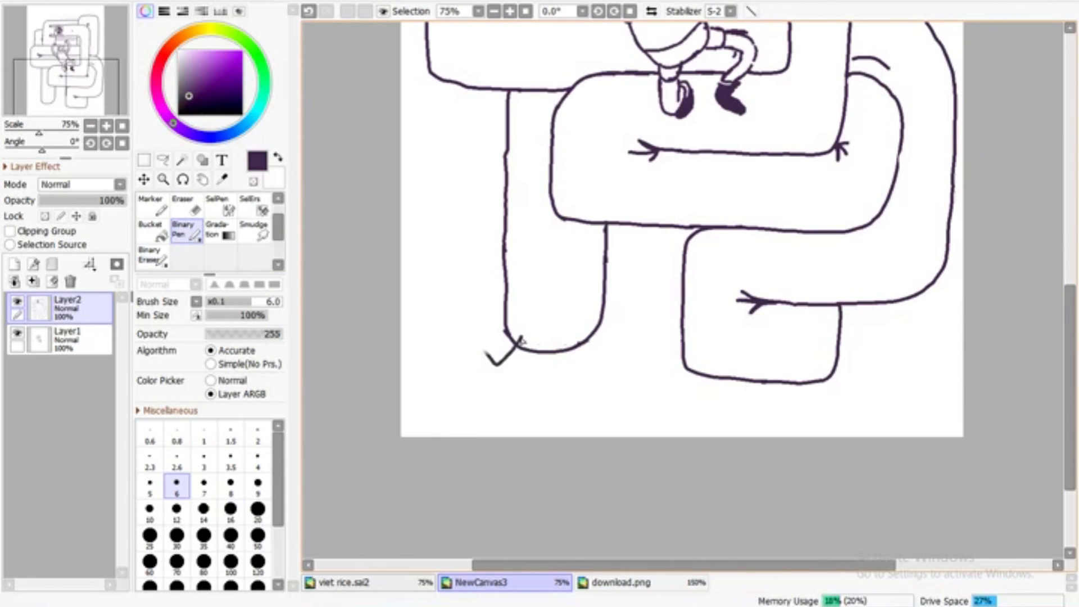
key("ctrl+z")
key("ctrl+plus")
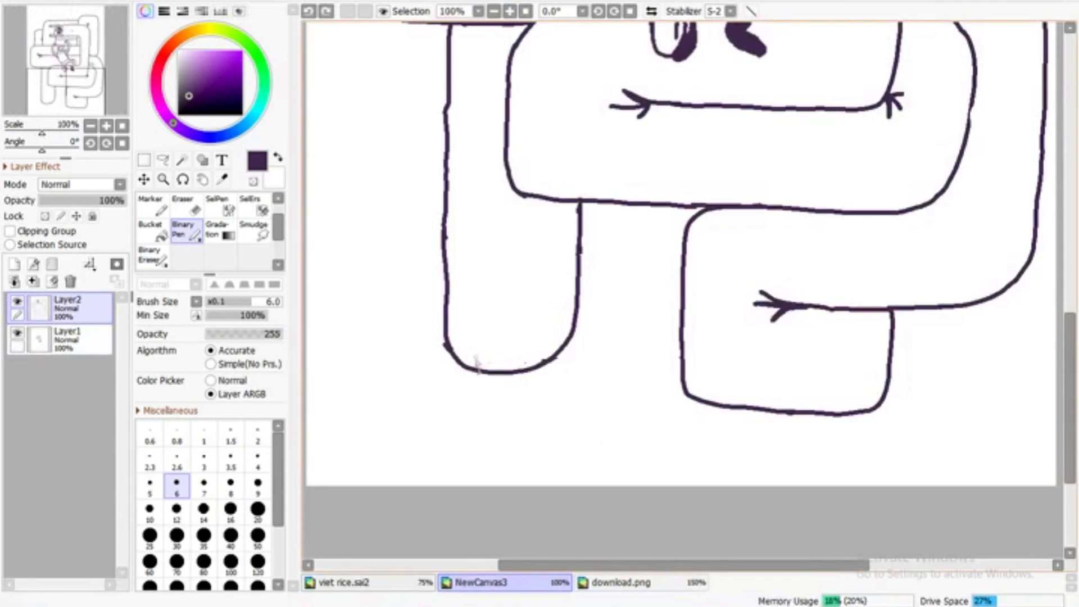
left_click_drag(441, 393, 471, 414)
left_click_drag(500, 368, 472, 384)
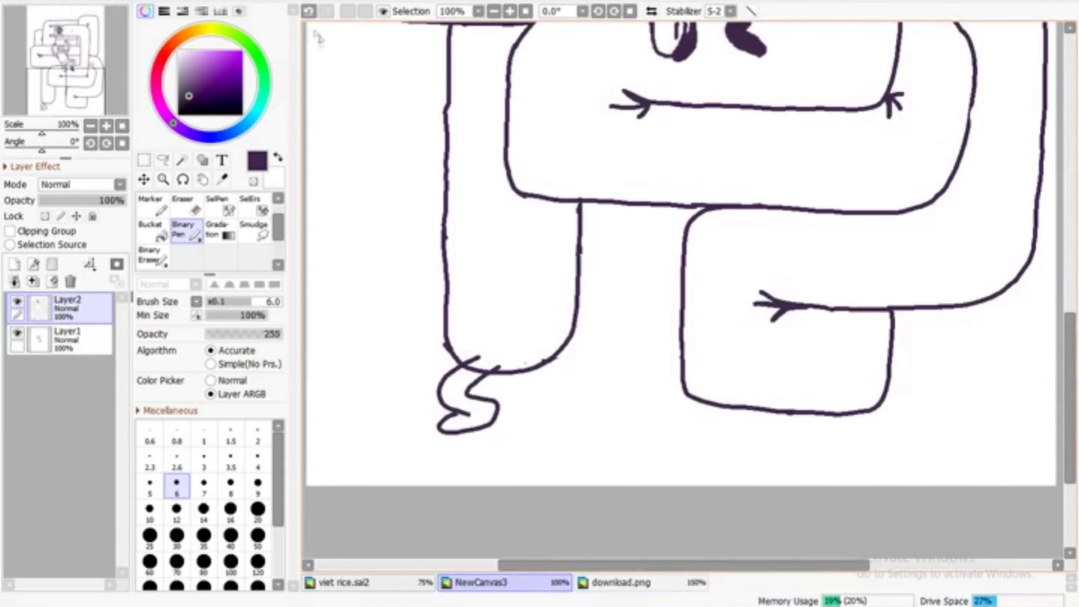
key("ctrl+z")
key("ctrl+z")
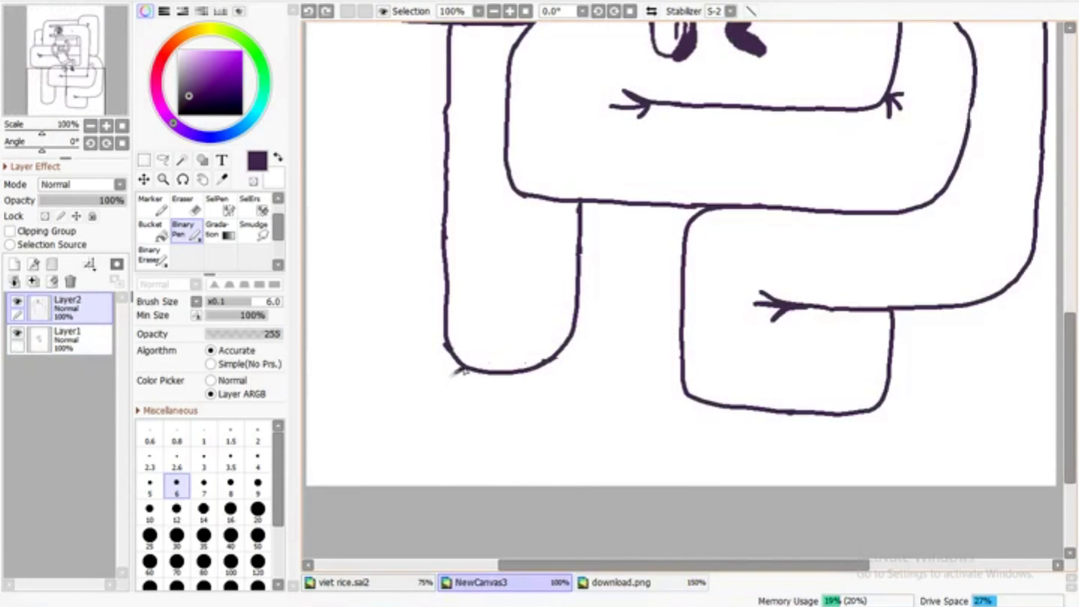
Draw a slanted left leg and a bent right leg under the hanging body, erasing the overlapping lines where they join
left_click_drag(465, 368, 416, 405)
mouse_move(482, 372)
left_mouse_down()
mouse_move(428, 414)
mouse_move(395, 427)
mouse_move(378, 396)
mouse_move(404, 414)
mouse_move(415, 405)
mouse_move(377, 391)
left_mouse_up()
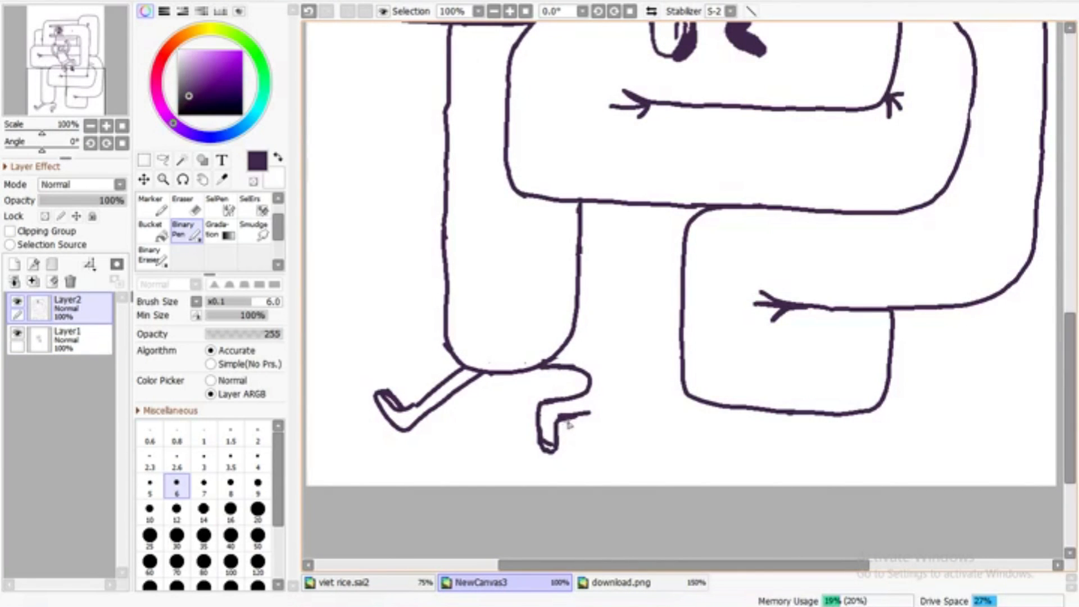
key("e")
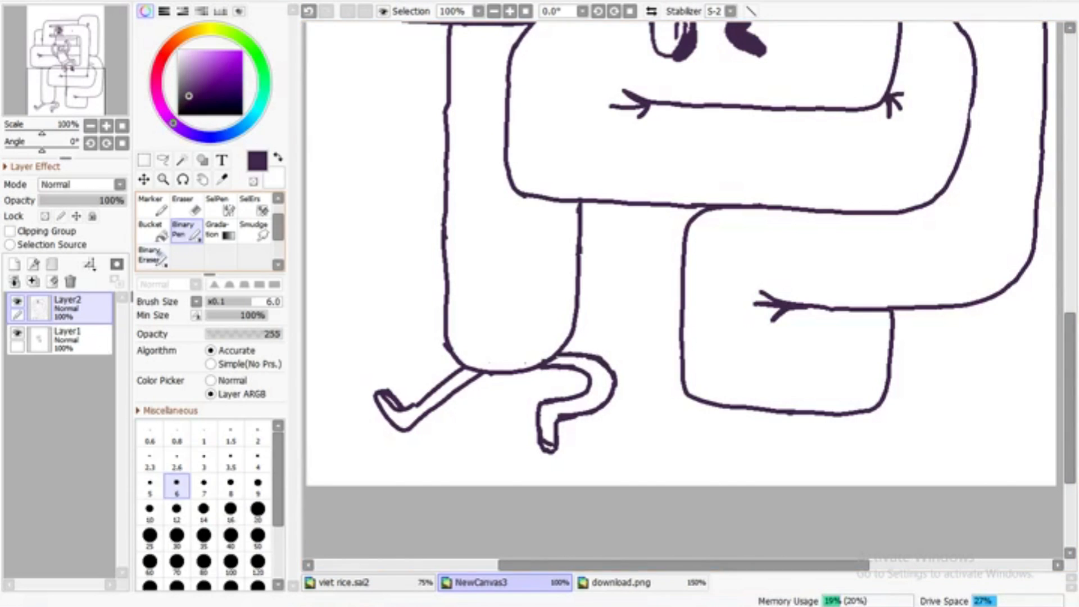
left_click_drag(407, 414, 420, 406)
key("n")
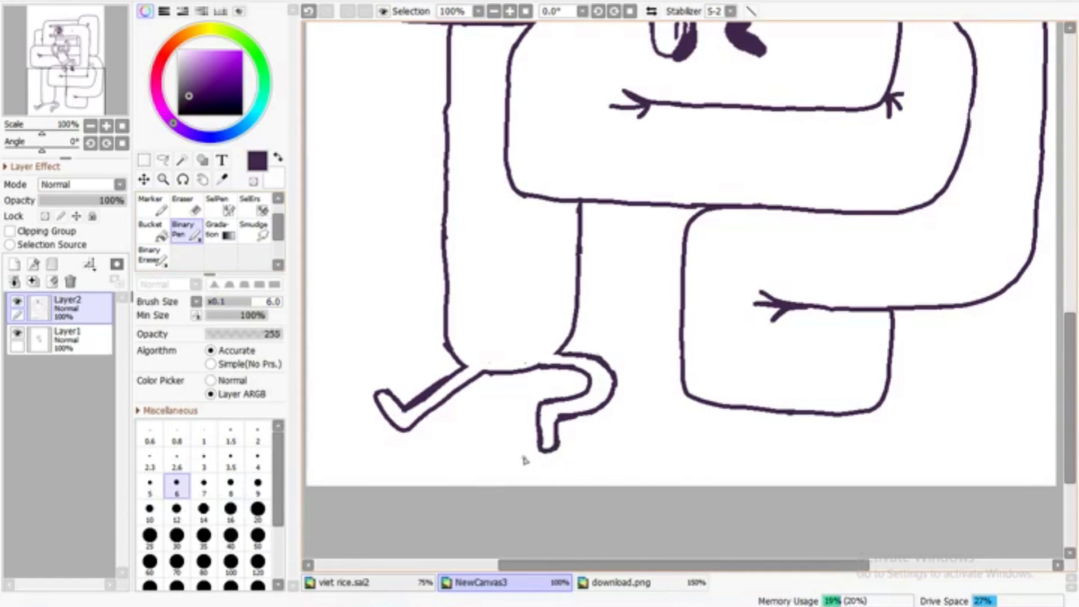
Erase the double arc and upper-right curve of the lower body loop and redraw the curve as a squarer corner
scroll(522, 32, "down", 3)
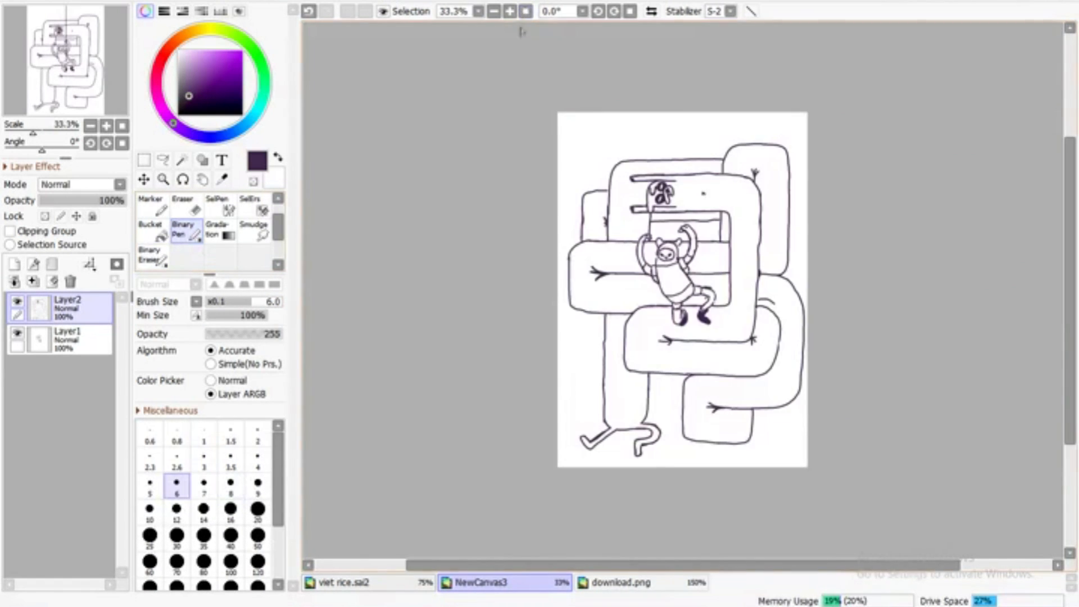
scroll(506, 26, "up", 1)
key("e")
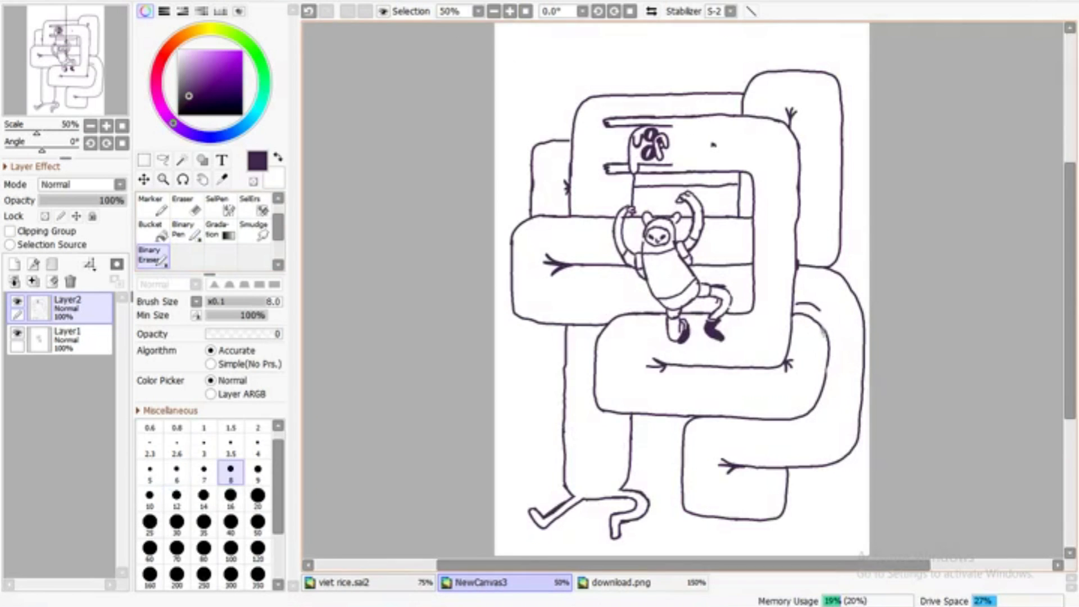
key("e")
scroll(702, 349, "up", 1)
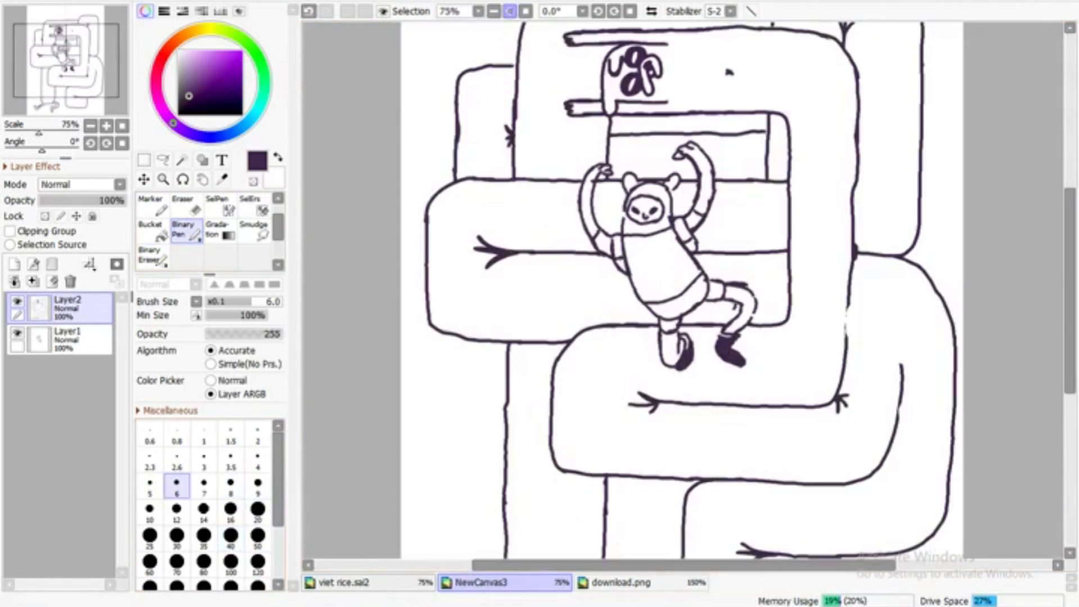
scroll(962, 287, "down", 3)
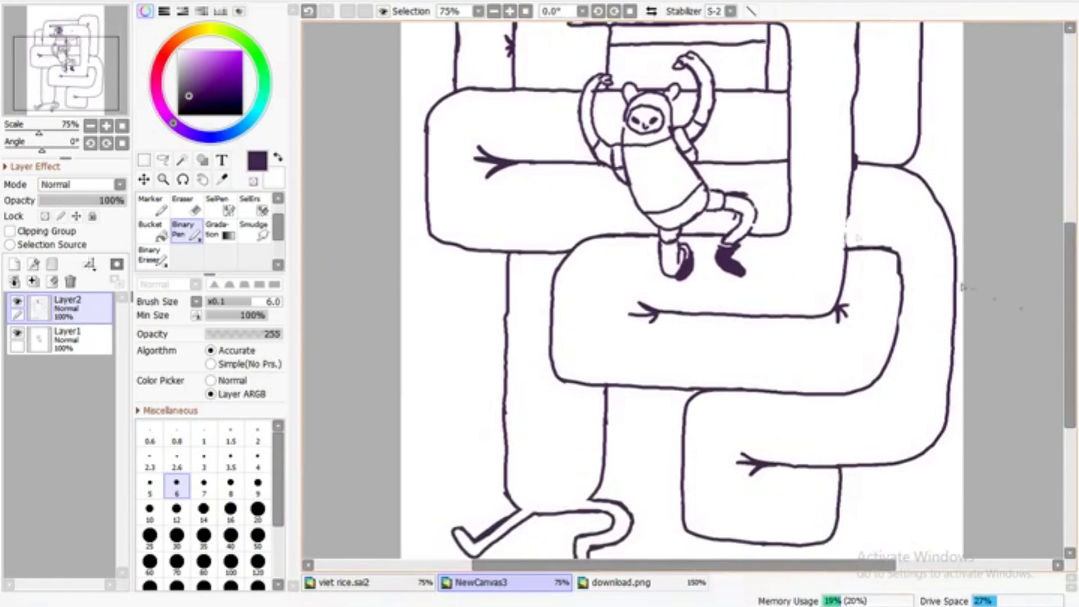
Erase the lower loop's right side and corner fold mark, and redraw the side straighter and closer in
key("e")
mouse_move(858, 248)
left_mouse_down()
mouse_move(888, 271)
mouse_move(851, 395)
left_mouse_up()
left_click_drag(851, 306, 843, 319)
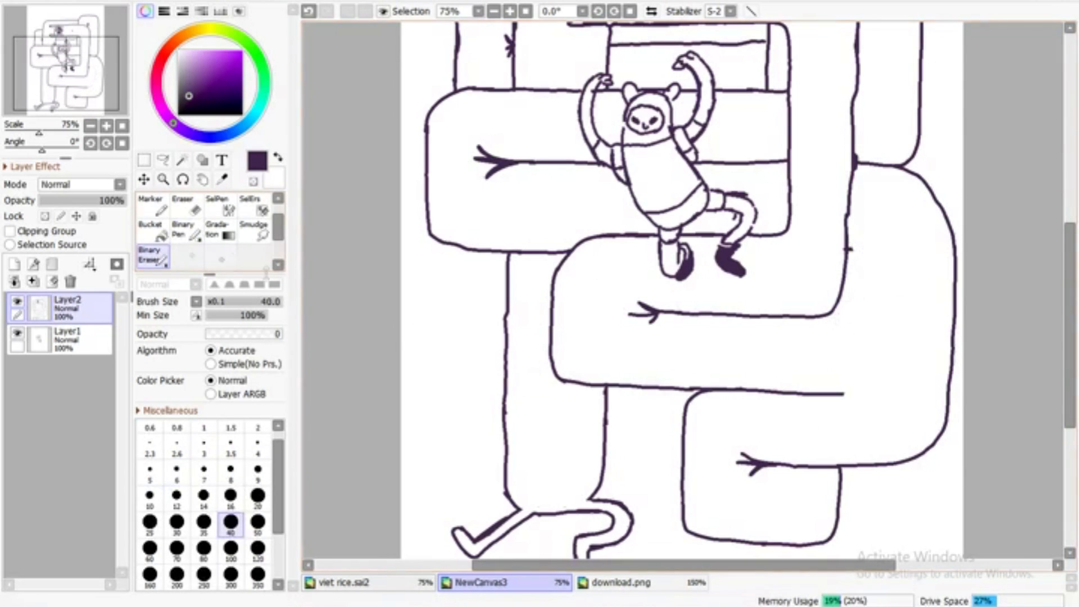
key("e")
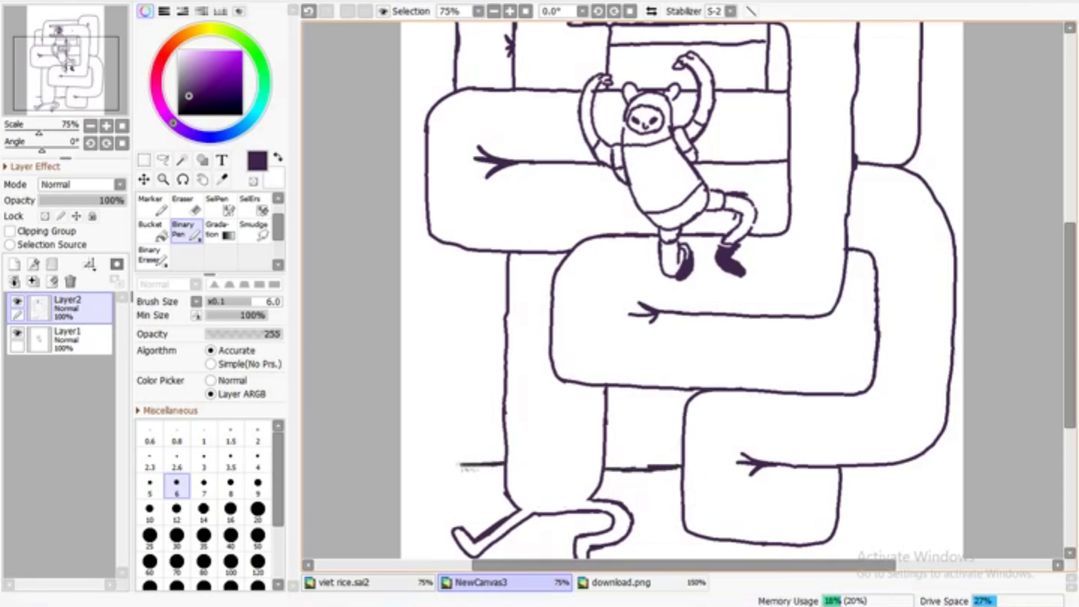
Try to draw the left side of a coil passing behind the hanging body
left_click_drag(444, 386, 442, 246)
left_click(494, 12)
left_click(494, 12)
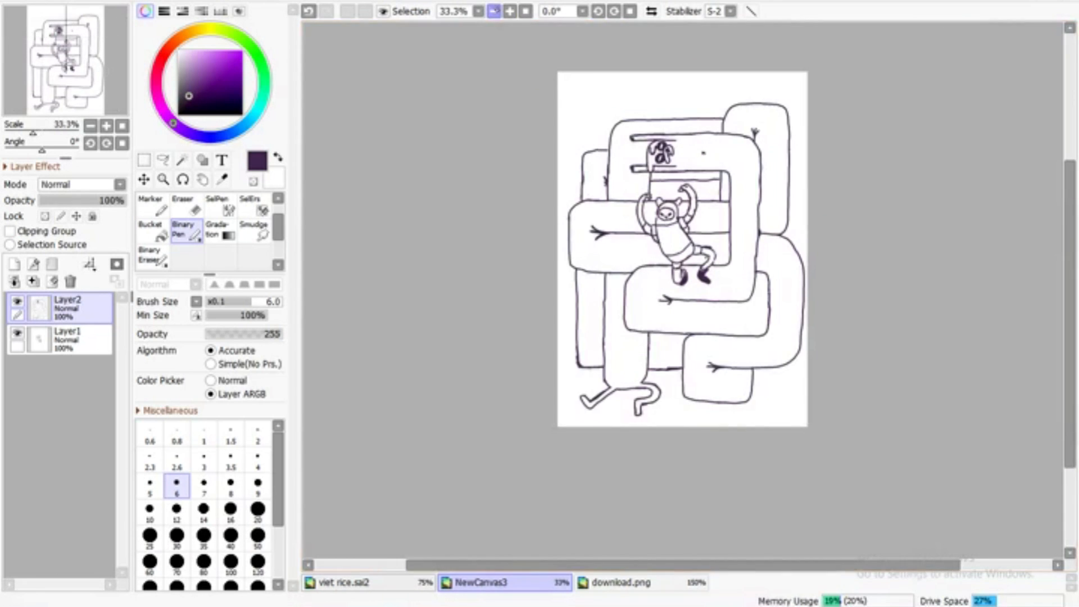
left_click(510, 11)
left_click(309, 12)
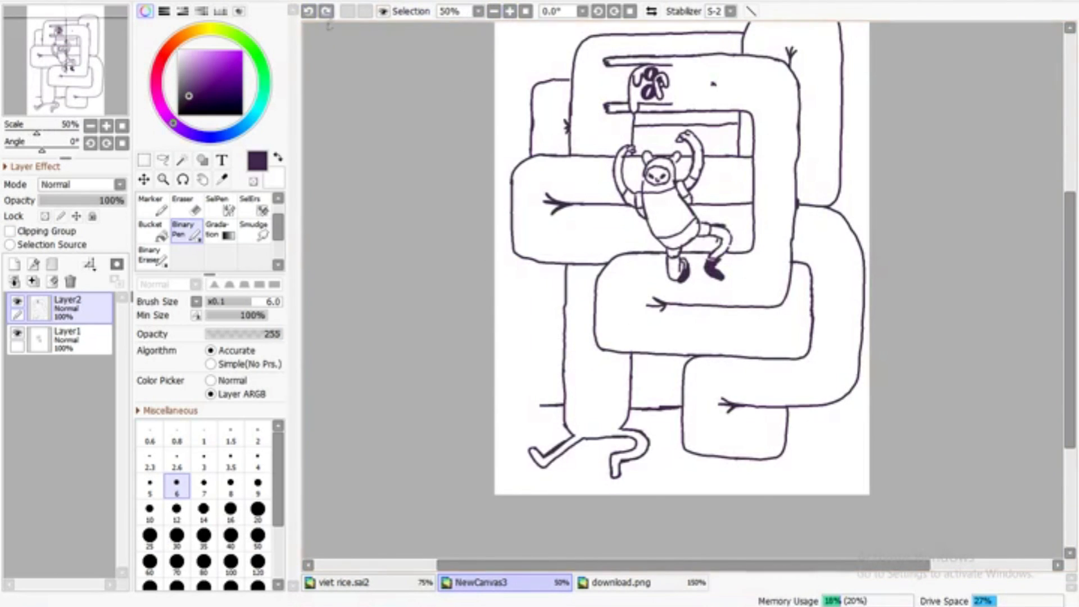
Draw the lower-left coil passing behind the hanging body, with its bottom line, left side, top edge and fold mark
left_click_drag(667, 393, 678, 395)
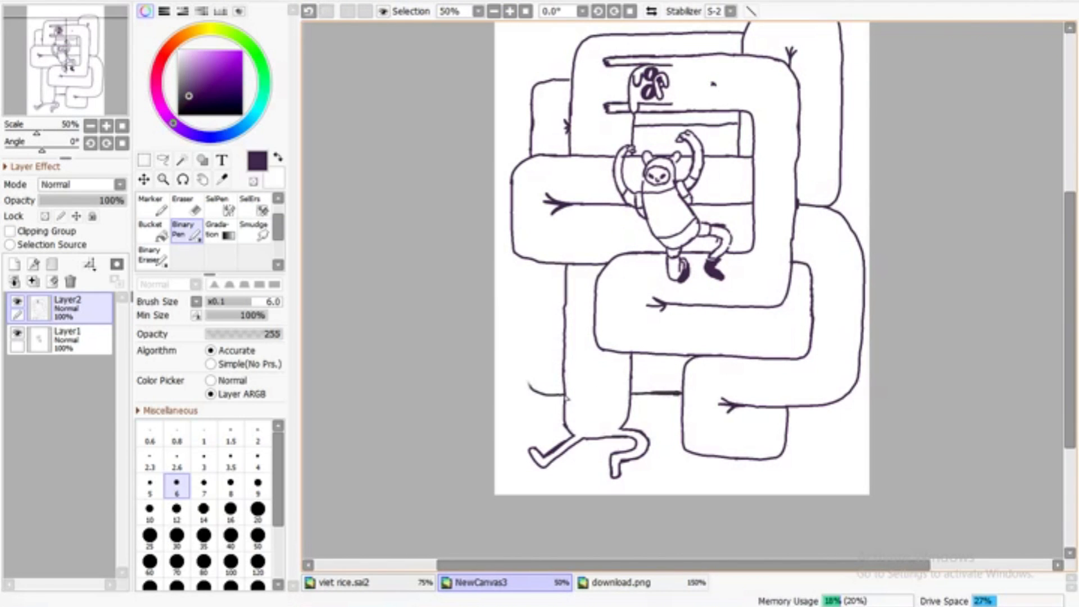
left_click_drag(536, 300, 566, 297)
key("ctrl+z")
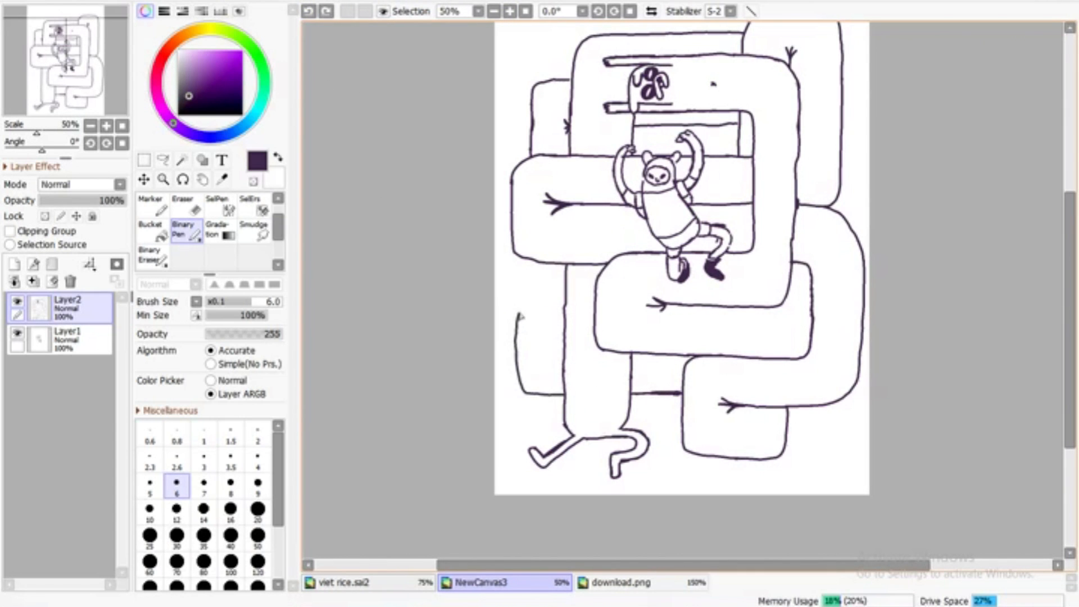
scroll(713, 151, "up", 3)
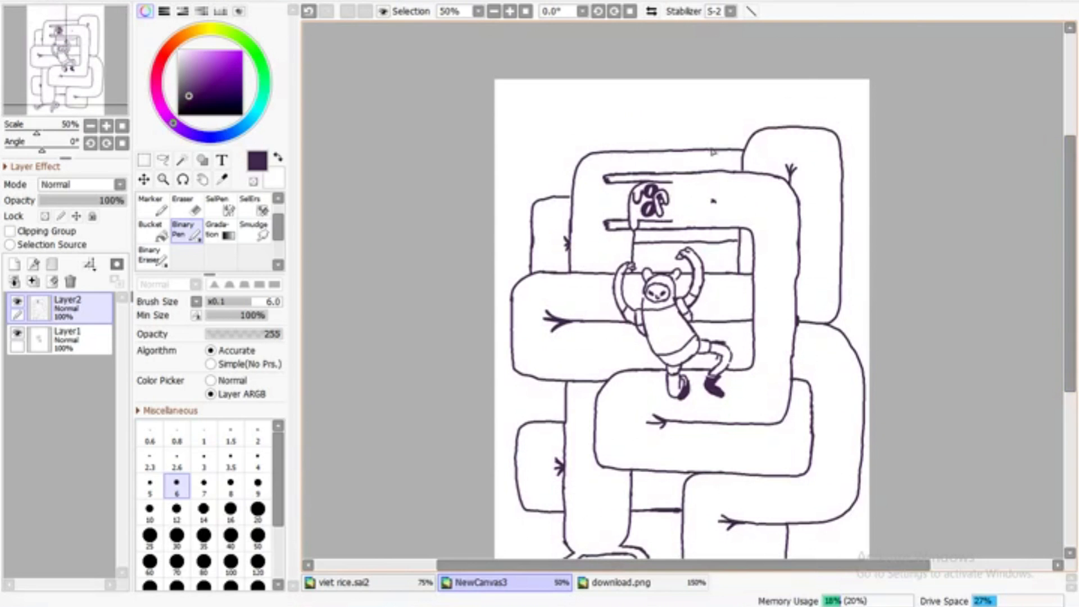
Draw a rounded coil behind the upper left of the body and join the middle-left coil to the lower-left one
left_click(308, 11)
left_click(307, 11)
left_click_drag(560, 182, 557, 196)
left_click(152, 257)
mouse_move(632, 115)
left_mouse_down()
mouse_move(645, 143)
mouse_move(639, 123)
left_mouse_up()
left_click(184, 231)
scroll(524, 39, "down", 1)
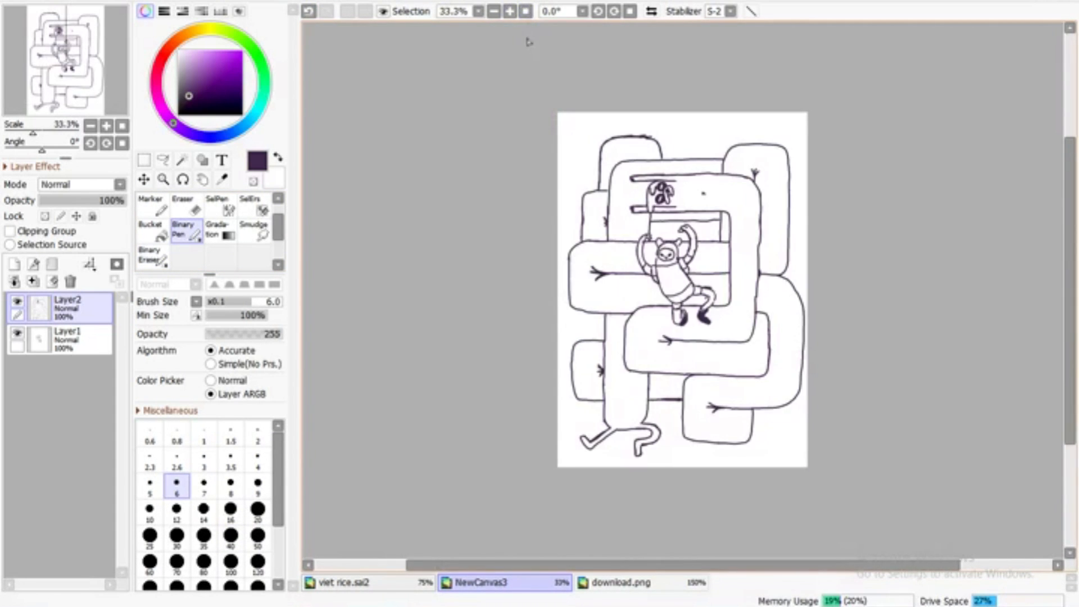
scroll(525, 38, "up", 2)
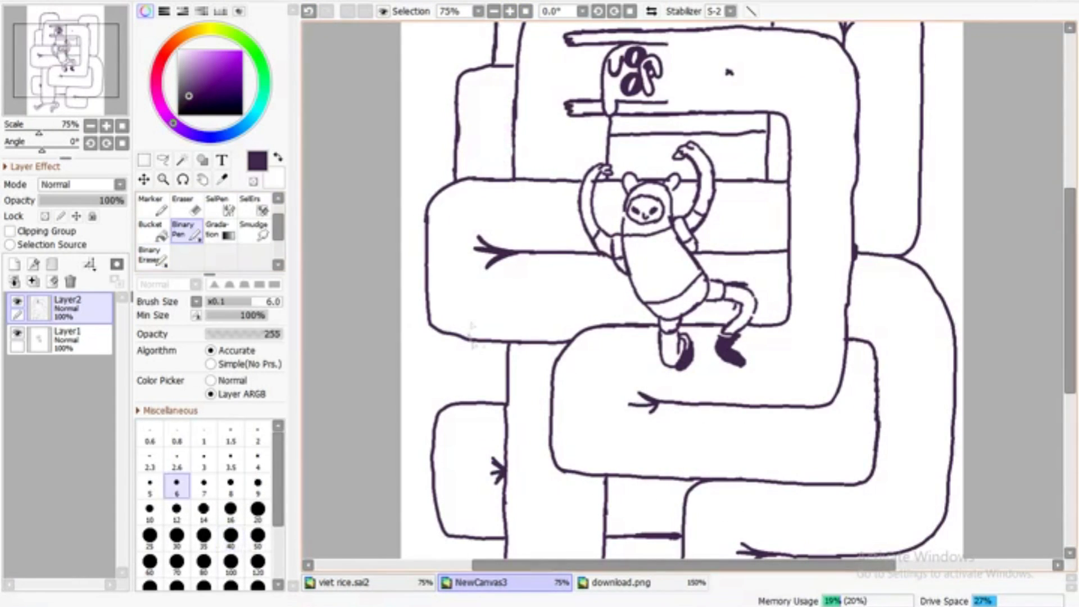
scroll(520, 58, "down", 2)
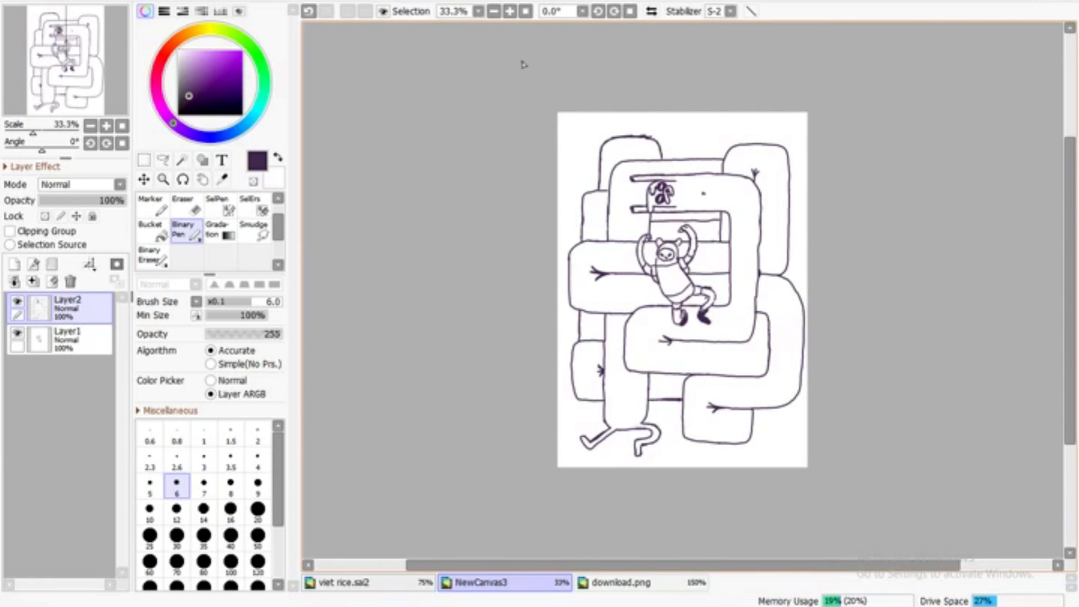
Merge the creature's line art into Layer1 and clean up the fingers of the figure's raised left hand
scroll(661, 125, "up", 4)
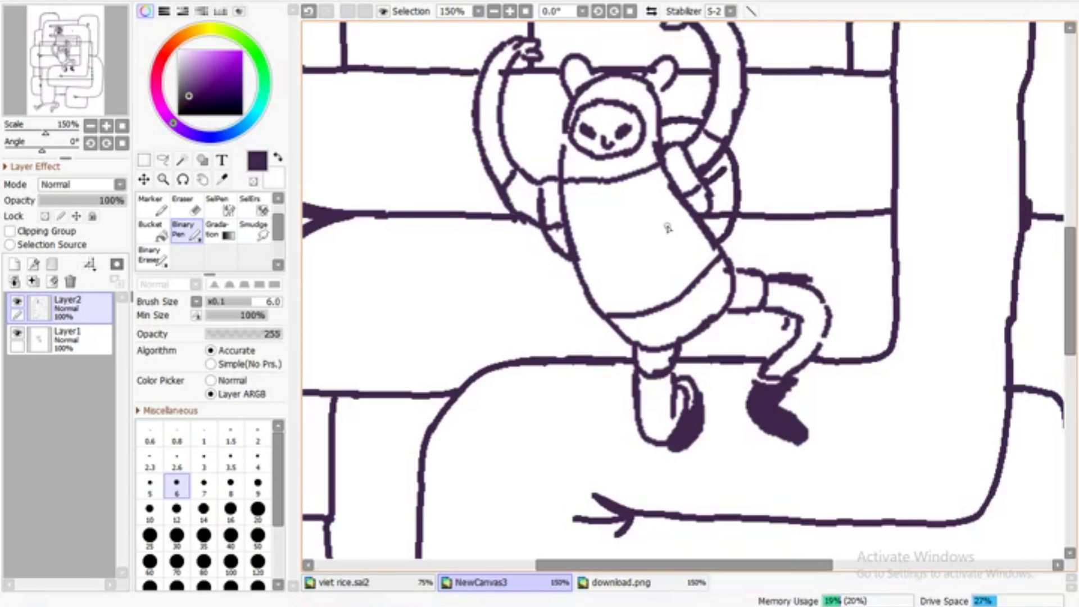
key("e")
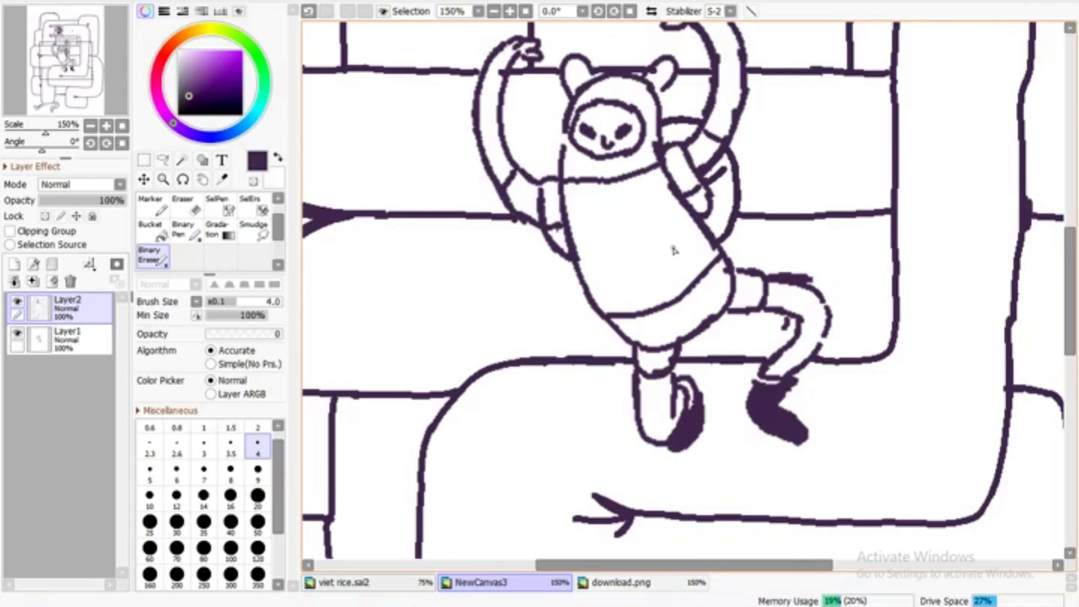
left_click(186, 230)
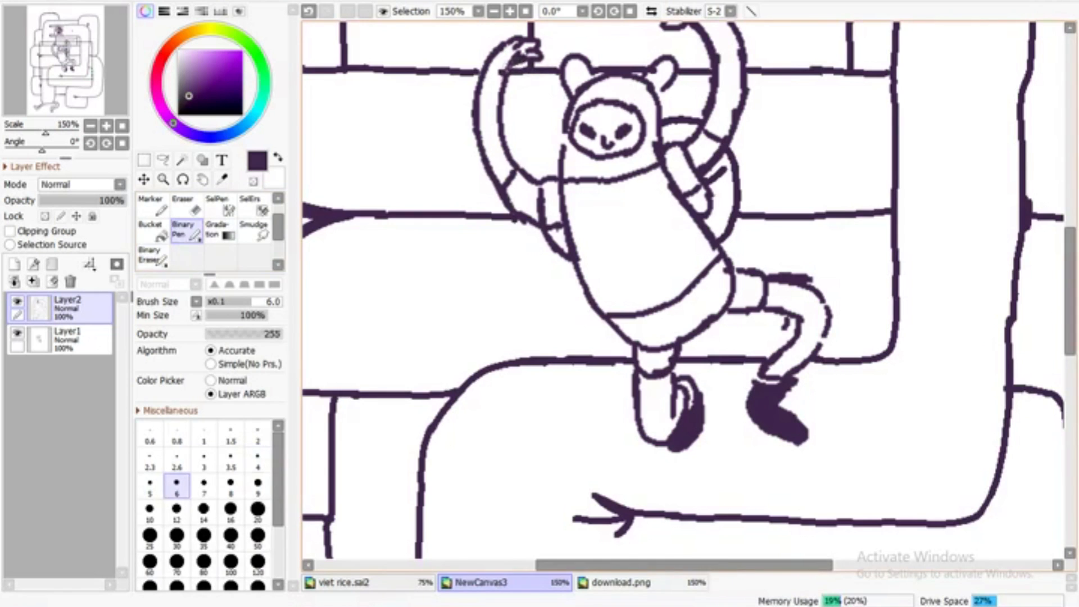
key("ctrl+z")
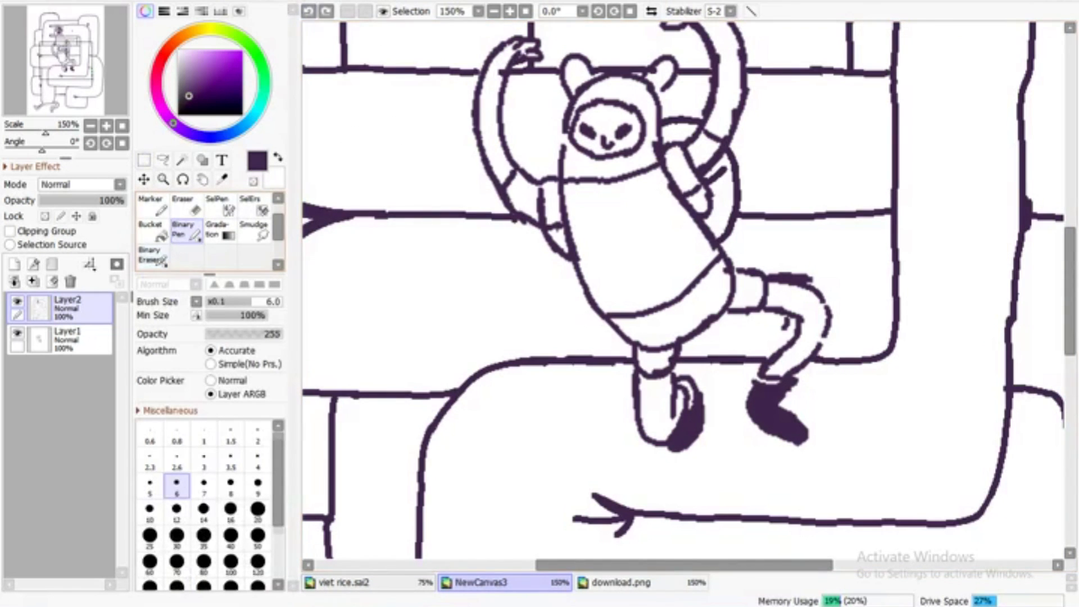
left_click(156, 258)
left_click(33, 281)
left_click_drag(516, 56, 507, 76)
left_click(187, 230)
left_click_drag(1069, 281, 1070, 240)
left_click(154, 256)
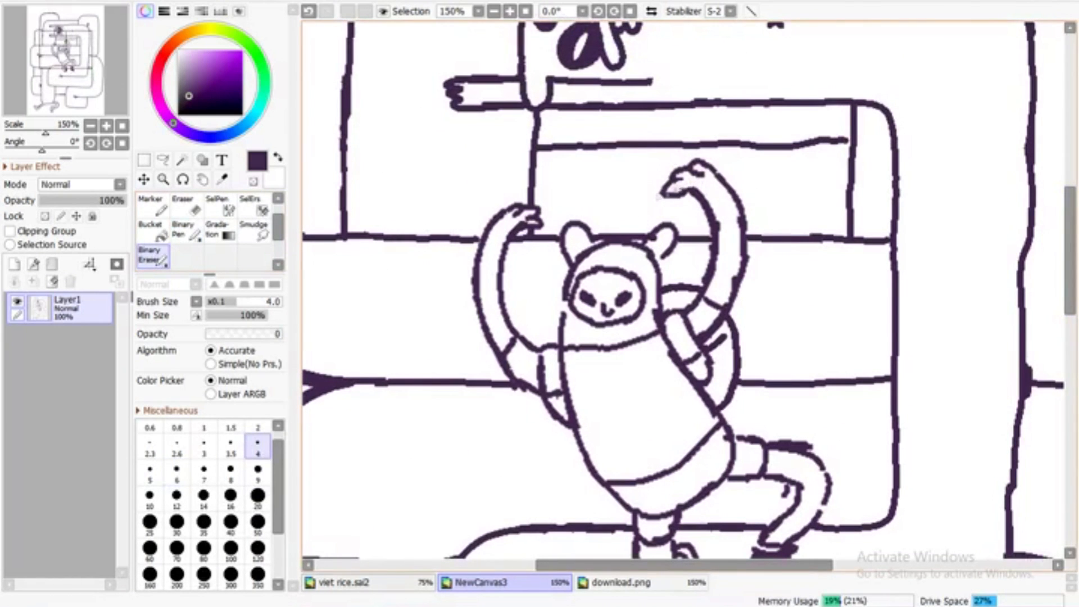
Close the gaps in the hood outline beneath the right ear and along the left of the face, erasing rough edges
left_click(186, 230)
double_click(510, 11)
left_click_drag(537, 337, 544, 324)
left_click(154, 257)
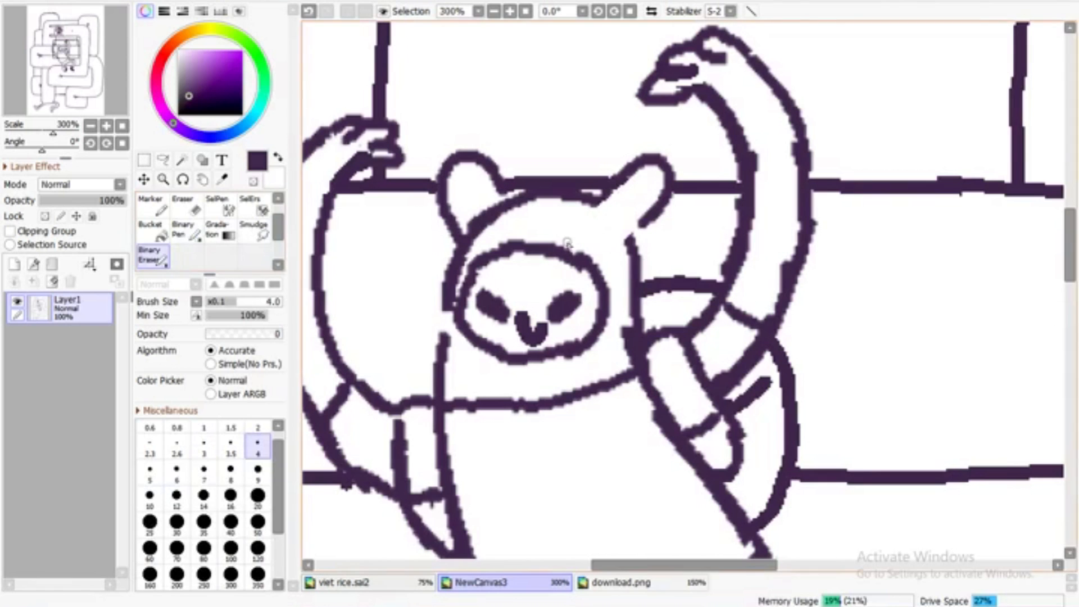
key("n")
left_click_drag(629, 240, 645, 219)
key("e")
mouse_move(447, 307)
left_mouse_down()
mouse_move(441, 361)
mouse_move(458, 277)
left_mouse_up()
key("n")
mouse_move(473, 339)
left_mouse_down()
mouse_move(464, 322)
mouse_move(479, 264)
left_mouse_up()
left_click(525, 11)
left_click(510, 11)
left_click(510, 11)
left_click_drag(569, 353, 569, 363)
left_click_drag(591, 353, 591, 363)
left_click(308, 11)
left_click(526, 11)
left_click(509, 12)
left_click(584, 584)
left_click(533, 583)
left_click(525, 11)
left_click(510, 11)
left_click(509, 11)
left_click(509, 12)
left_click(510, 11)
Smooth the outline of the figure's bent leg and redraw the left sleeve's edge where it meets the shoulder
key("e")
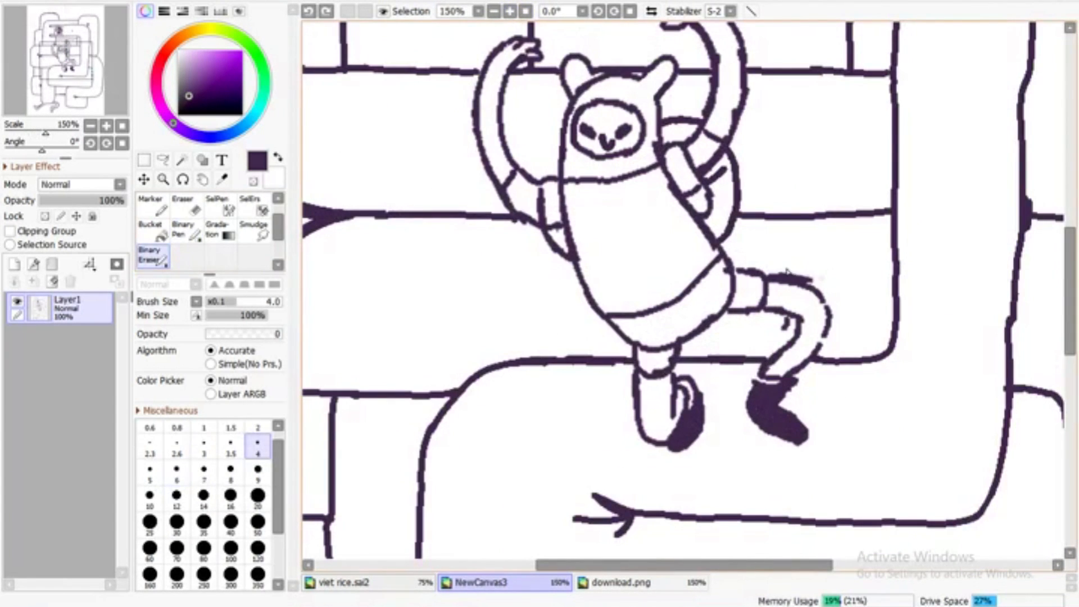
key("e")
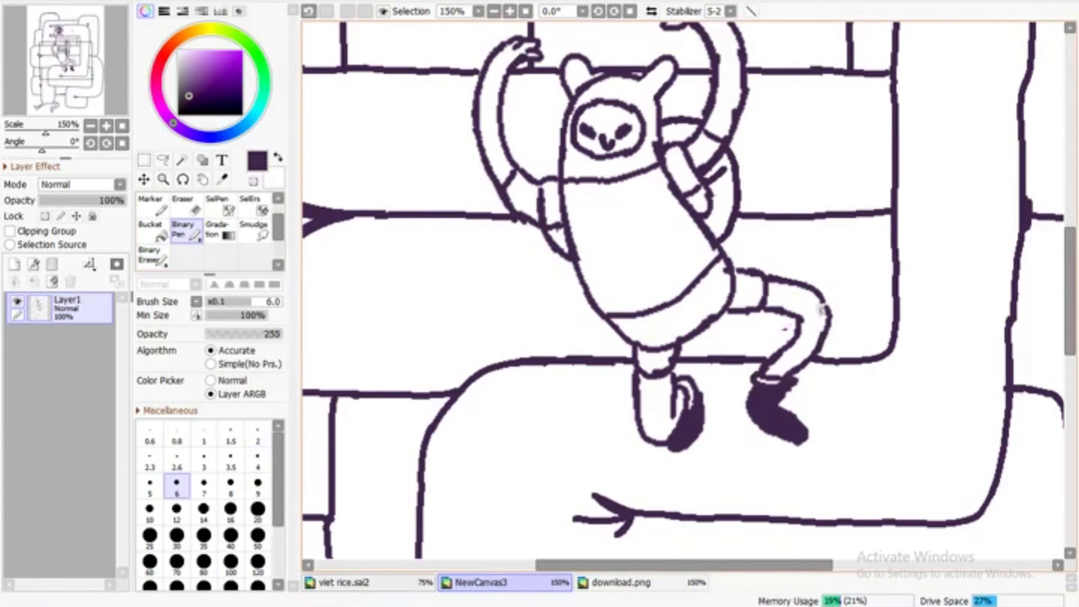
key("e")
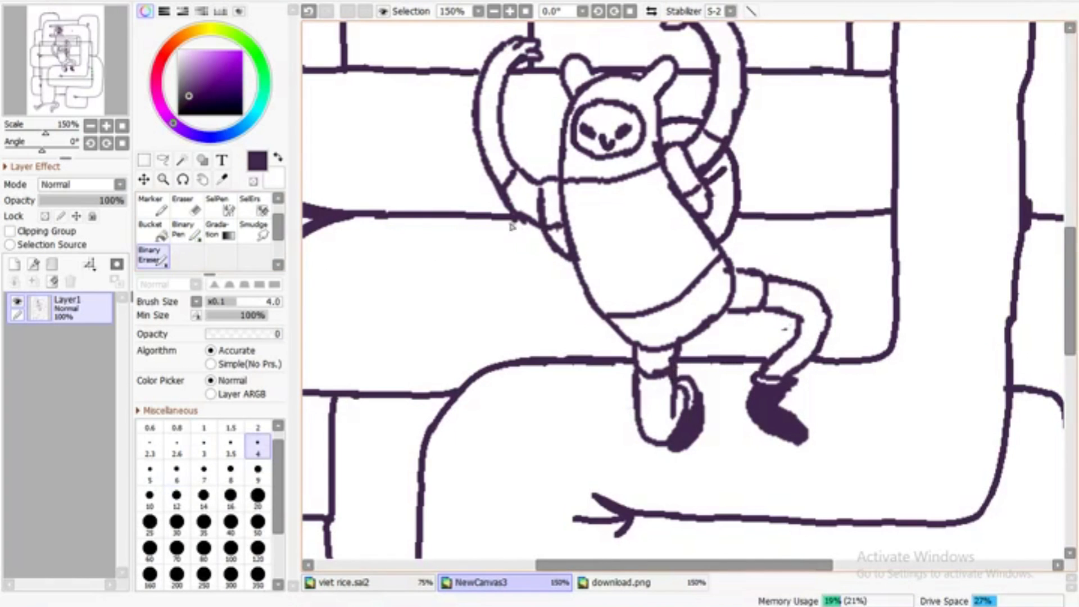
key("e")
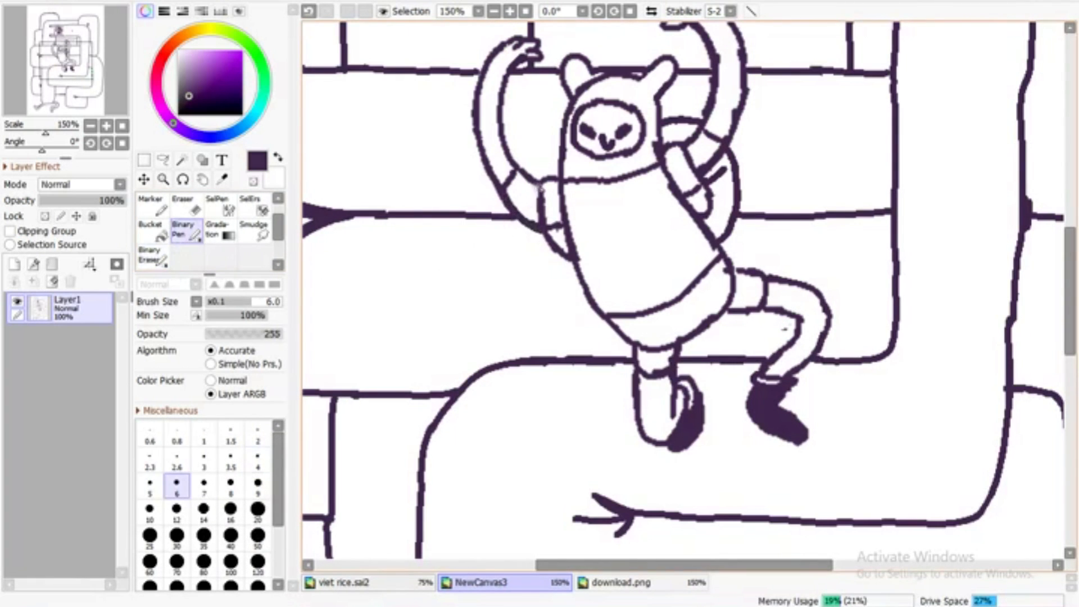
key("e")
left_click(525, 11)
left_click(526, 11)
key("e")
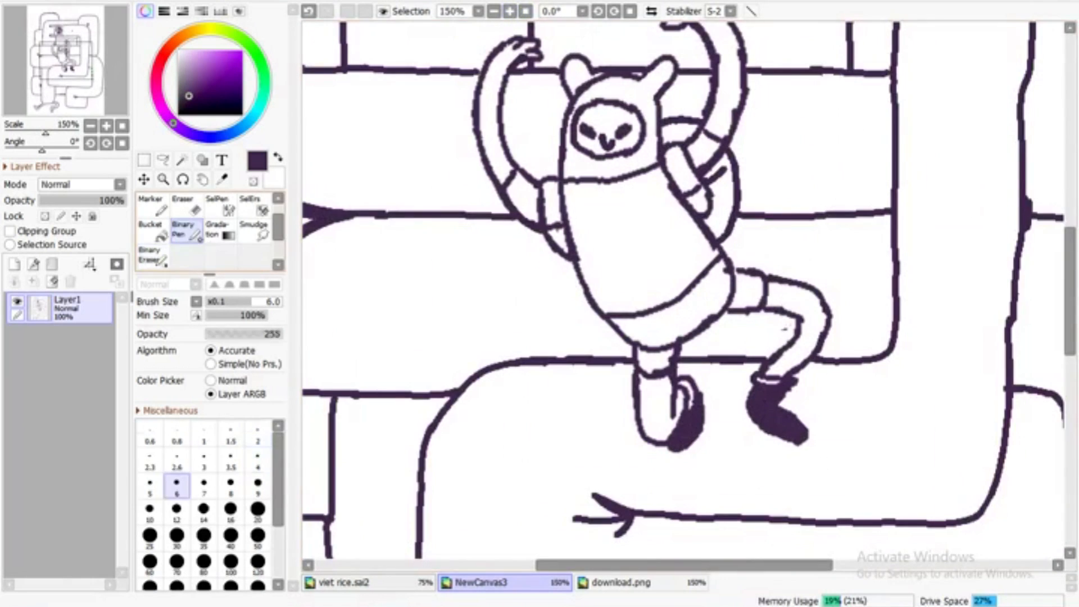
key("ctrl+0")
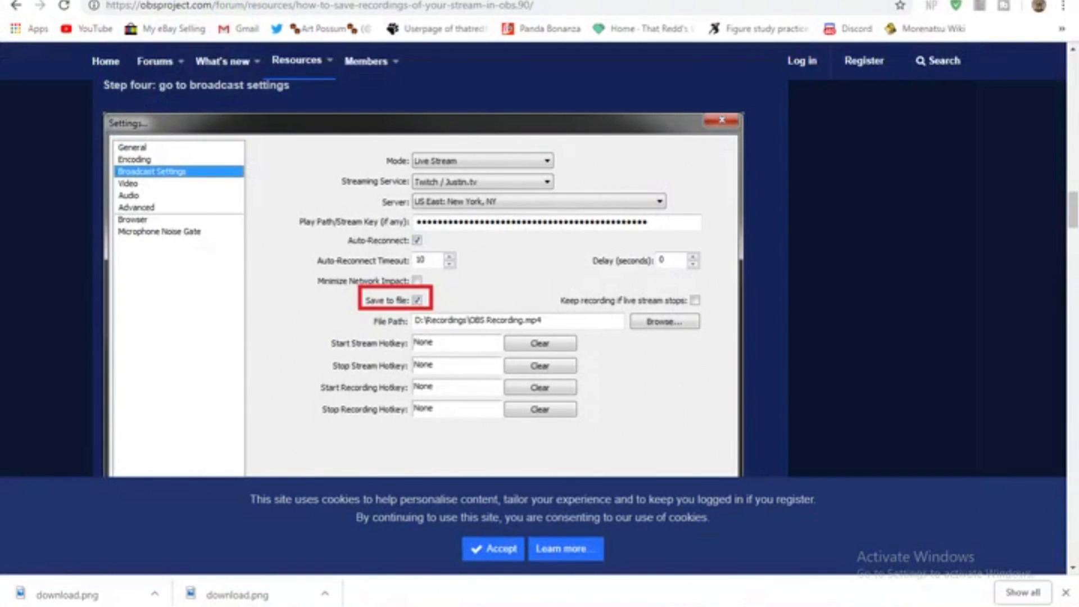
scroll(422, 280, "down", 9)
scroll(421, 281, "up", 7)
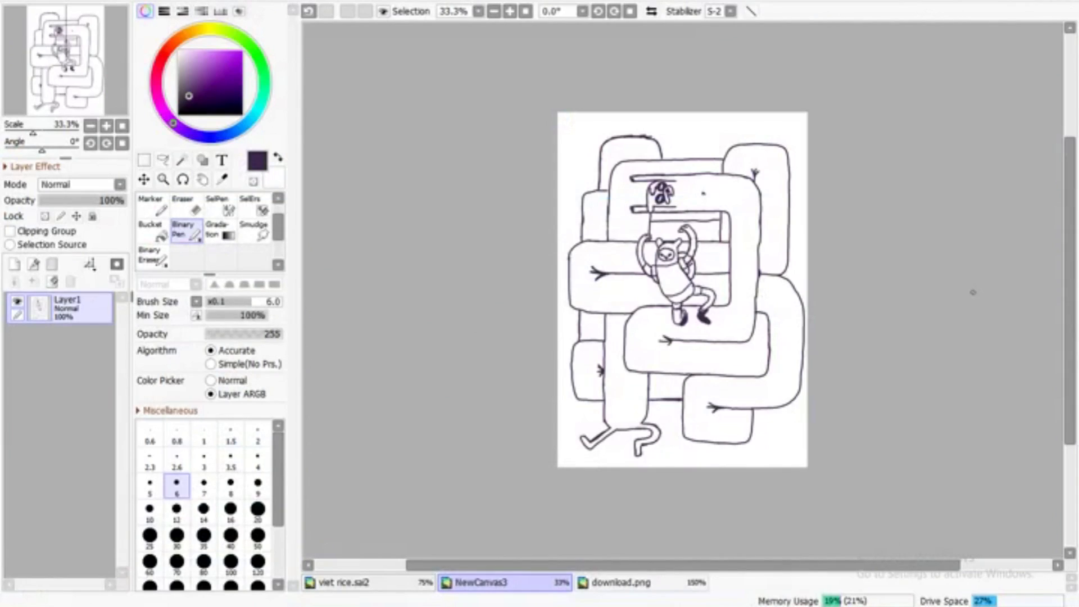
Sample the orange of the dog character in the download.png reference image
left_click(510, 12)
left_click(510, 12)
left_click(509, 11)
left_click_drag(1070, 275, 1074, 231)
left_click(621, 582)
left_click(578, 337, "alt")
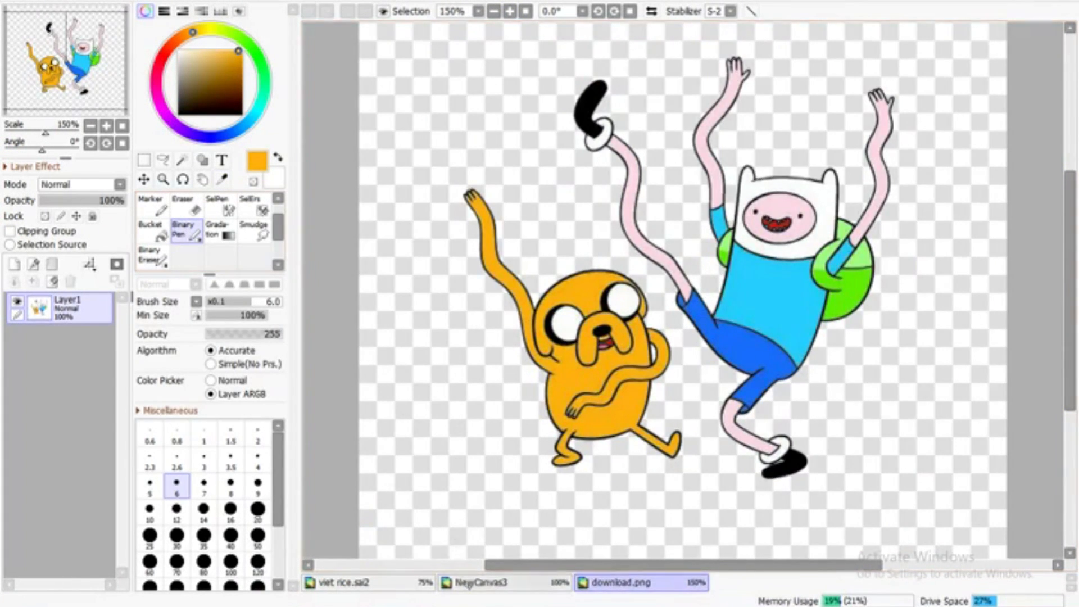
Add two new layers to NewCanvas3, placing one above the line art layer and the other beneath it
left_click(480, 582)
left_click(14, 264)
left_click(525, 11)
left_click(73, 339)
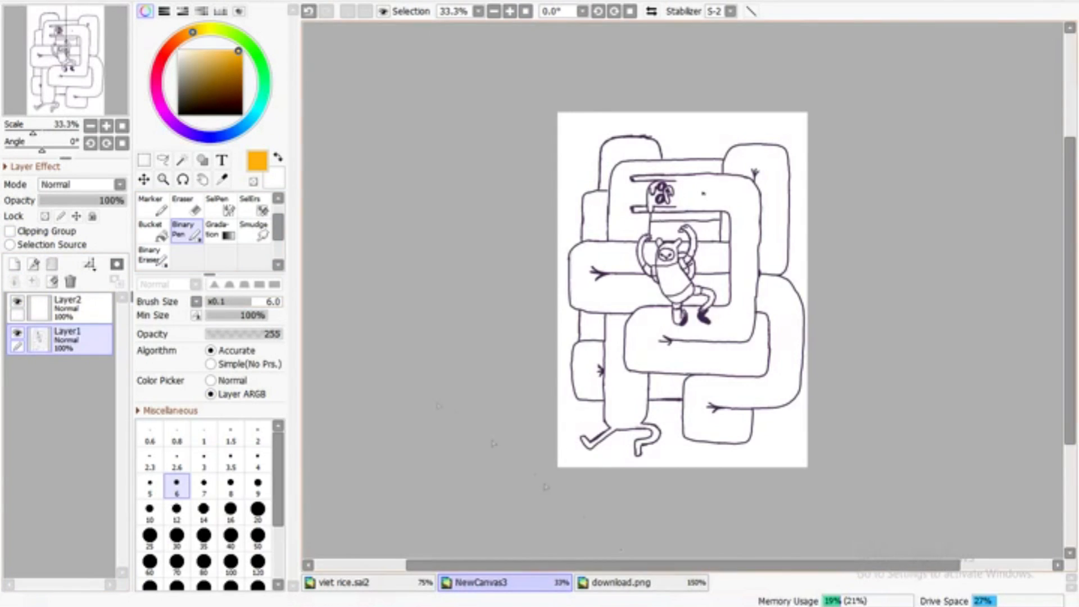
left_click(620, 582)
left_click(222, 180)
left_click(546, 584)
left_click(15, 264)
left_click_drag(72, 341, 72, 378)
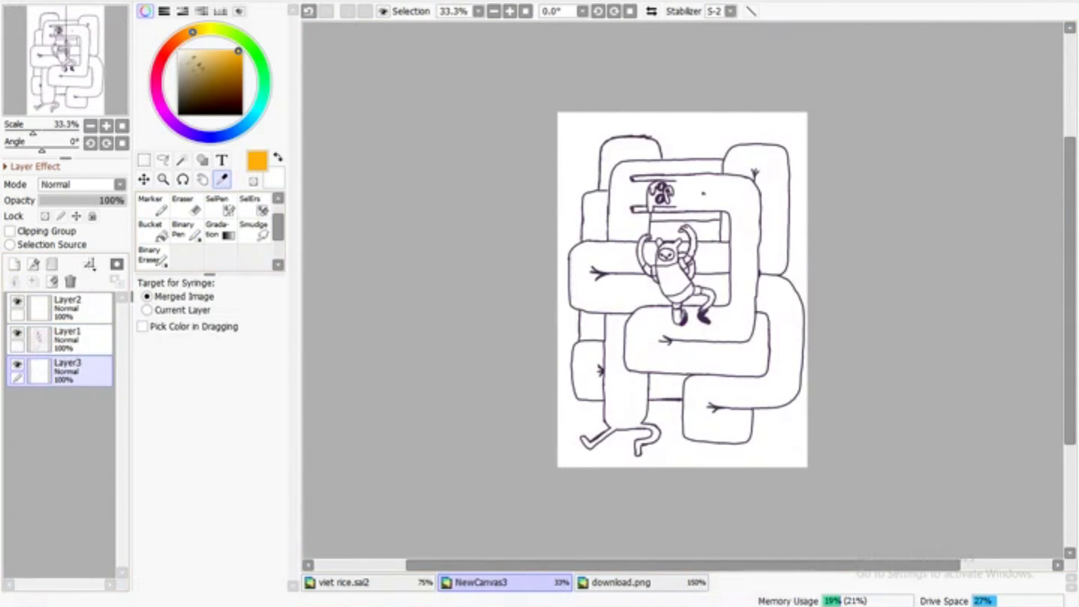
Fill the bottom layer with black
left_click(178, 115)
left_click(163, 236)
left_click(623, 387)
Fill the bottom layer with the dark purple sampled from the line art, hide it, and make Layer2 active
scroll(682, 290, "up", 4)
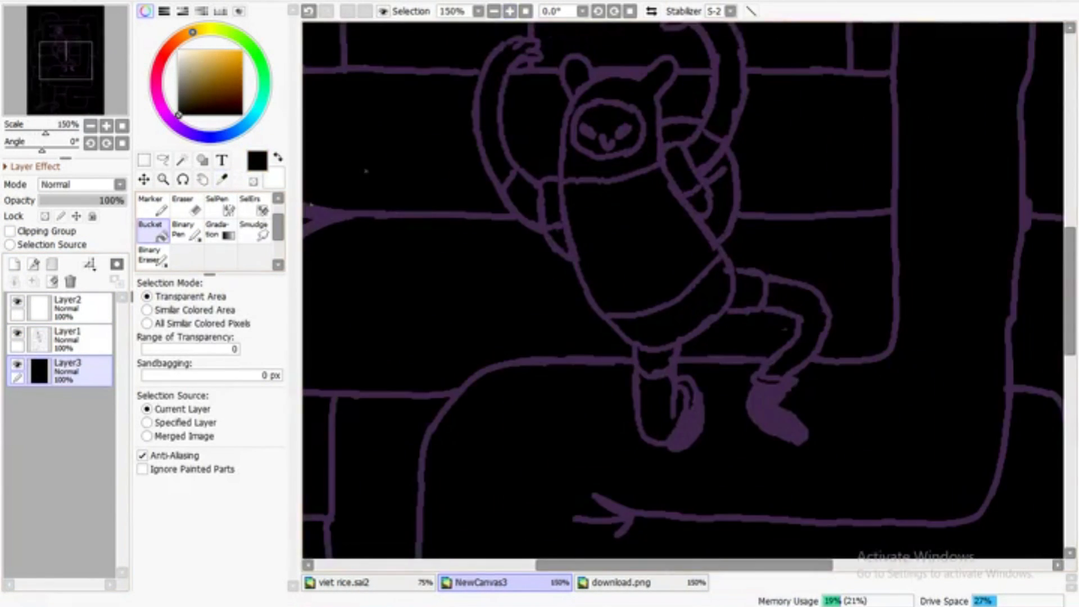
left_click(221, 179)
left_click(580, 132)
left_click(152, 230)
left_click(427, 141)
left_click(525, 11)
left_click(17, 365)
left_click(73, 308)
Sample the dog's orange from download.png and try a lighter version of it with a size 100 Binary Pen stroke
left_click(621, 582)
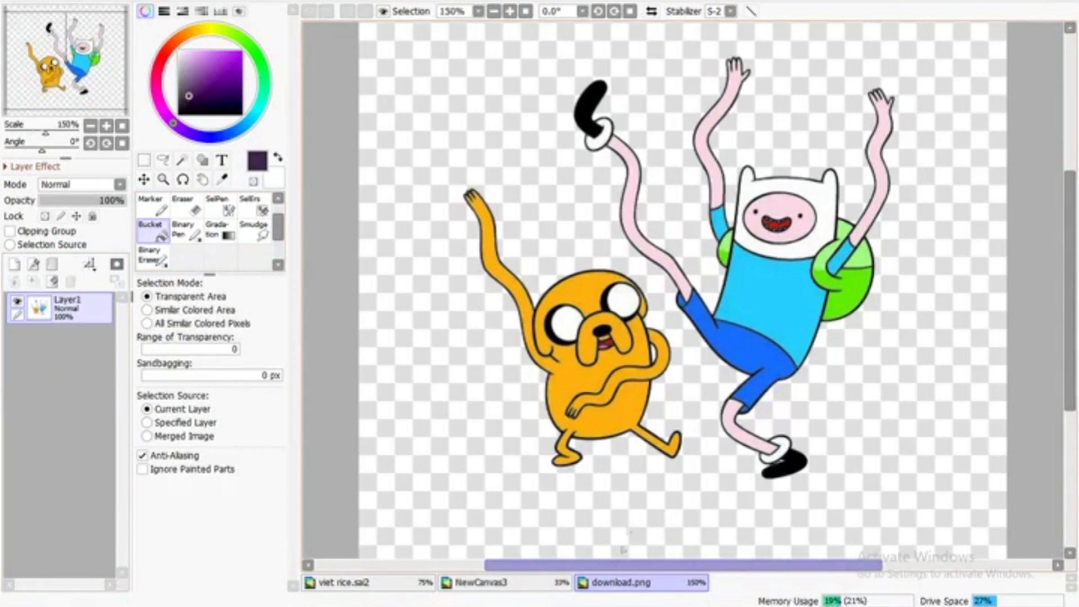
left_click(222, 180)
left_click(581, 371)
left_click(502, 581)
left_click(225, 55)
left_click(185, 231)
left_click(231, 563)
mouse_move(580, 318)
left_mouse_down()
mouse_move(621, 287)
mouse_move(588, 273)
left_mouse_up()
left_click(510, 11)
left_click(308, 10)
Change the paint colour to a softer, redder orange, testing it with size 100 and size 9 strokes that are undone
left_click(180, 38)
left_click(214, 55)
left_click_drag(417, 143, 389, 140)
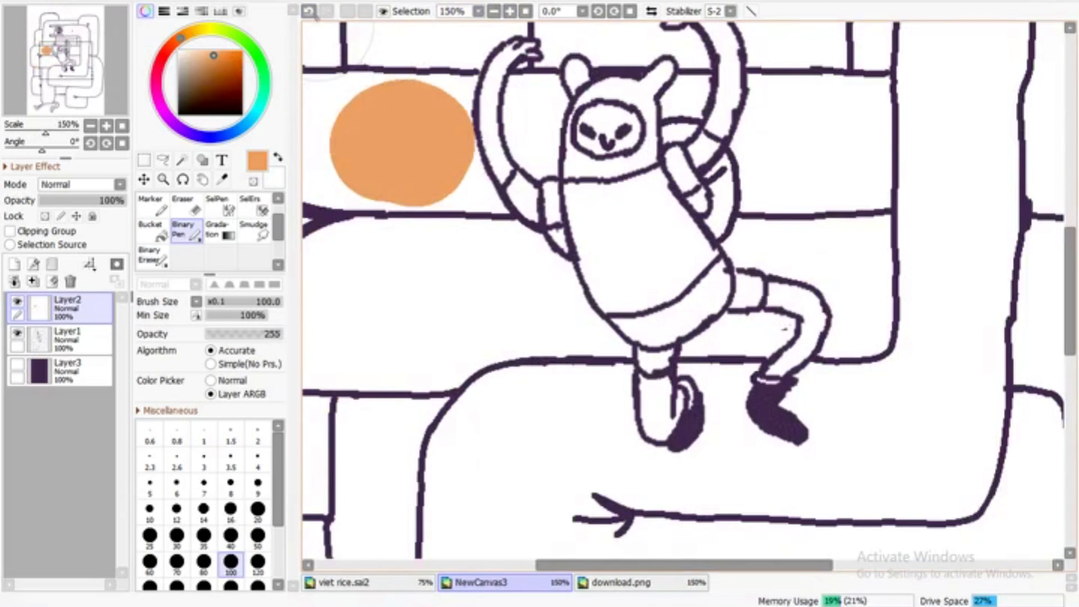
left_click(309, 10)
left_click(258, 486)
left_click_drag(458, 388, 515, 353)
left_click(309, 11)
Move Layer2 beneath the line art layer and start painting the lower coils orange with a size 50 Binary Pen
left_click(525, 11)
left_click_drag(70, 308, 70, 348)
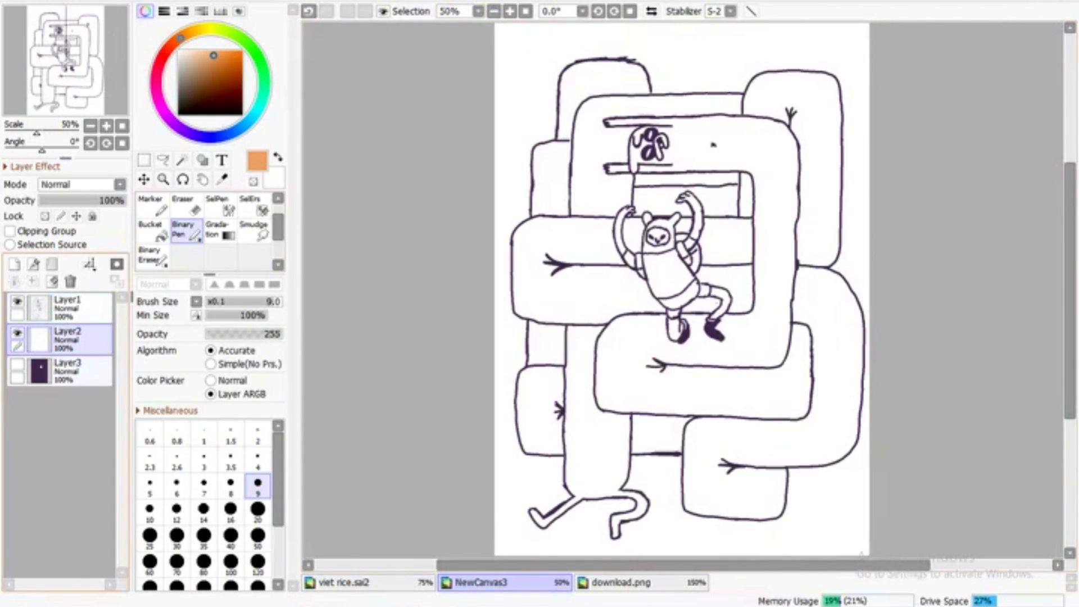
left_click(525, 11)
left_click(258, 539)
left_click_drag(678, 347, 718, 381)
Set the stabilizer to 0 and paint the creature's lower and lower-right coils orange
left_click(730, 11)
left_click(705, 24)
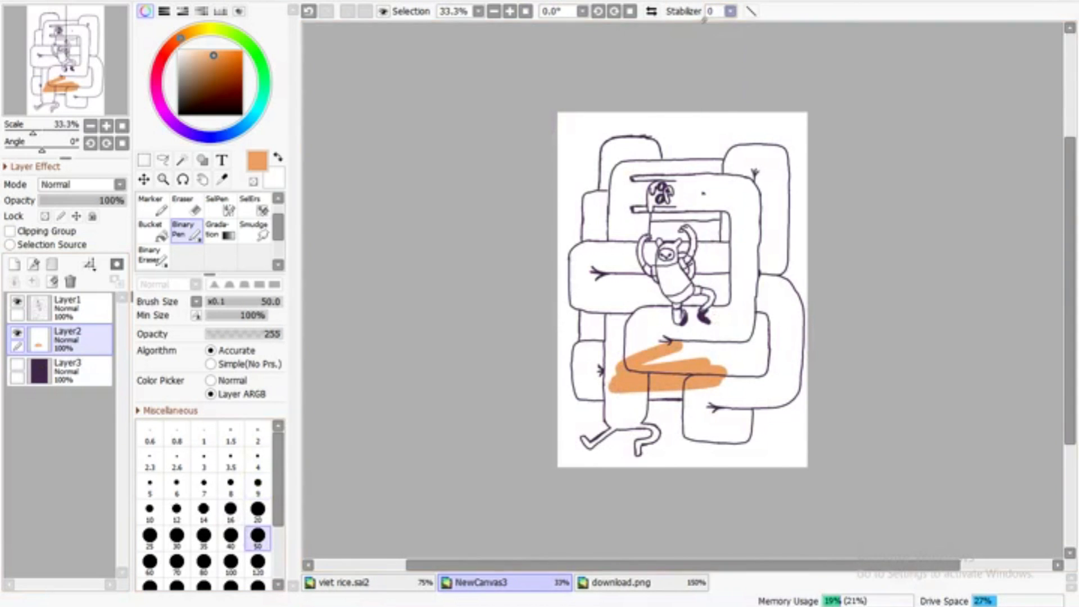
scroll(650, 395, "up", 3)
mouse_move(579, 274)
left_mouse_down()
mouse_move(551, 284)
mouse_move(531, 358)
mouse_move(489, 362)
mouse_move(399, 247)
mouse_move(378, 269)
mouse_move(371, 161)
mouse_move(537, 111)
mouse_move(403, 51)
left_mouse_up()
mouse_move(826, 250)
left_mouse_down()
mouse_move(734, 328)
mouse_move(706, 393)
mouse_move(775, 383)
mouse_move(840, 400)
mouse_move(706, 352)
mouse_move(843, 383)
mouse_move(975, 234)
mouse_move(985, 284)
mouse_move(1009, 248)
mouse_move(1007, 140)
mouse_move(822, 173)
mouse_move(650, 165)
mouse_move(539, 50)
left_mouse_up()
mouse_move(750, 356)
left_mouse_down()
mouse_move(746, 546)
mouse_move(608, 546)
left_mouse_up()
mouse_move(612, 258)
left_mouse_down()
mouse_move(623, 233)
mouse_move(682, 258)
mouse_move(767, 266)
mouse_move(821, 178)
mouse_move(887, 306)
mouse_move(878, 194)
mouse_move(820, 129)
left_mouse_up()
Sample the dark purple of the outlines and switch to the line art layer, undoing the trial stroke on the colour layer
left_click(152, 256)
left_click(231, 498)
left_click(222, 179)
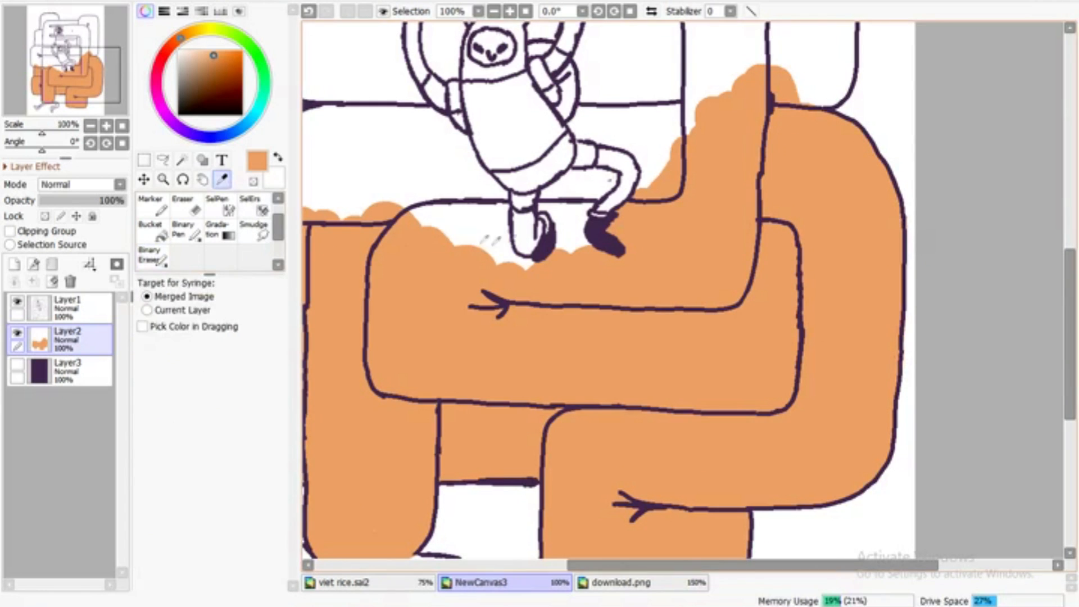
left_click(544, 247)
left_click(184, 231)
left_click(231, 486)
left_click_drag(490, 383, 514, 384)
key("ctrl+z")
left_click(69, 308)
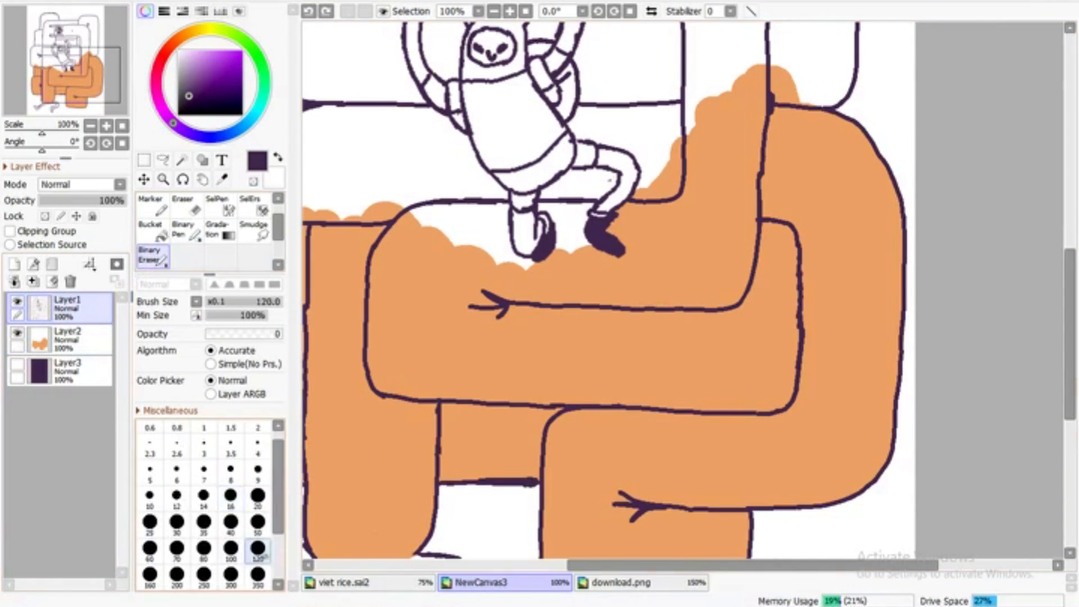
Redraw the right side and lower corner of the central body fold straighter with a size 6 pen, rejoining the neighbouring outlines
scroll(758, 89, "up", 5)
left_click_drag(770, 80, 782, 300)
key("ctrl+z")
left_click(176, 485)
left_click_drag(768, 79, 774, 397)
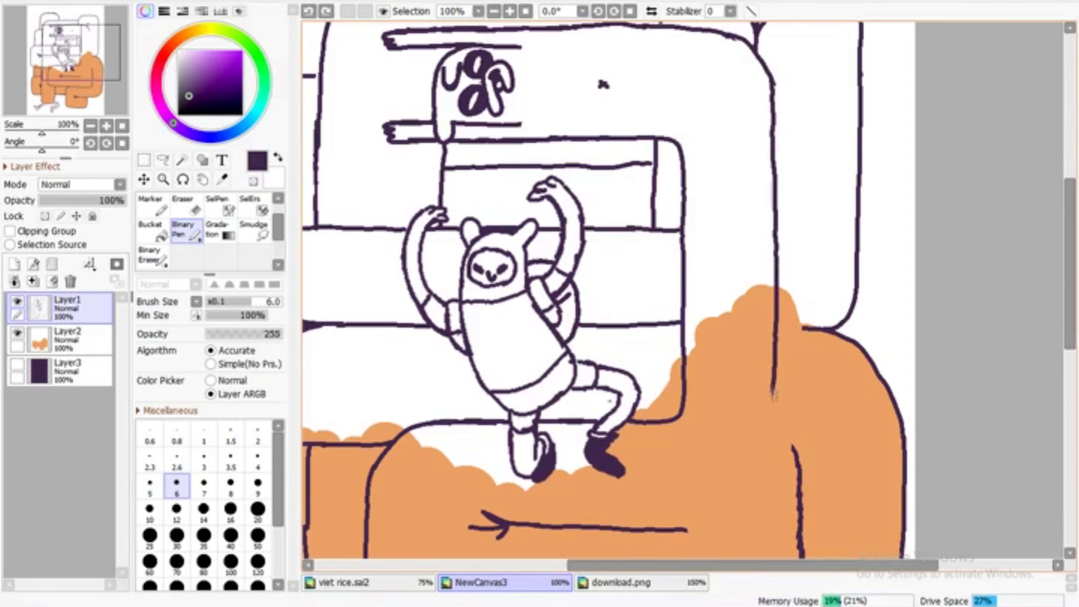
left_click_drag(733, 526, 674, 529)
left_click_drag(785, 444, 792, 453)
left_click_drag(804, 331, 777, 330)
Pick up the body's orange again and return to the colour layer, removing the stray dot inside the fold
left_click(725, 415, "alt")
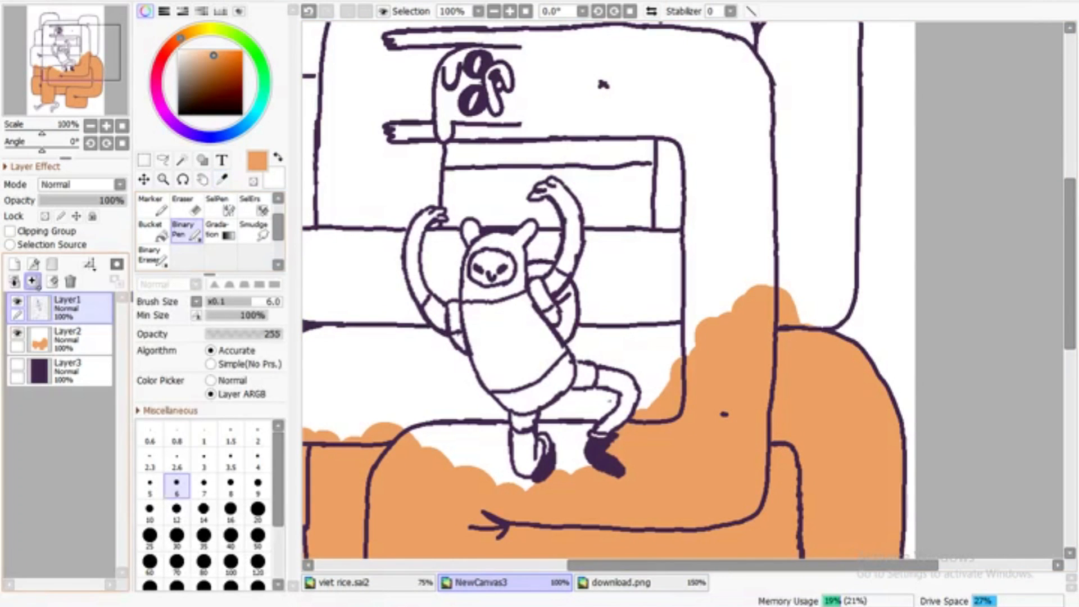
key("e")
key("bracketleft")
key("bracketleft")
key("bracketleft")
key("bracketleft")
key("bracketleft")
key("bracketleft")
key("bracketleft")
key("bracketleft")
key("bracketleft")
key("bracketleft")
left_click(658, 470, "alt")
key("n")
left_click(571, 471, "ctrl+shift")
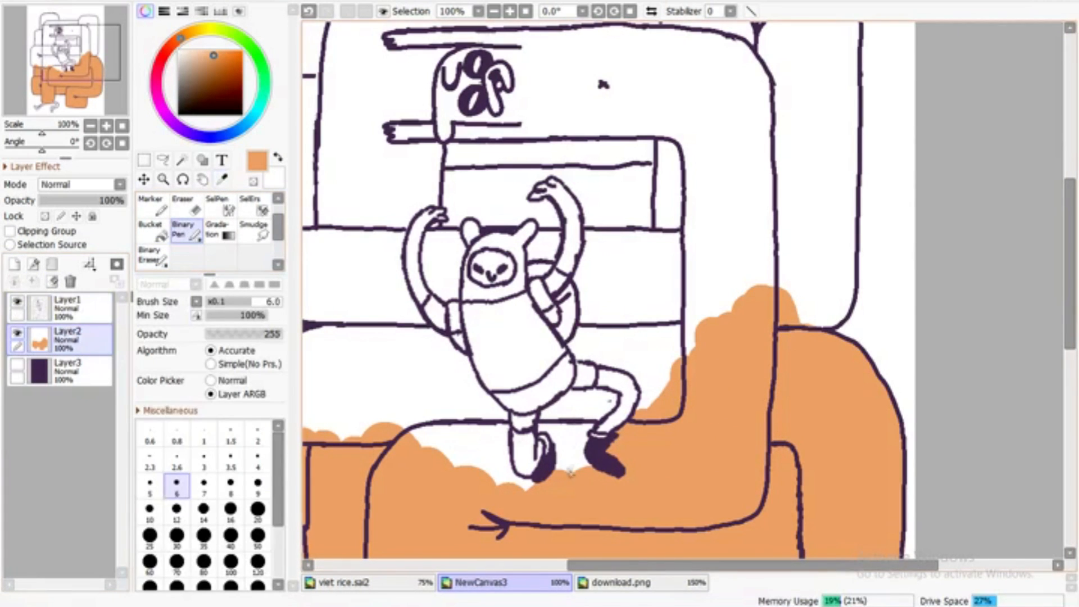
Paint orange around the figure's feet and up the central fold at brush size 50, checking coverage against the dark background
left_click(257, 537)
mouse_move(573, 466)
left_mouse_down()
mouse_move(562, 404)
mouse_move(581, 424)
mouse_move(654, 396)
mouse_move(609, 345)
mouse_move(588, 342)
mouse_move(635, 308)
mouse_move(686, 346)
mouse_move(831, 301)
mouse_move(837, 125)
mouse_move(792, 228)
mouse_move(732, 59)
left_mouse_up()
left_click(17, 364)
left_click(494, 11)
left_click(494, 11)
left_click(17, 364)
left_click(510, 11)
mouse_move(593, 309)
left_mouse_down()
mouse_move(601, 204)
mouse_move(705, 52)
mouse_move(600, 55)
left_mouse_up()
Paint the remaining upper and left coils of the creature orange out to their outlines
left_click_drag(1071, 264, 1071, 224)
mouse_move(683, 180)
left_mouse_down()
mouse_move(696, 121)
mouse_move(736, 112)
left_mouse_up()
mouse_move(836, 132)
left_mouse_down()
mouse_move(780, 230)
mouse_move(489, 160)
mouse_move(396, 164)
mouse_move(416, 295)
mouse_move(371, 458)
mouse_move(309, 456)
left_mouse_up()
left_click_drag(752, 565, 694, 566)
left_click_drag(419, 463, 345, 435)
scroll(352, 430, "down", 2)
mouse_move(610, 396)
left_mouse_down()
mouse_move(646, 449)
mouse_move(605, 424)
mouse_move(523, 428)
mouse_move(520, 349)
mouse_move(590, 281)
mouse_move(509, 410)
mouse_move(531, 298)
mouse_move(581, 247)
mouse_move(561, 197)
left_mouse_up()
scroll(590, 177, "up", 2)
mouse_move(435, 219)
left_mouse_down()
mouse_move(422, 191)
mouse_move(494, 92)
mouse_move(567, 121)
mouse_move(489, 169)
left_mouse_up()
Trim the orange spill around the creature's coils with a size 20 Binary Eraser, checking the edges against the dark background
key("e")
left_click_drag(604, 128, 624, 126)
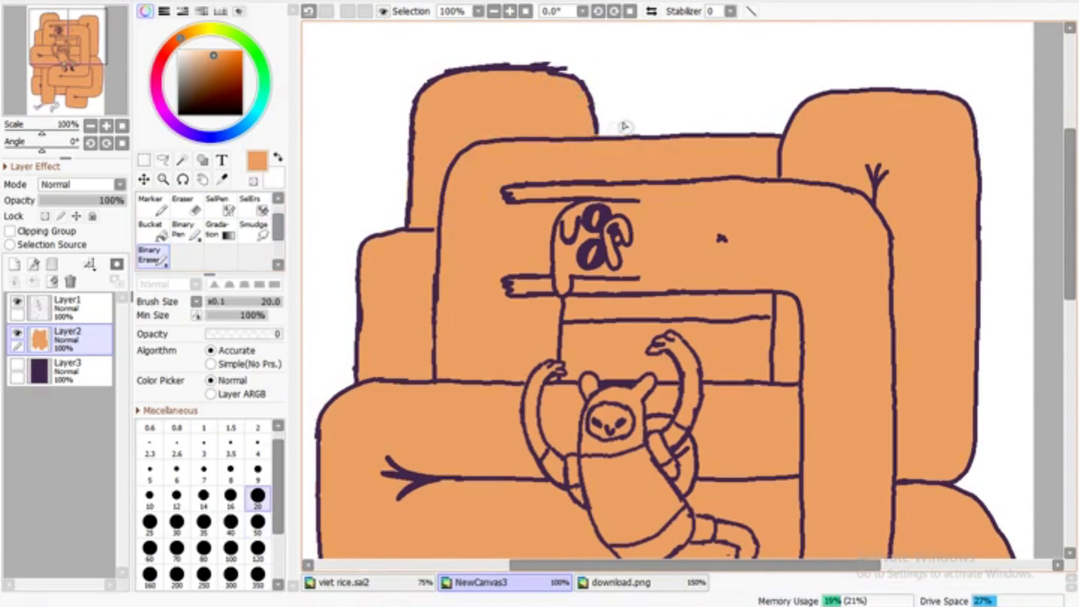
left_click(185, 230)
key("e")
scroll(995, 160, "down", 5)
left_click(17, 364)
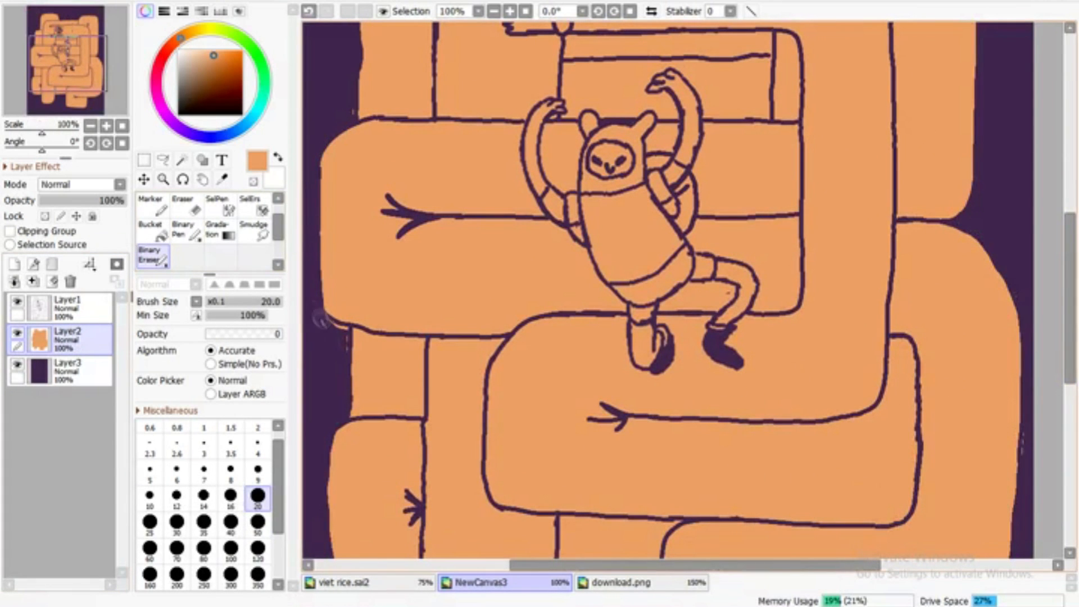
scroll(1027, 460, "down", 5)
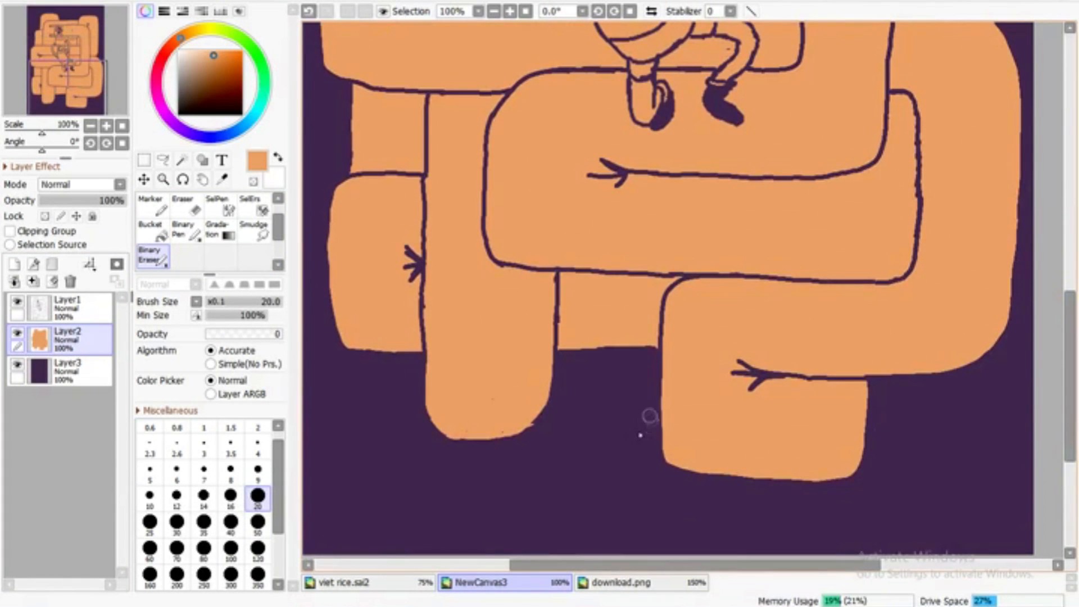
left_click(16, 364)
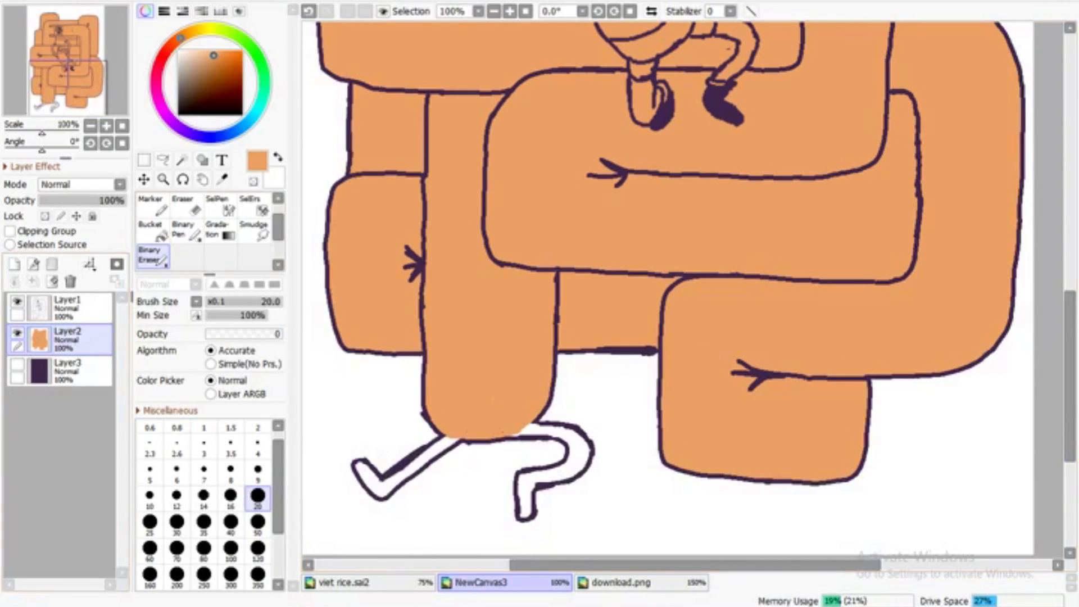
Paint the two thin legs below the creature's lowest coil orange with the Binary Pen at size 9
left_click(186, 230)
left_click(257, 484)
left_click_drag(454, 440, 380, 486)
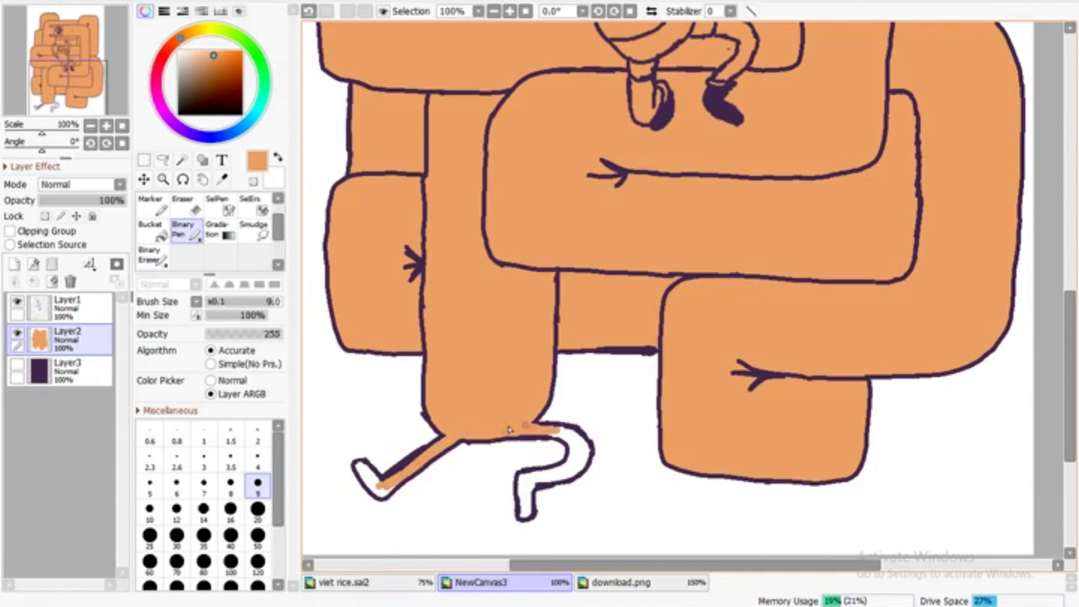
left_click_drag(581, 452, 522, 497)
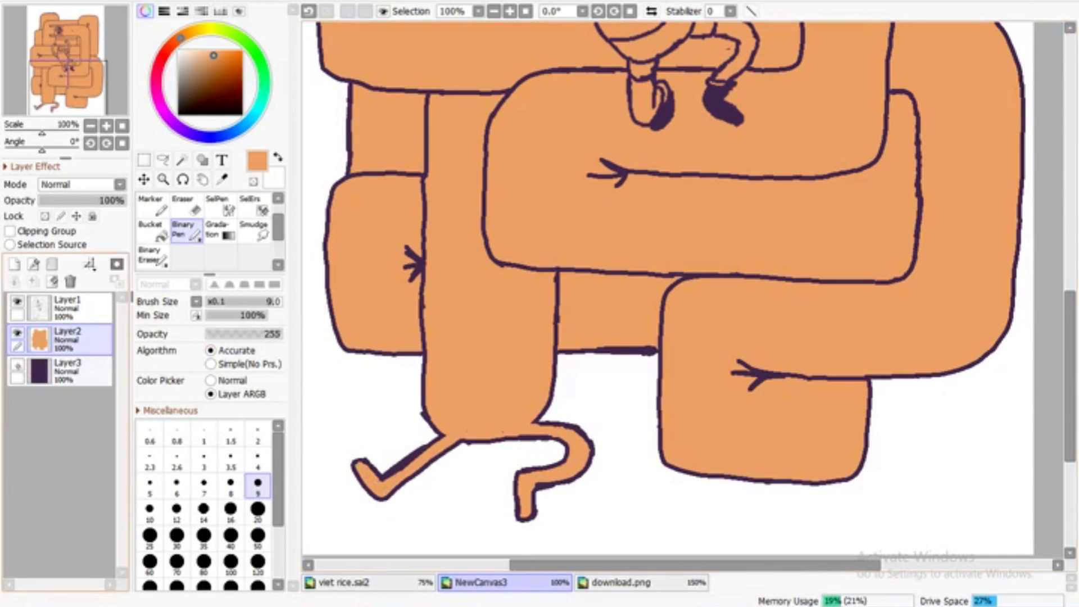
Show the dark background layer again and check the orange edges around the whole creature with the Binary Eraser ready at size 20
left_click(17, 364)
left_click(152, 256)
left_click_drag(674, 565, 606, 565)
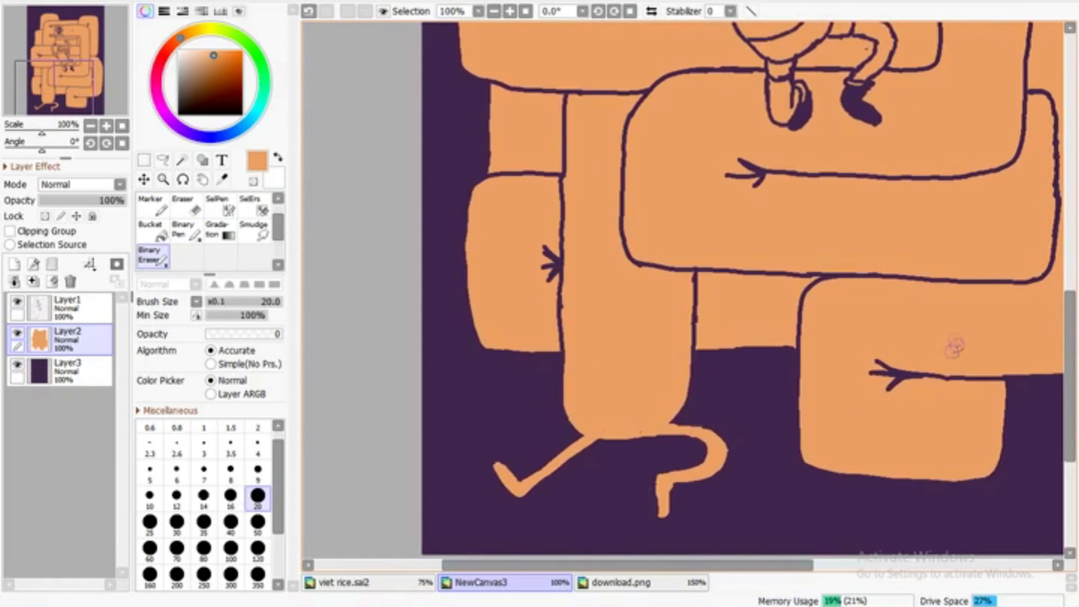
left_click_drag(1070, 354, 1070, 194)
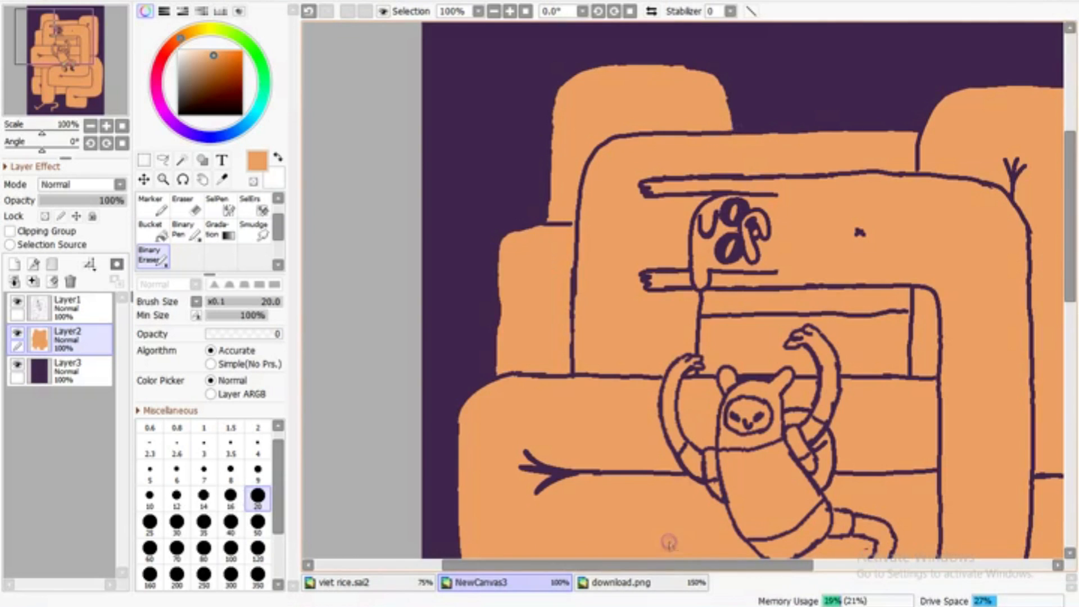
left_click_drag(668, 565, 772, 565)
left_click(525, 11)
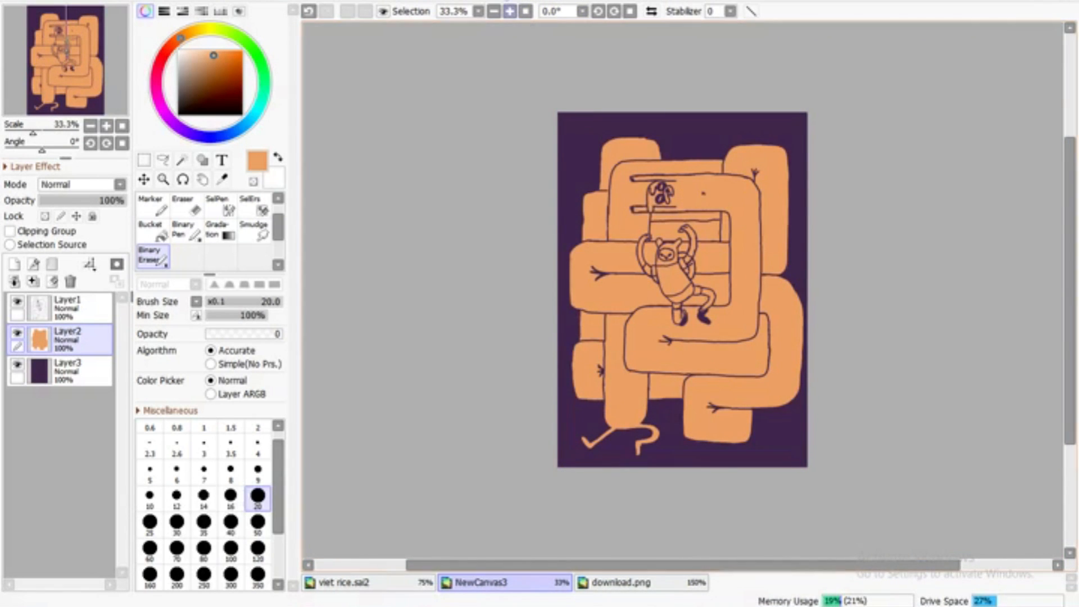
left_click(510, 11)
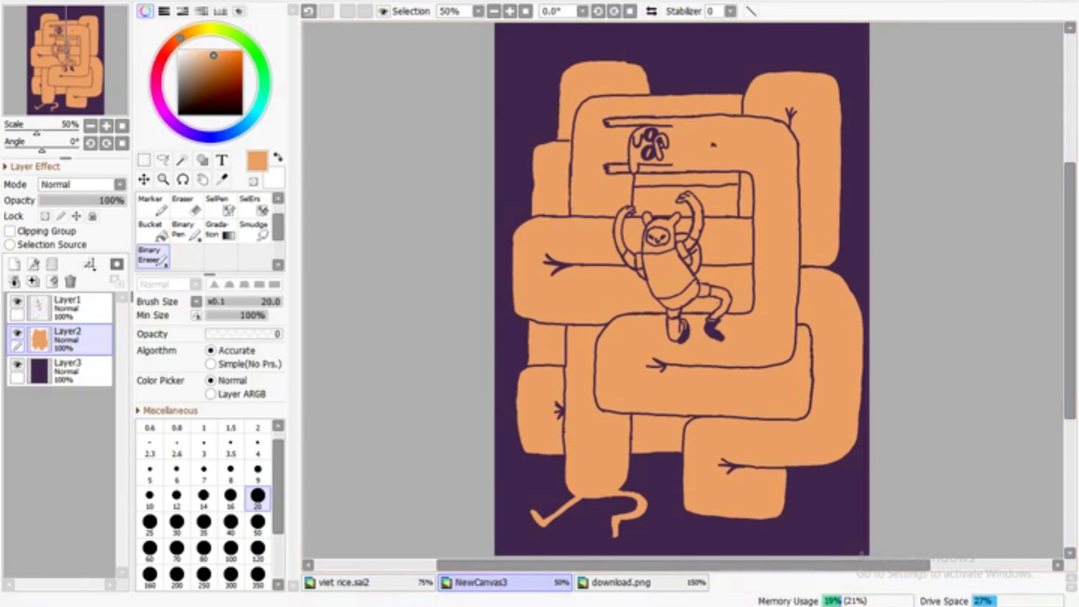
left_click(510, 11)
left_click(509, 11)
left_click(509, 11)
left_click(222, 179)
left_click(497, 181)
left_click(186, 230)
left_click_drag(1069, 294, 1069, 195)
left_click_drag(686, 565, 624, 565)
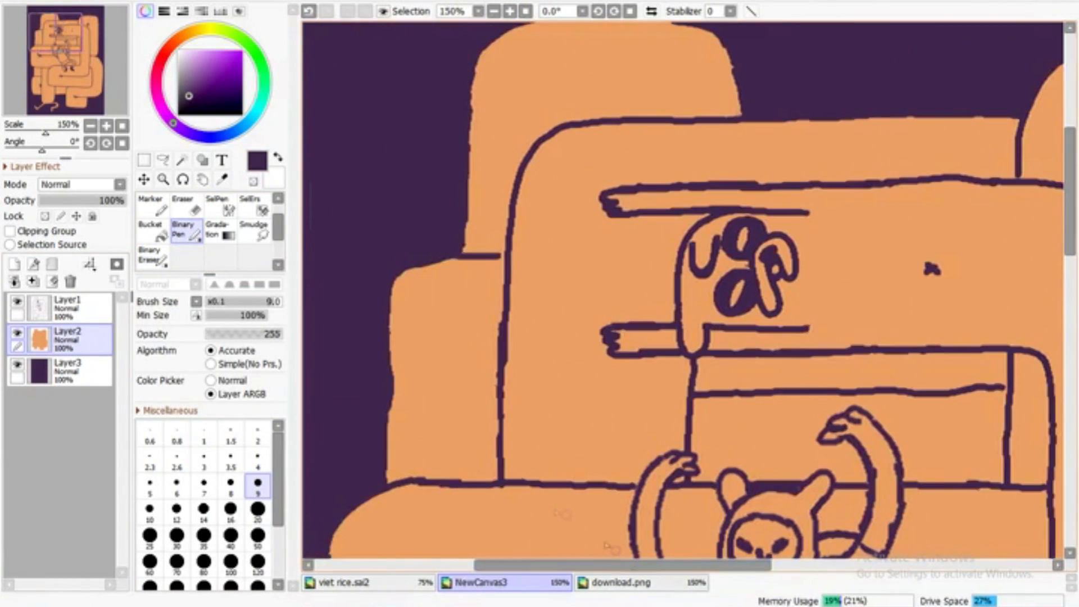
left_click(231, 432)
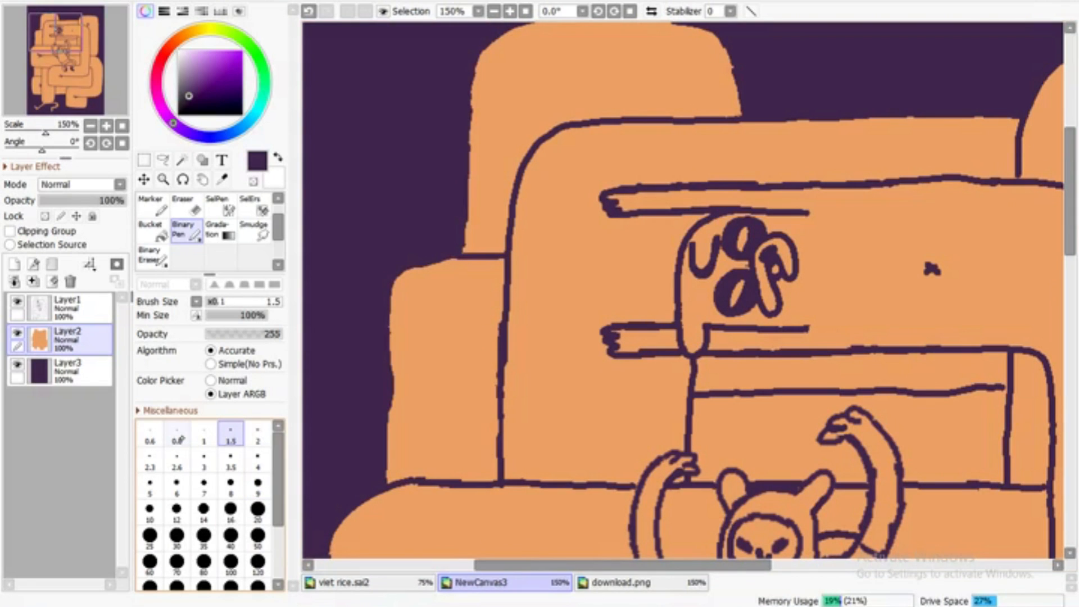
Lock the opacity of the orange colour layer, then pick up the creature's orange and shift it slightly towards yellow at brush size 8
left_click(45, 215)
left_click(222, 179)
left_click(487, 185)
left_click(186, 230)
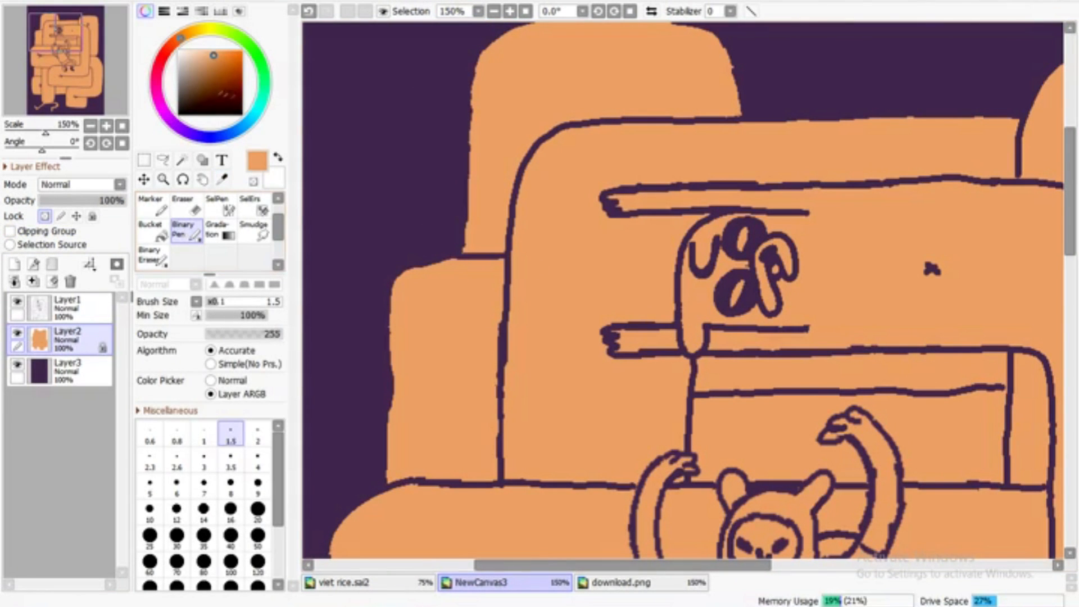
left_click_drag(182, 39, 186, 34)
left_click(212, 59)
left_click(230, 484)
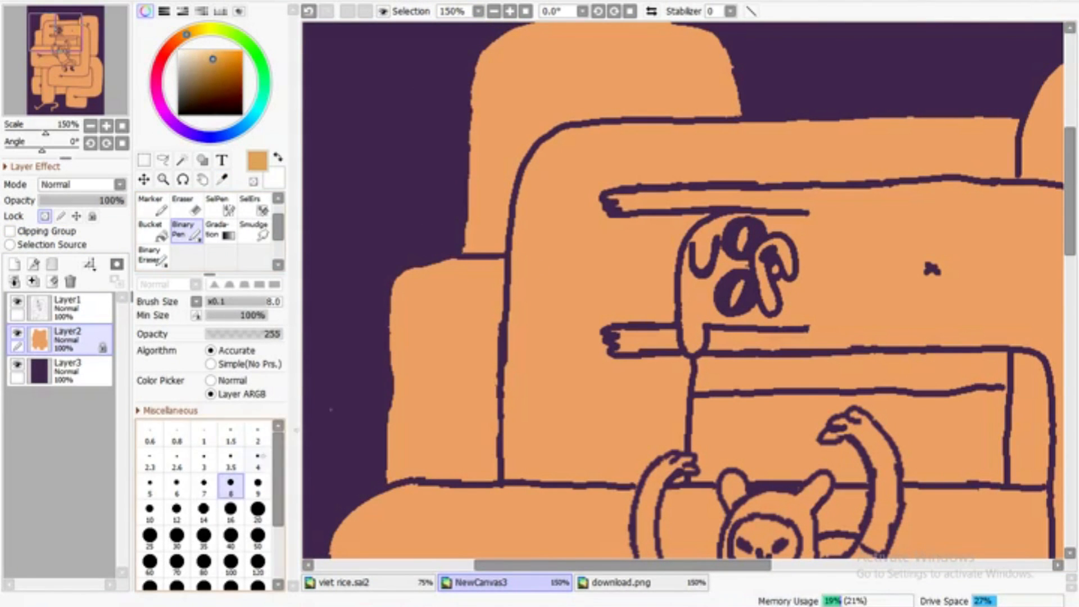
Try a yellower orange shading stroke on the lower coil at brush size 40 and undo it
scroll(474, 249, "down", 4)
left_click_drag(1070, 223, 1071, 200)
scroll(1070, 307, "up", 2)
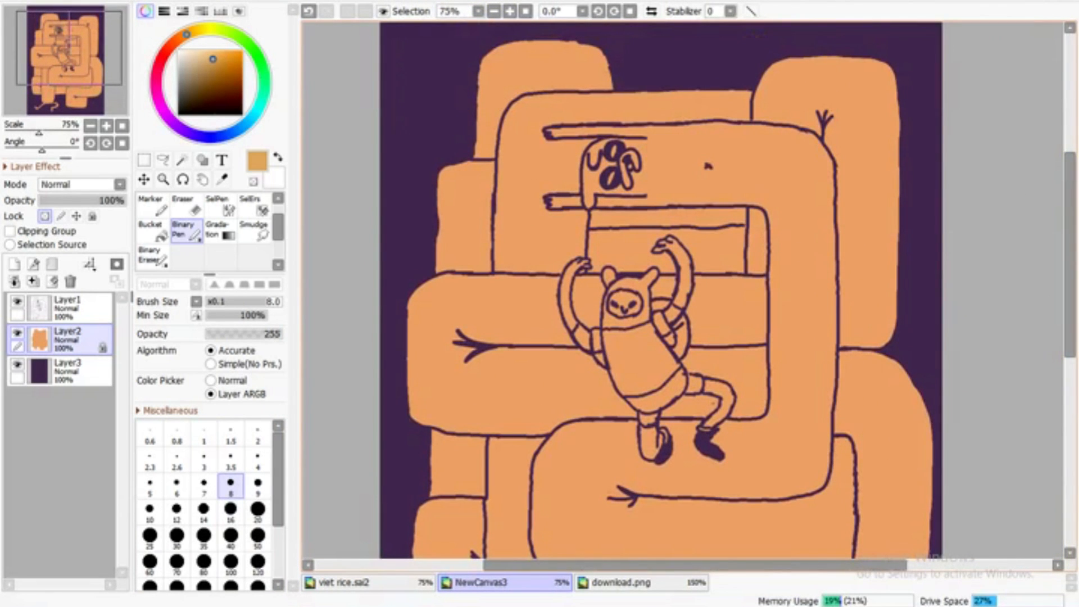
left_click_drag(1066, 282, 1066, 382)
left_click(230, 538)
left_click_drag(762, 397, 723, 402)
left_click(308, 11)
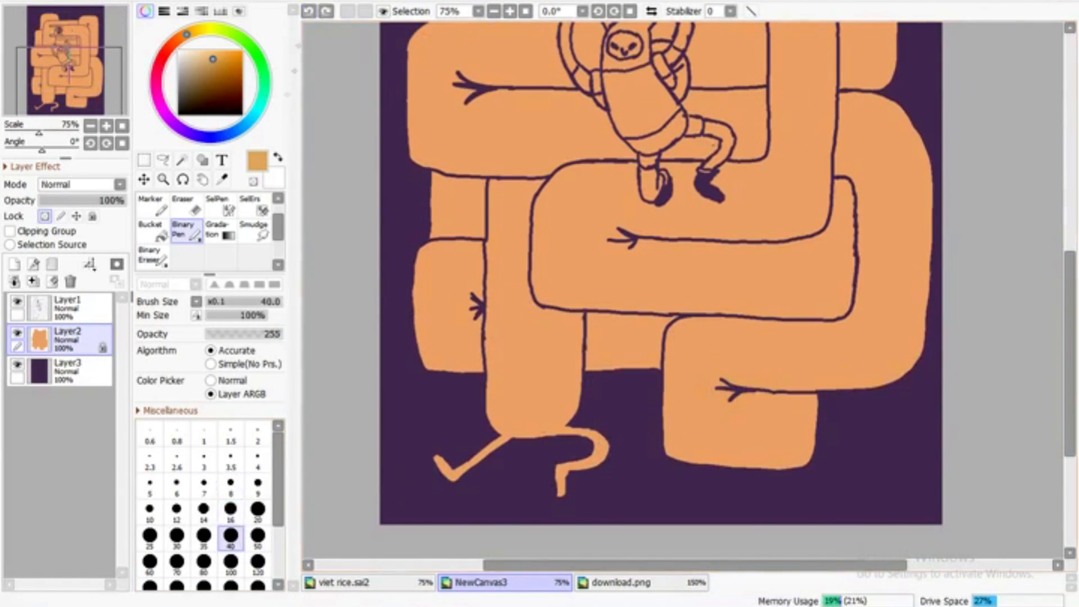
Try a darker ochre of H 34, S 56, V 81 as a test patch on the lower right coil
left_click(163, 11)
left_click(163, 11)
left_click(183, 12)
left_click_drag(247, 194, 240, 194)
left_click_drag(681, 399, 719, 415)
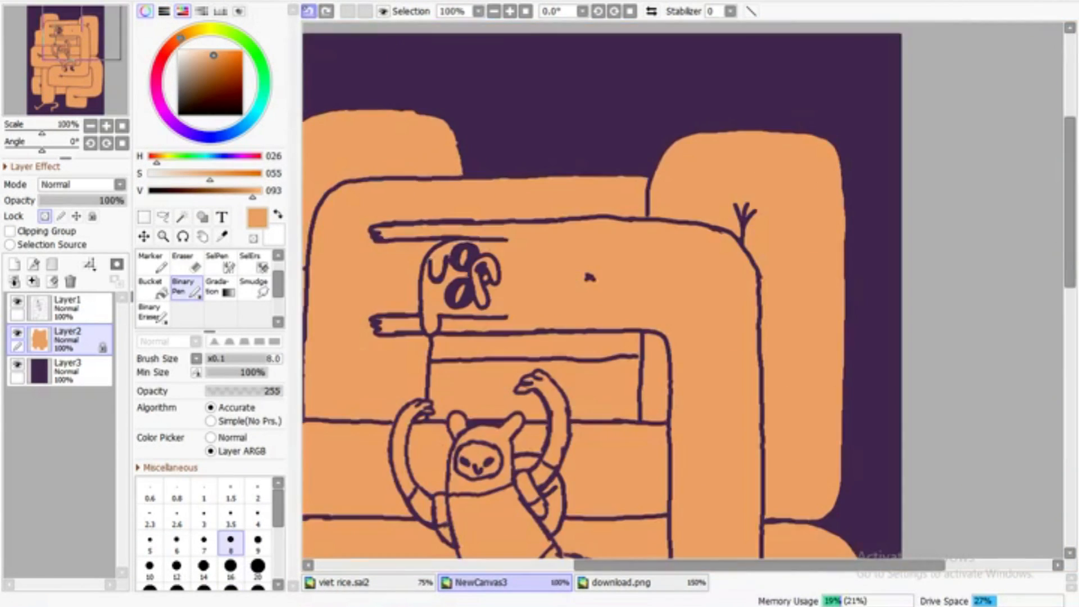
Check the reference picture, choose a pale cream of H 26, S 17, V 99, and fill the ovals in both of the creature's eyes
left_click(623, 582)
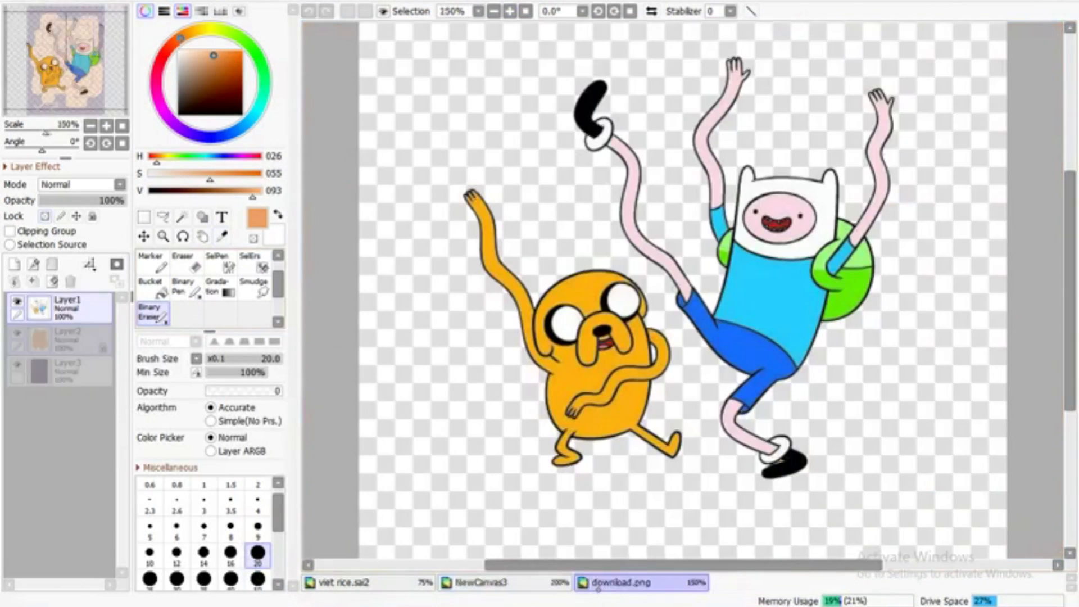
left_click(482, 583)
left_click_drag(207, 100, 190, 52)
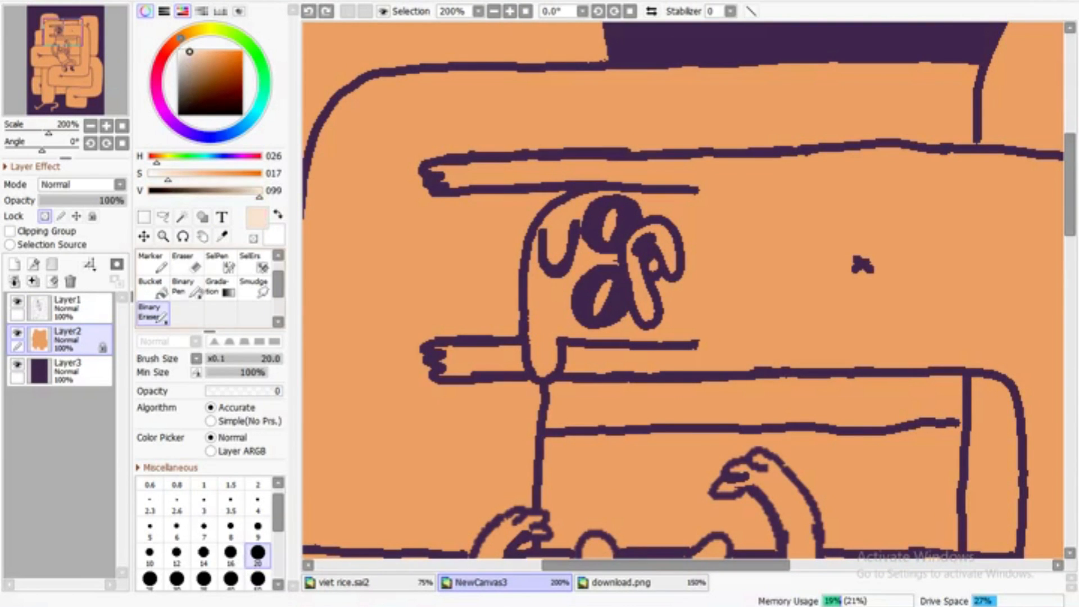
left_click(184, 287)
scroll(552, 282, "up", 2)
left_click_drag(536, 274, 510, 335)
left_click_drag(530, 188, 544, 138)
left_click(533, 227, "alt")
Thin the creature's U-shaped ear outline on the line art layer with the Binary Eraser at size 3.5
left_click(70, 308)
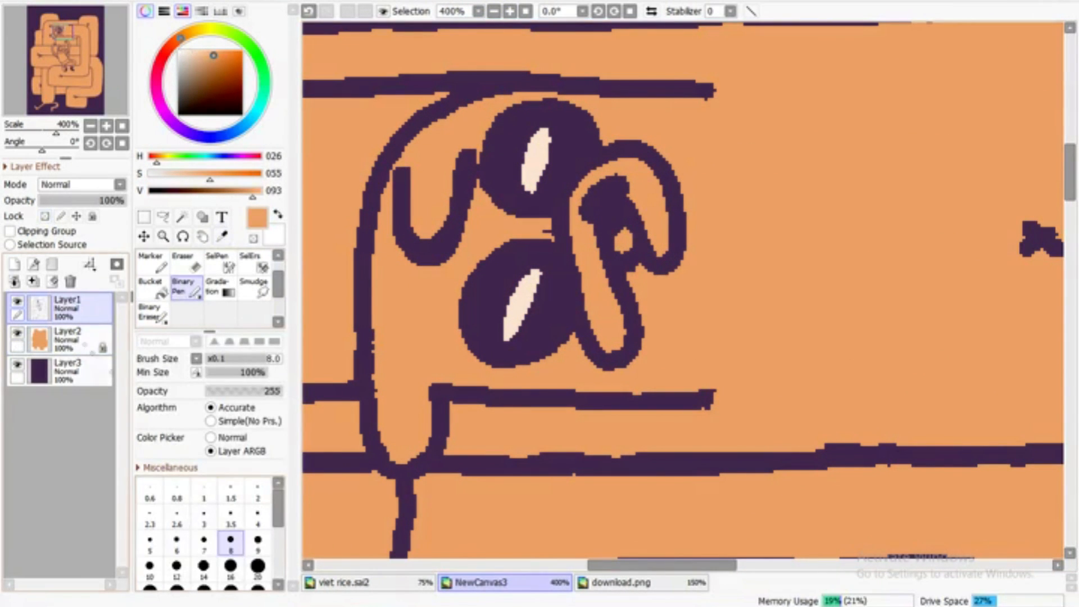
left_click(152, 313)
left_click(231, 500)
mouse_move(415, 169)
left_mouse_down()
mouse_move(418, 242)
mouse_move(463, 152)
left_mouse_up()
left_click_drag(423, 241, 410, 228)
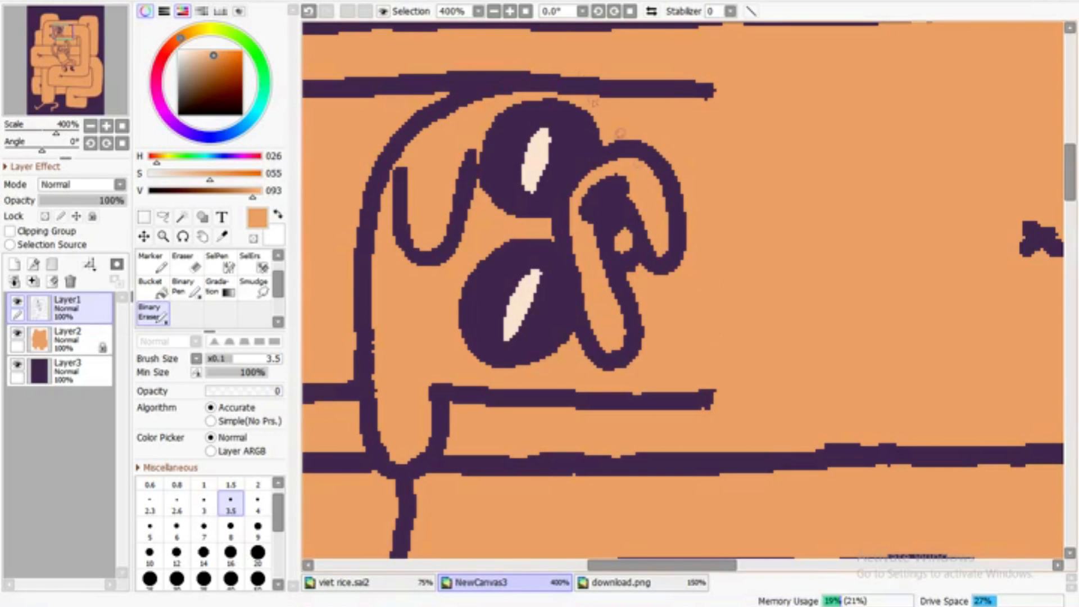
Pick up the hooded character's pale pink skin from download.png and add a new layer above the line art in NewCanvas3
scroll(683, 289, "down", 5)
scroll(682, 289, "up", 2)
left_click(641, 583)
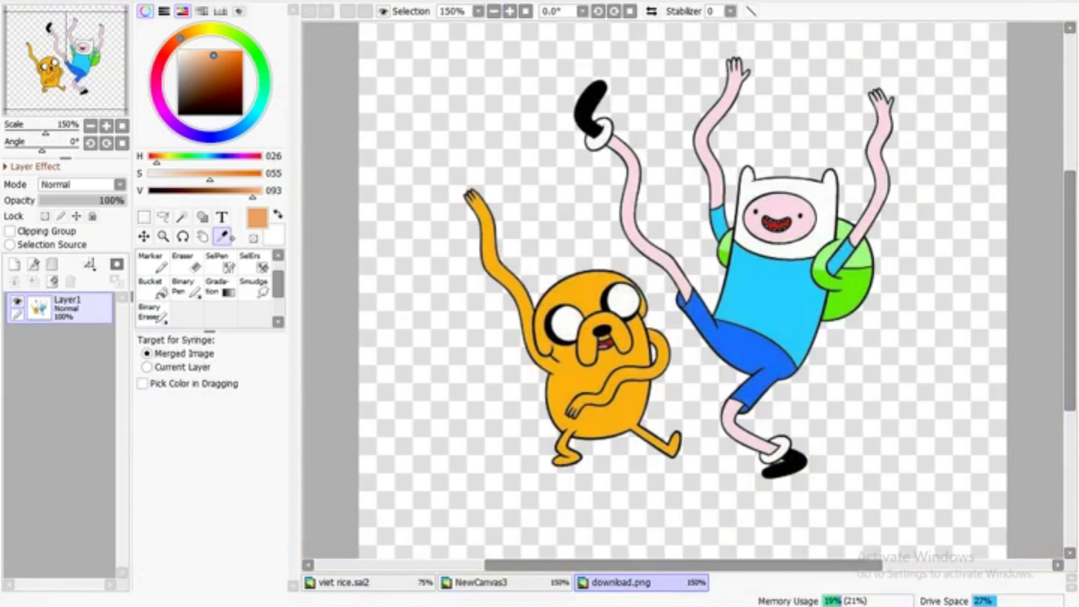
left_click(786, 205, "alt")
left_click(481, 583)
left_click(186, 289)
left_click_drag(636, 455, 662, 448)
key("ctrl+z")
left_click(15, 265)
Paint the hooded figure's face pale pink at brush size 3.5, leaving the eyes and mouth dark
scroll(1029, 246, "down", 5)
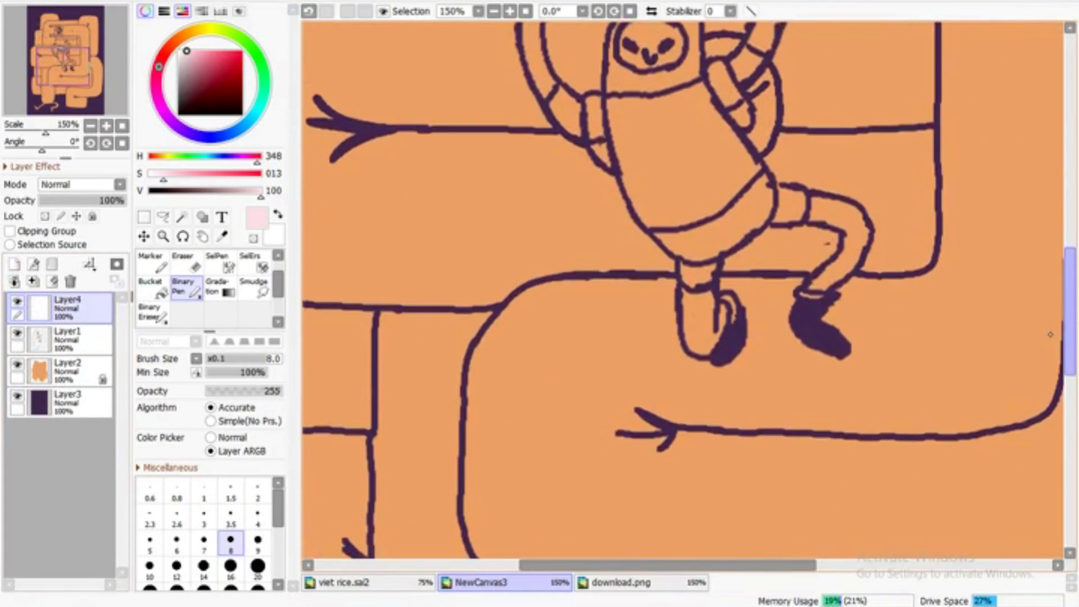
left_click_drag(1048, 340, 1049, 296)
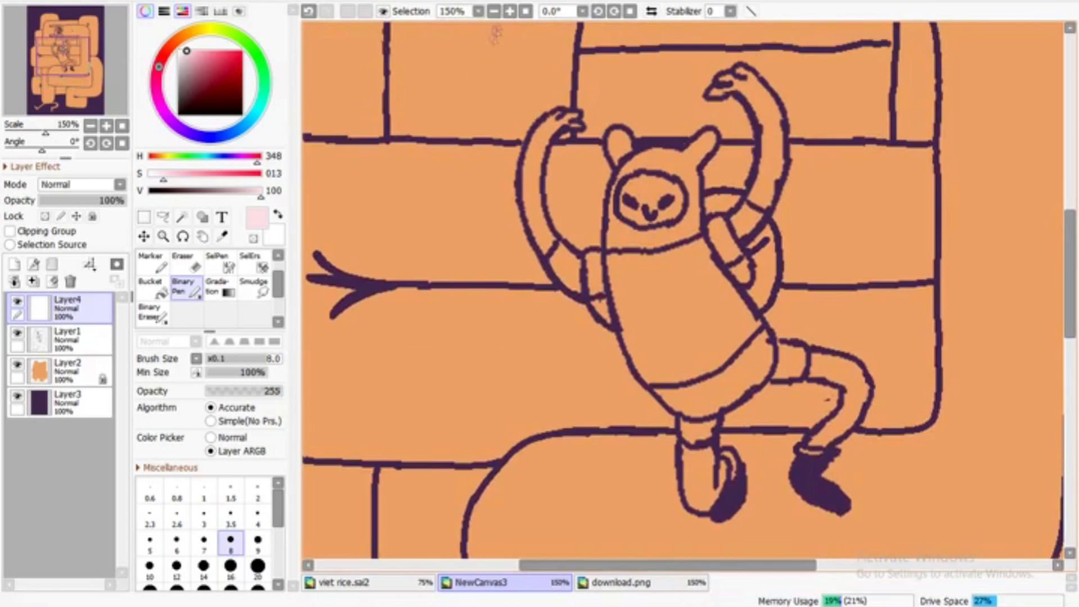
left_click(510, 11)
left_click(509, 12)
left_click(231, 516)
mouse_move(590, 153)
left_mouse_down()
mouse_move(624, 159)
mouse_move(682, 114)
mouse_move(615, 57)
mouse_move(578, 79)
left_mouse_up()
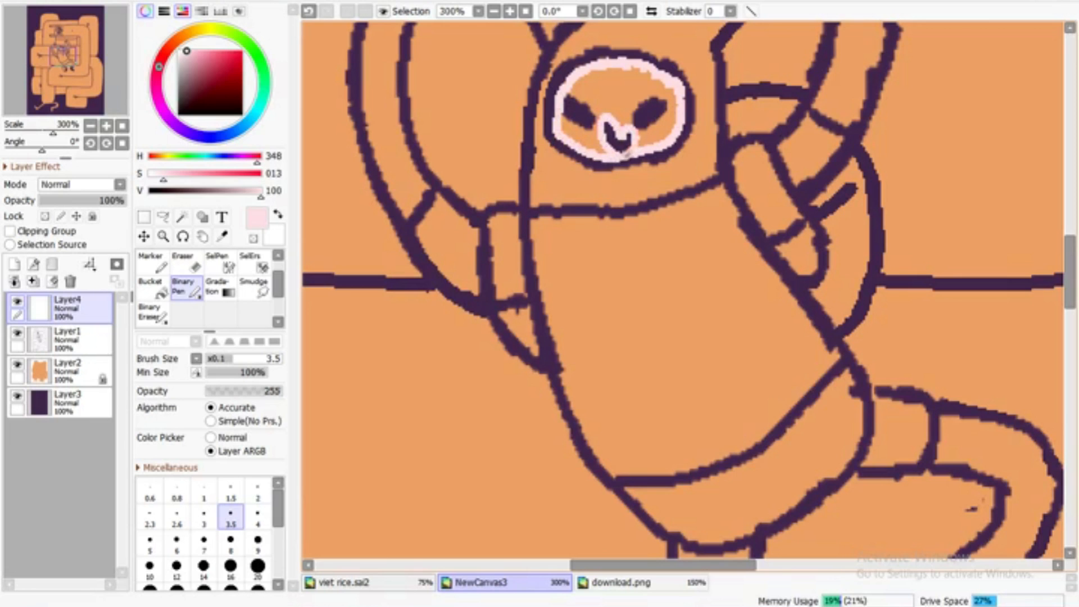
left_click_drag(638, 135, 667, 101)
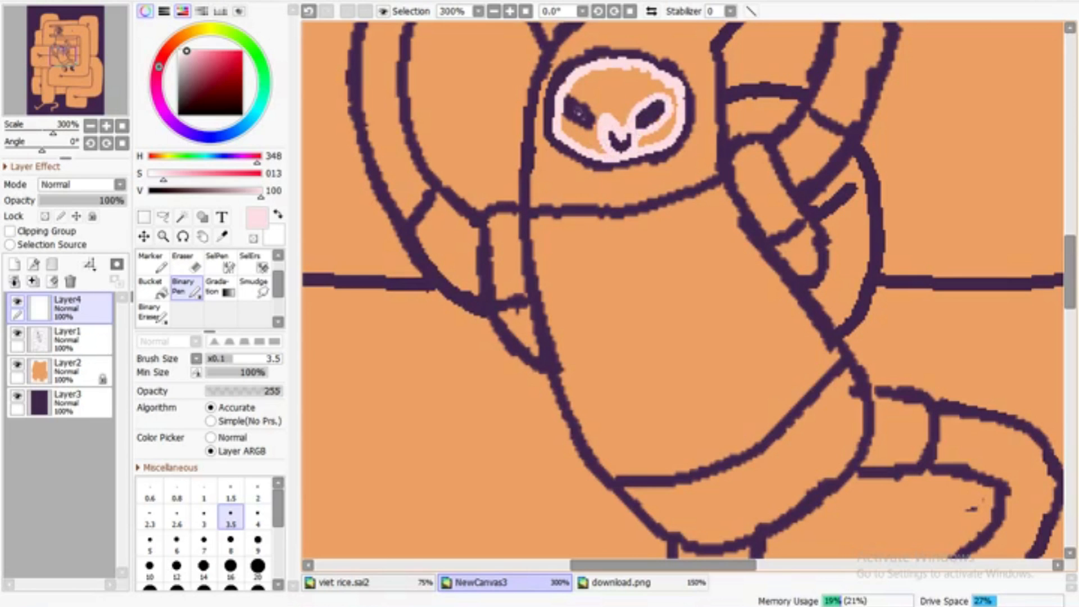
mouse_move(599, 125)
left_mouse_down()
mouse_move(590, 84)
mouse_move(640, 109)
mouse_move(634, 101)
mouse_move(643, 141)
left_mouse_up()
Paint the hand and edges of the figure's right-hand raised arm pink and bucket-fill the inside
left_click_drag(1071, 249, 1074, 218)
mouse_move(810, 326)
left_mouse_down()
mouse_move(856, 353)
mouse_move(878, 287)
mouse_move(880, 168)
mouse_move(831, 98)
mouse_move(793, 76)
mouse_move(818, 94)
mouse_move(781, 89)
mouse_move(772, 104)
mouse_move(782, 113)
mouse_move(745, 117)
mouse_move(768, 120)
mouse_move(767, 97)
mouse_move(812, 103)
mouse_move(795, 81)
mouse_move(783, 112)
mouse_move(827, 166)
mouse_move(835, 238)
mouse_move(813, 325)
left_mouse_up()
left_click(156, 313)
left_click(160, 290)
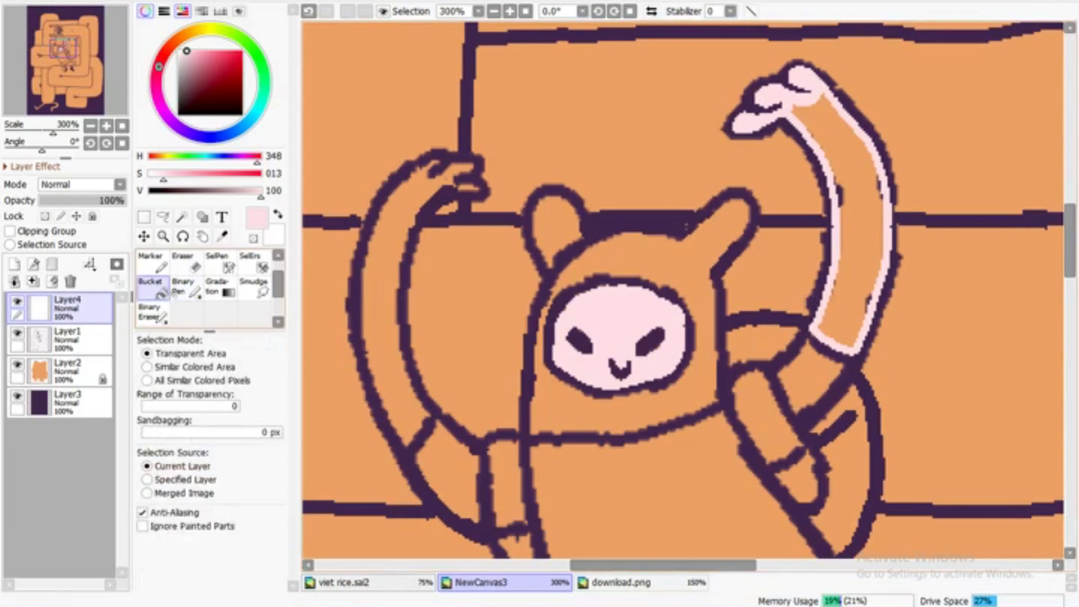
left_click(855, 236)
Trace the inside of the figure's left-hand raised arm and hand in pink, then bucket-fill the remaining area
left_click(185, 289)
left_click_drag(662, 565, 627, 566)
mouse_move(574, 415)
left_mouse_down()
mouse_move(541, 443)
mouse_move(527, 394)
left_mouse_up()
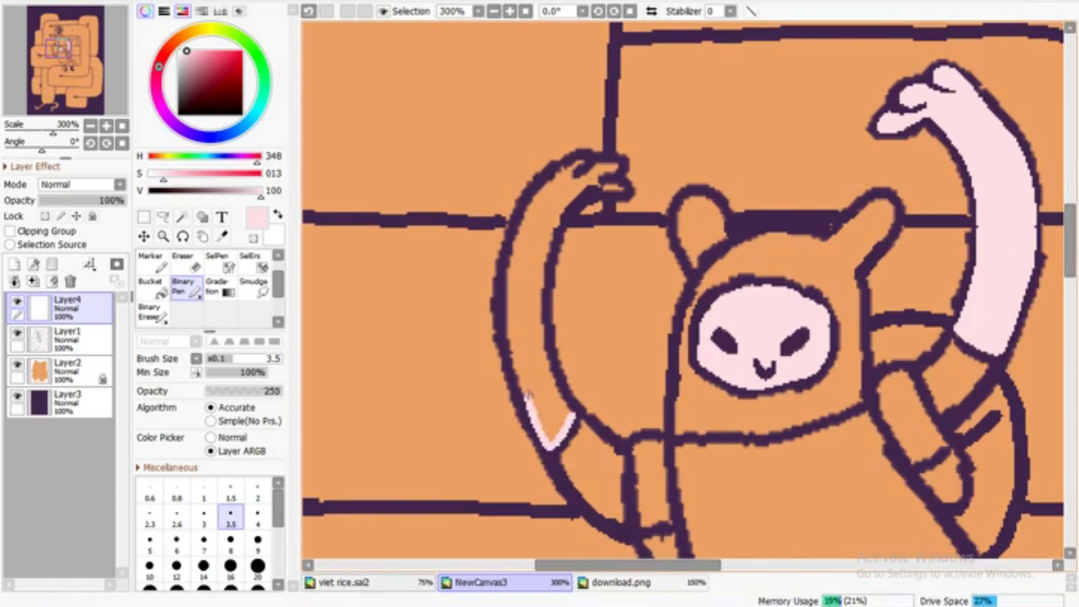
mouse_move(513, 346)
left_mouse_down()
mouse_move(508, 280)
mouse_move(526, 221)
mouse_move(582, 162)
left_mouse_up()
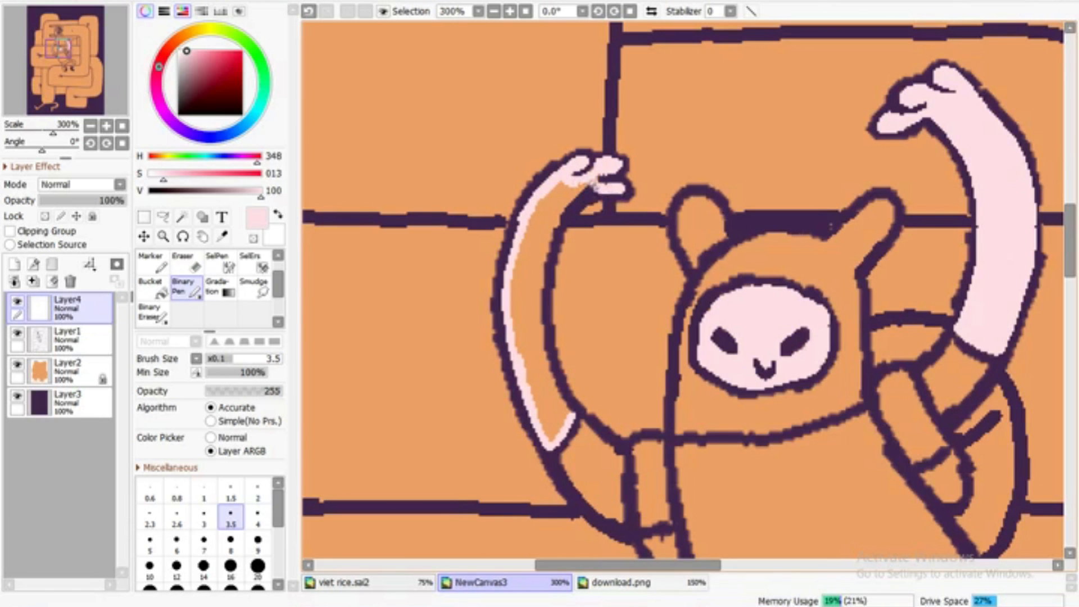
mouse_move(584, 194)
left_mouse_down()
mouse_move(545, 259)
mouse_move(542, 333)
mouse_move(574, 413)
left_mouse_up()
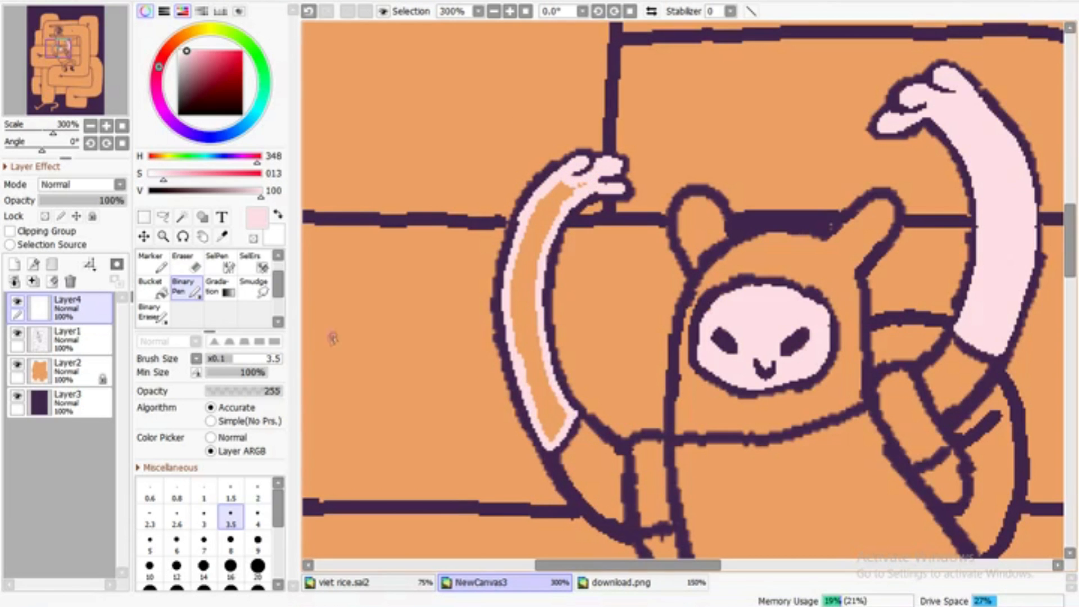
left_click(153, 288)
left_click(525, 281)
Trace the inner edge of the figure's left-hand lower leg in pink and bucket-fill the enclosed area
left_click(187, 287)
scroll(599, 33, "down", 3)
scroll(682, 289, "up", 2)
left_click_drag(747, 494, 744, 135)
left_click_drag(871, 396, 697, 410)
scroll(695, 409, "up", 1)
mouse_move(616, 279)
left_mouse_down()
mouse_move(557, 369)
mouse_move(572, 400)
mouse_move(619, 398)
mouse_move(642, 363)
mouse_move(647, 324)
mouse_move(635, 313)
mouse_move(619, 367)
mouse_move(624, 284)
left_mouse_up()
key("g")
left_click(592, 337)
left_click(626, 271, "alt")
Touch up the left-hand leg's upper edge, pick up the skin pink again, and paint the bent right-hand leg
key("e")
key("b")
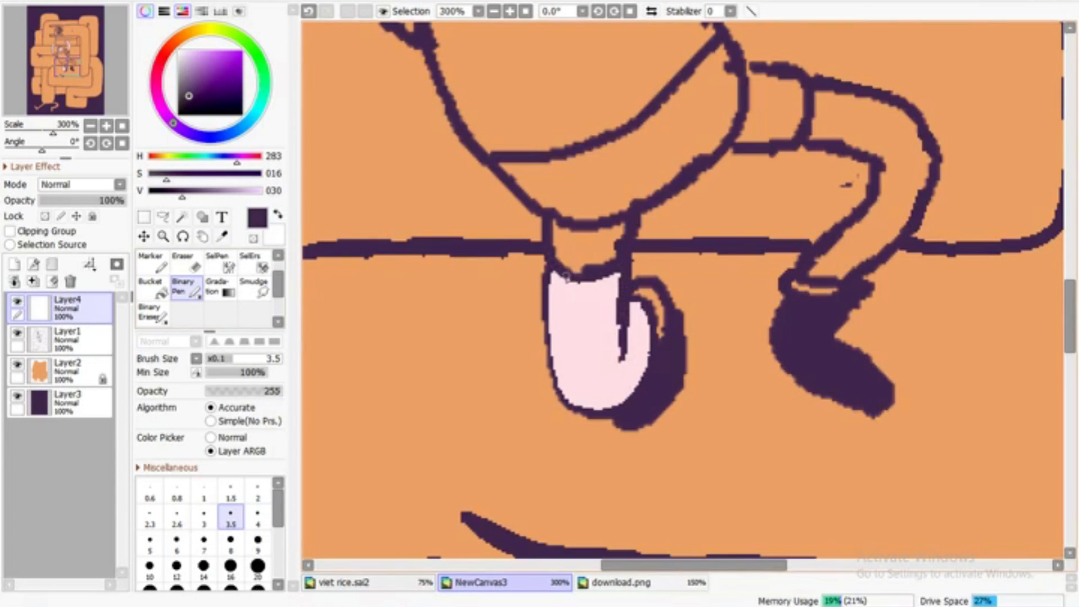
left_click(573, 287, "alt")
mouse_move(803, 275)
left_mouse_down()
mouse_move(843, 274)
mouse_move(886, 243)
mouse_move(924, 192)
mouse_move(873, 98)
mouse_move(815, 86)
mouse_move(809, 138)
mouse_move(857, 145)
mouse_move(882, 191)
mouse_move(812, 274)
mouse_move(883, 240)
mouse_move(836, 257)
mouse_move(896, 185)
mouse_move(868, 239)
mouse_move(896, 210)
mouse_move(874, 104)
mouse_move(828, 98)
mouse_move(829, 133)
mouse_move(879, 152)
left_mouse_up()
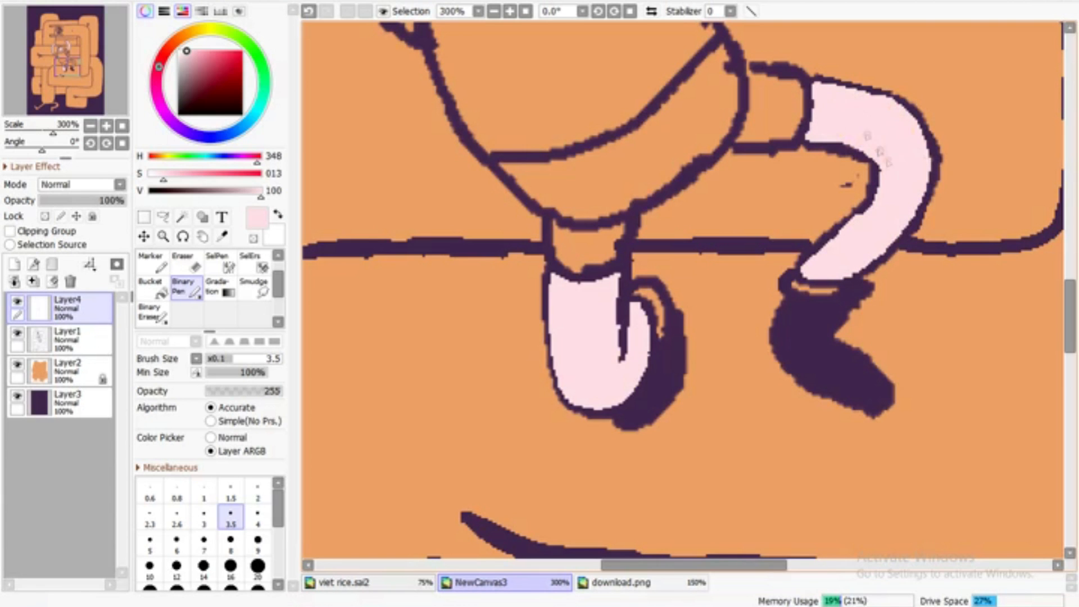
Pick up the dark purple and return to the line art layer to clean up the outline around the bent leg at size 3.5
left_click(786, 147, "alt")
key("e")
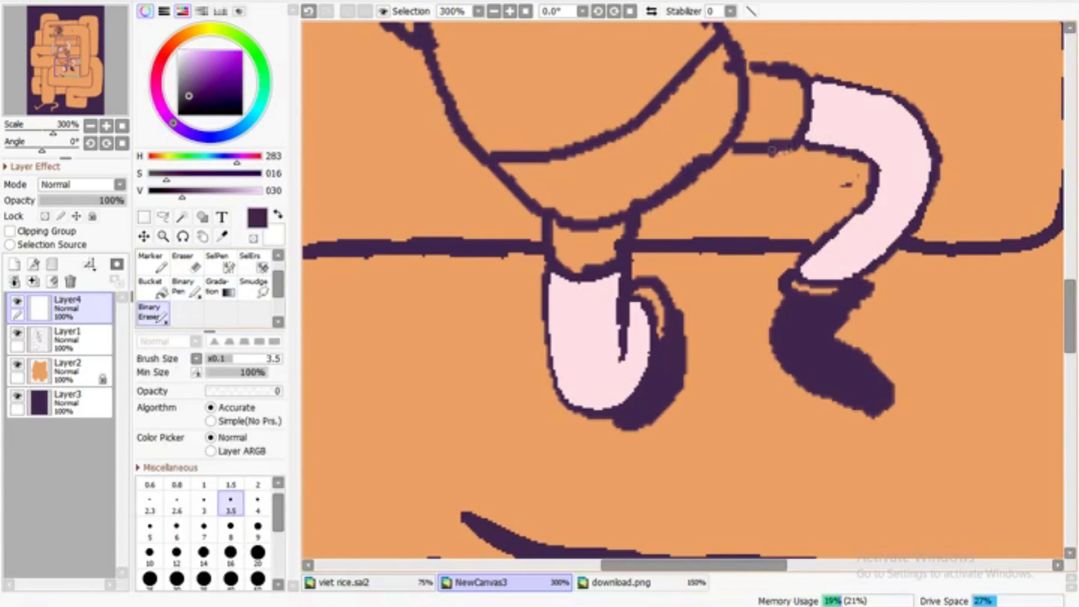
left_click(84, 340)
left_click(185, 288)
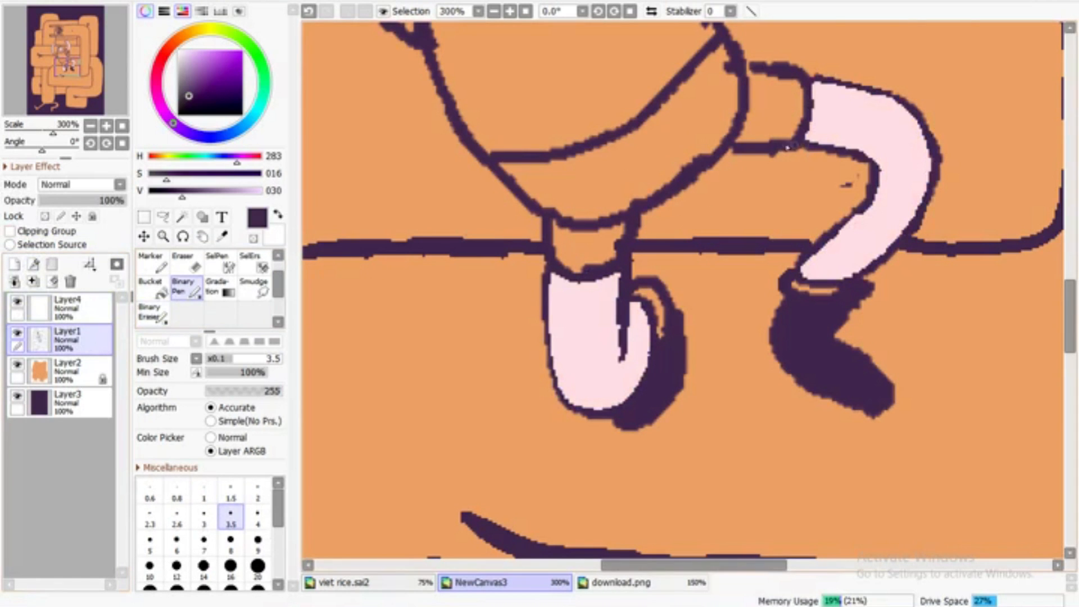
key("e")
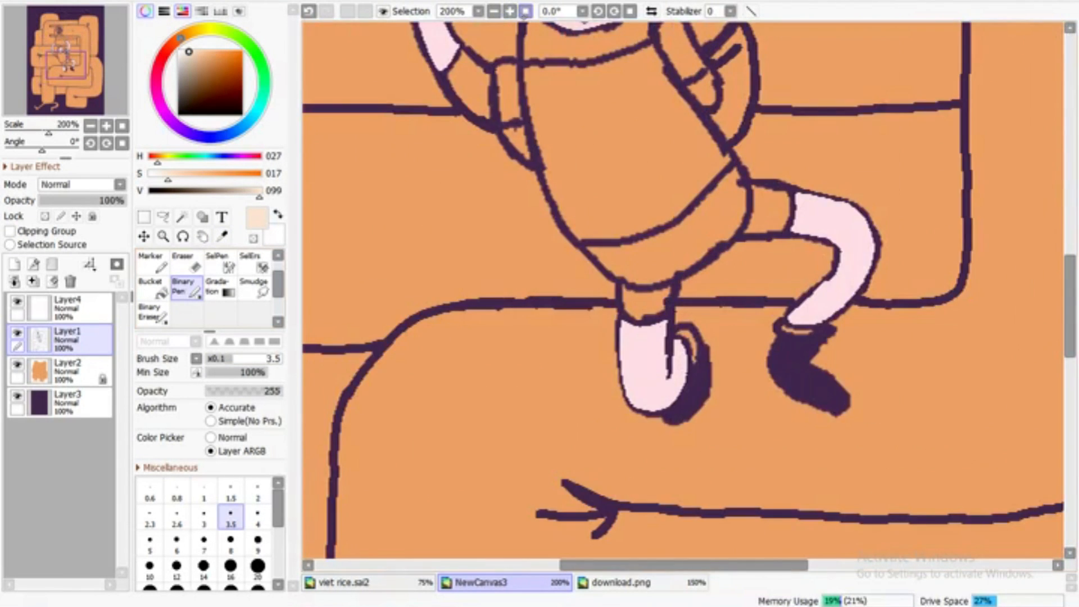
Paint the cream sock cuffs on both of the figure's feet with the size 3.5 binary pen
left_click(524, 11)
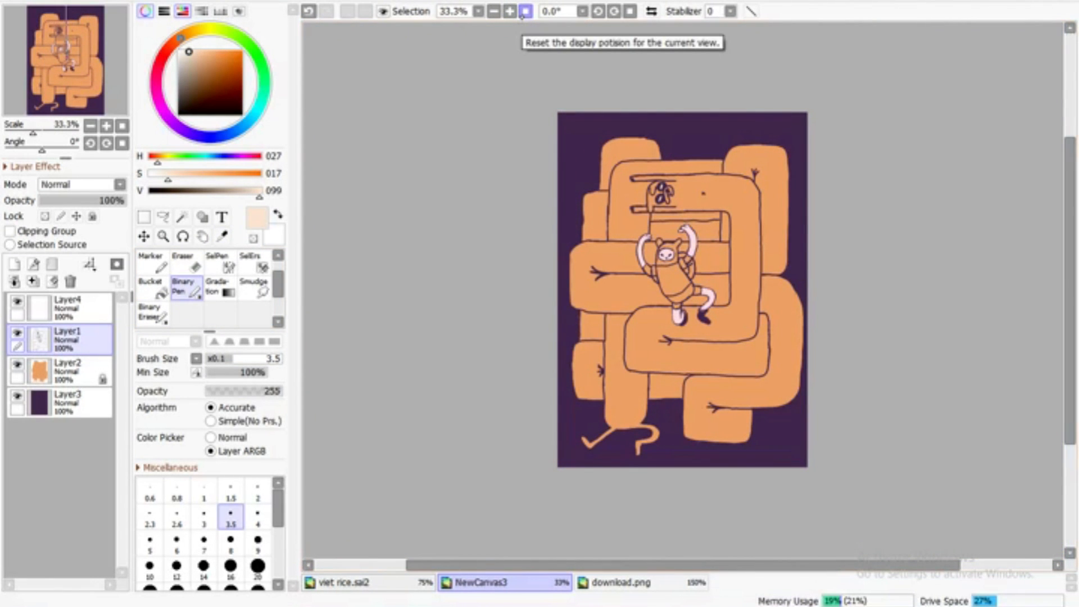
left_click(509, 12)
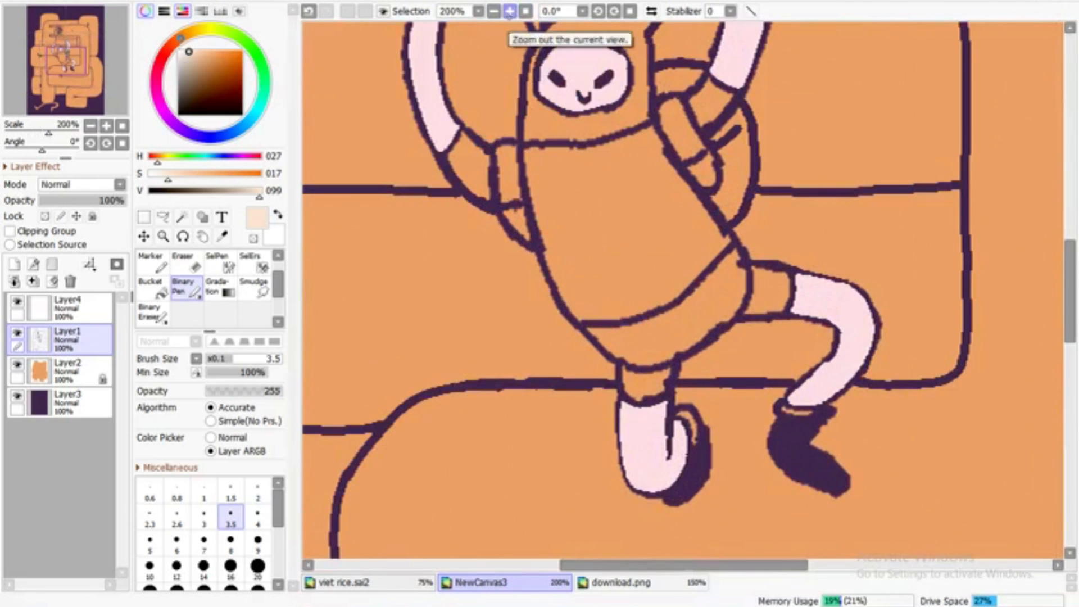
scroll(451, 131, "up", 1)
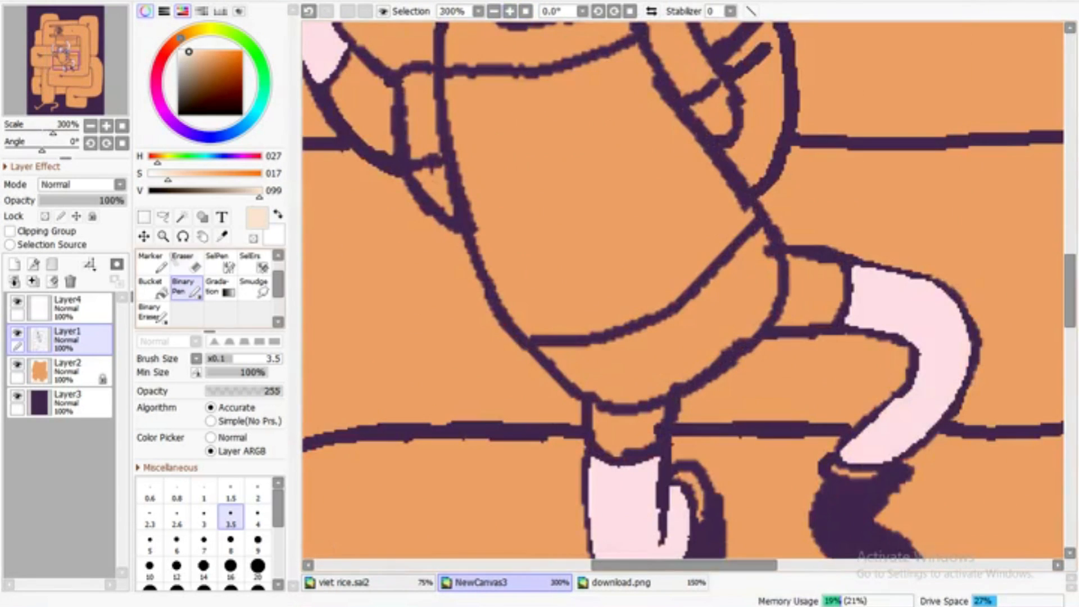
left_click_drag(1070, 290, 1069, 332)
left_click(164, 174)
scroll(682, 221, "up", 1)
mouse_move(673, 120)
left_mouse_down()
mouse_move(705, 137)
mouse_move(708, 183)
left_mouse_up()
left_click_drag(878, 117, 958, 124)
scroll(809, 99, "down", 2)
scroll(809, 99, "up", 2)
Sample the blue of the character's shorts in download.png and return to the NewCanvas3 drawing
left_click(621, 583)
left_click(223, 236)
left_click(741, 347)
left_click(186, 288)
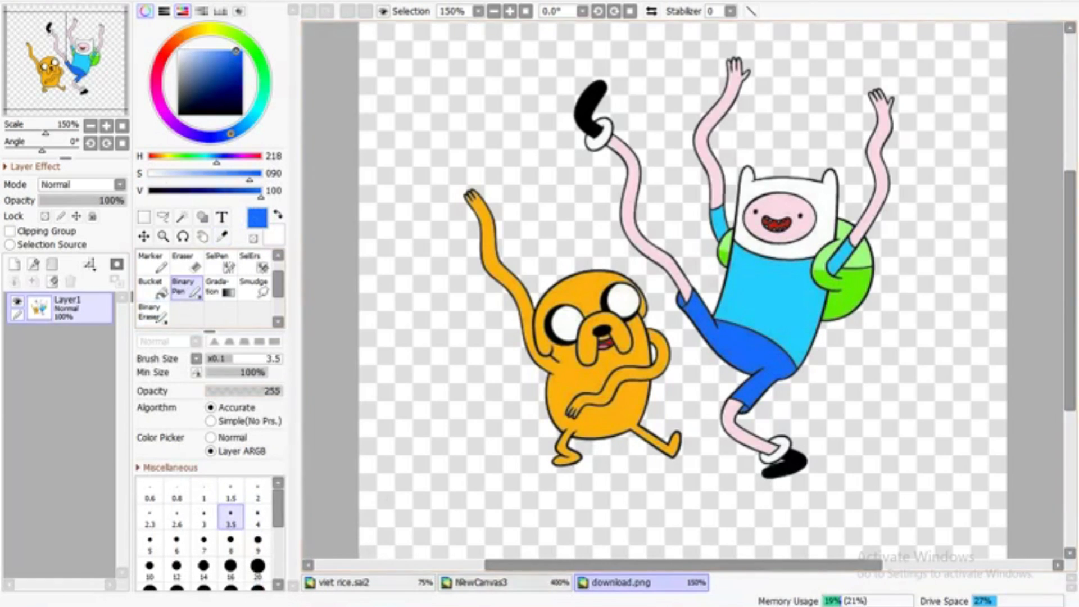
left_click(480, 582)
scroll(539, 388, "up", 1)
left_click_drag(538, 384, 602, 408)
left_click(310, 13)
left_click_drag(230, 55, 218, 55)
left_click_drag(541, 385, 592, 408)
left_click(310, 12)
left_click(310, 11)
Mute the blue to saturation 46 and value 84, paint the left-hand shorts leg, and trace inside the rest of the shorts
left_click(211, 60)
left_click(208, 61)
mouse_move(533, 383)
left_mouse_down()
mouse_move(587, 409)
mouse_move(650, 338)
mouse_move(537, 336)
mouse_move(547, 393)
mouse_move(646, 360)
mouse_move(550, 379)
left_mouse_up()
mouse_move(447, 238)
left_mouse_down()
mouse_move(562, 326)
mouse_move(596, 327)
mouse_move(753, 248)
mouse_move(812, 187)
mouse_move(924, 192)
mouse_move(870, 76)
mouse_move(820, 36)
mouse_move(635, 195)
mouse_move(486, 235)
mouse_move(448, 232)
left_mouse_up()
left_click(153, 314)
left_click(186, 288)
left_click(568, 200, "alt")
mouse_move(561, 207)
left_mouse_down()
mouse_move(719, 119)
mouse_move(772, 65)
left_mouse_up()
left_click(493, 11)
left_click(674, 202, "alt")
left_click(153, 314)
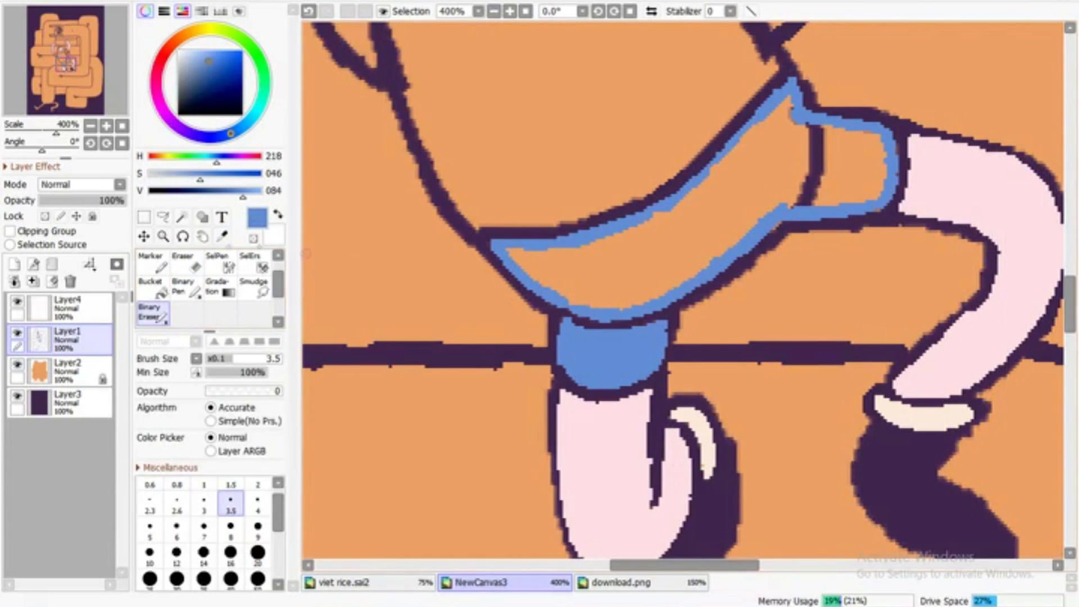
Bucket-fill the traced shorts with blue and paint over the line dividing them from the bent leg
left_click(152, 288)
left_click(674, 236)
left_click(851, 166)
left_click(186, 287)
left_click_drag(800, 205, 818, 131)
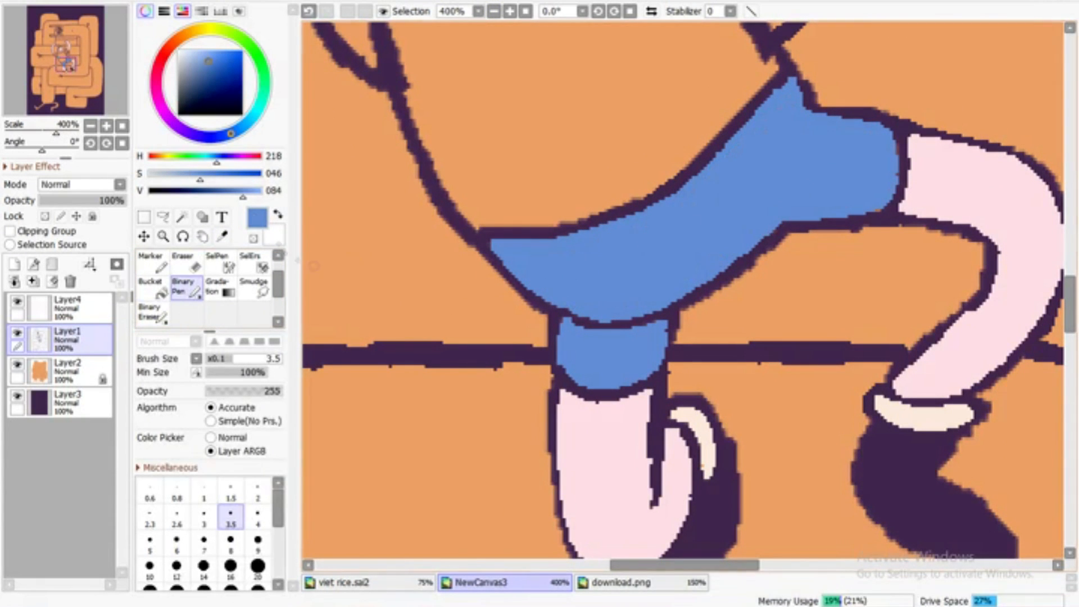
Pick up the dark purple and restore the outline between the shorts and the left-hand shorts leg
left_click(553, 316, "alt")
left_click_drag(557, 313, 611, 324)
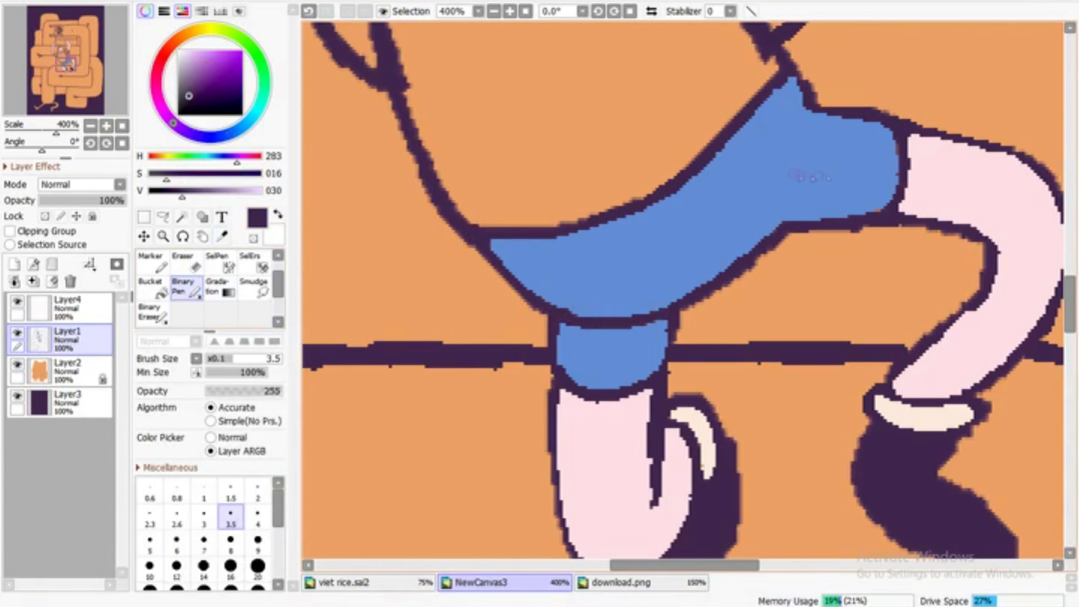
left_click(493, 12)
left_click(493, 11)
left_click(493, 11)
left_click(493, 11)
left_click(493, 11)
Sample the light blue shirt in download.png, return to NewCanvas3, and soften the colour and shift its hue
left_click(621, 583)
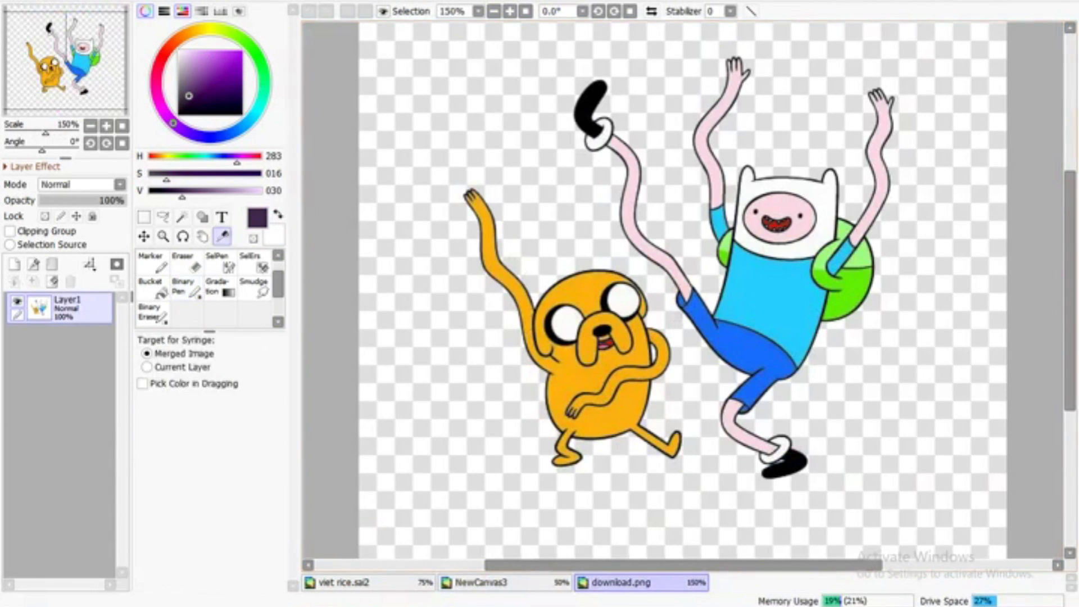
left_click(770, 269, "alt")
left_click(481, 582)
scroll(587, 191, "up", 4)
left_click(199, 58)
left_click_drag(250, 121, 243, 128)
Test the shirt colour with trial strokes, undoing each one, and adjust it to hue 190, saturation 22, value 77
left_click_drag(568, 196, 584, 200)
key("ctrl+z")
left_click_drag(197, 59, 195, 68)
mouse_move(588, 207)
left_mouse_down()
mouse_move(607, 220)
mouse_move(623, 206)
mouse_move(600, 208)
left_mouse_up()
key("ctrl+z")
left_click(196, 62)
key("ctrl+z")
left_click(253, 118)
key("ctrl+z")
left_click_drag(196, 62, 193, 66)
left_click_drag(565, 162, 568, 190)
key("ctrl+z")
On Layer4, trace the inside of the shirt with the muted blue at brush size 9 and bucket-fill it
left_click(73, 308)
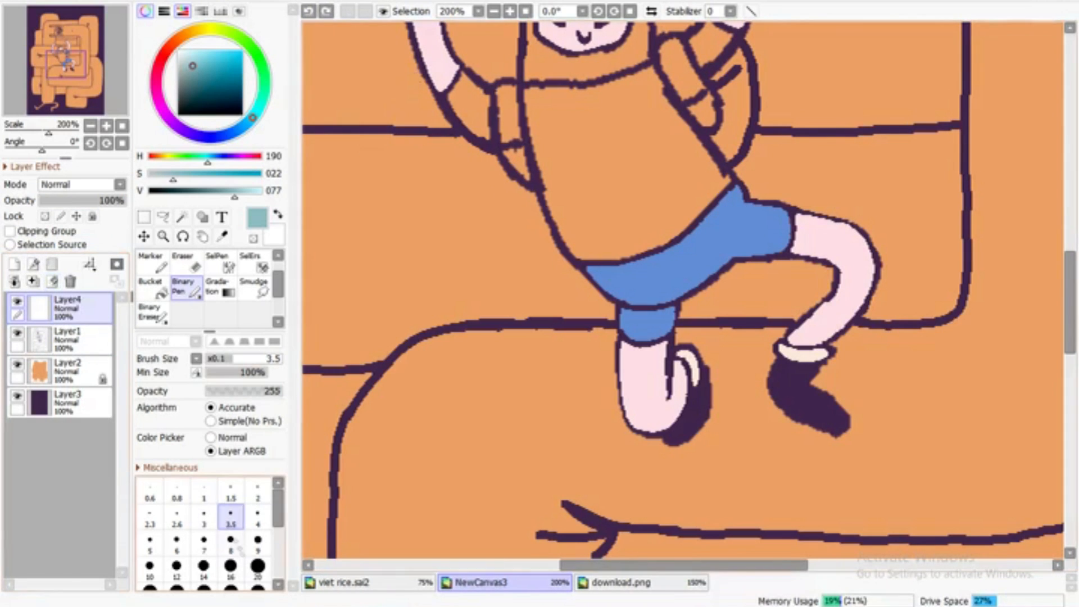
left_click(257, 540)
left_click_drag(553, 115, 560, 157)
left_click_drag(532, 119, 576, 252)
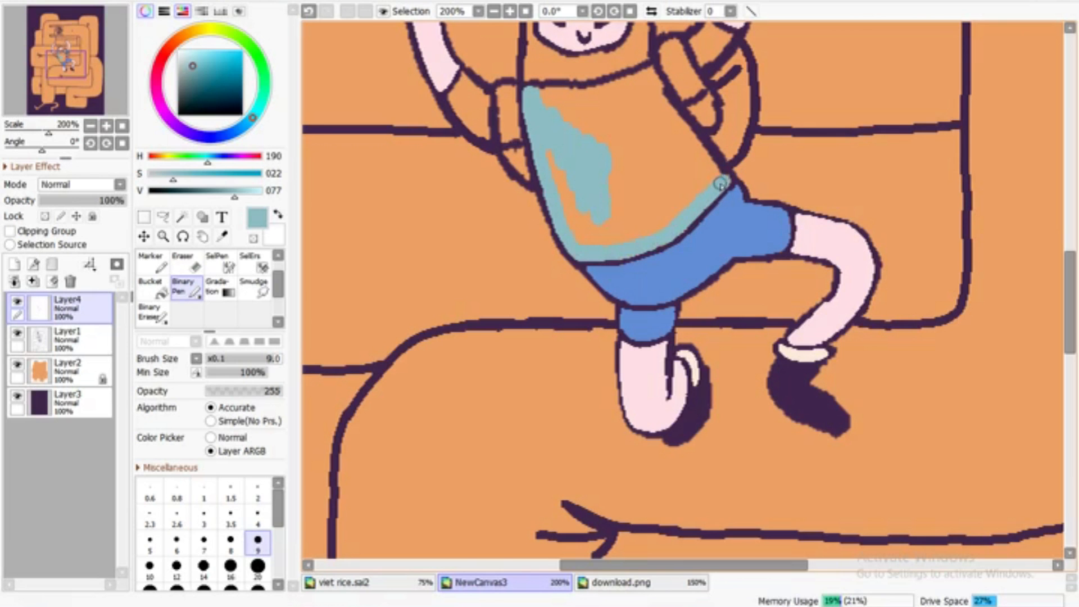
left_click_drag(699, 145, 656, 84)
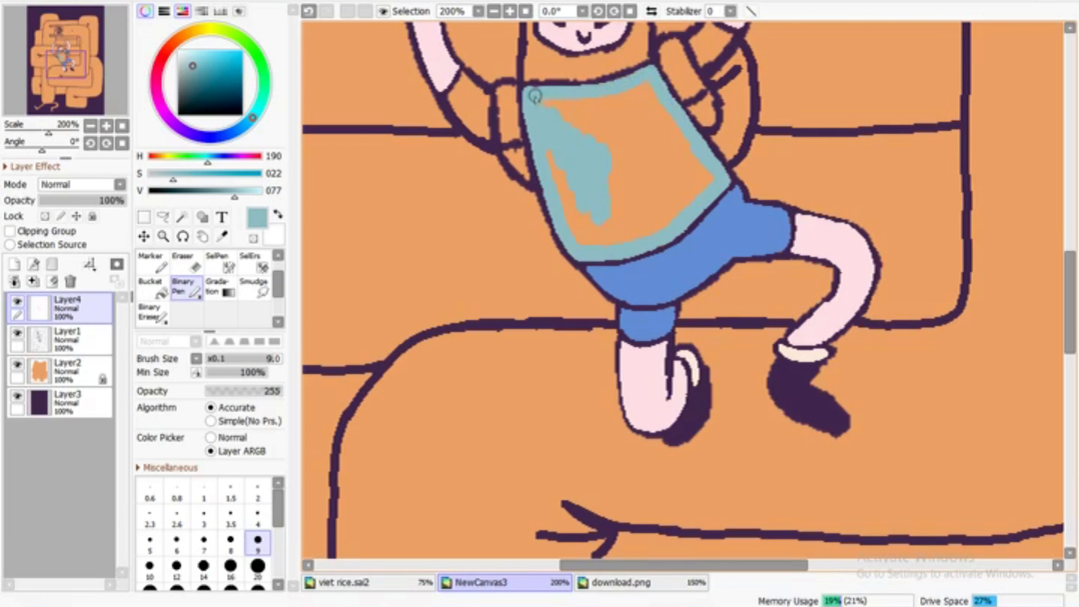
left_click(153, 287)
left_click(631, 197)
left_click(494, 11)
left_click(494, 11)
left_click(510, 11)
left_click(509, 12)
Brighten the shirt blue to value 84, lock Layer4's opacity, and repaint the shirt at brush size 50
left_click(663, 586)
left_click(495, 583)
left_click(222, 237)
left_click(247, 193)
left_click(181, 287)
left_click(258, 586)
left_click(45, 216)
mouse_move(595, 171)
left_mouse_down()
mouse_move(651, 204)
mouse_move(570, 183)
left_mouse_up()
Pick up the skin pink and repaint the face with it
left_click(222, 237)
left_click(606, 93)
left_click(181, 287)
left_click_drag(596, 105, 622, 103)
Pick up the shirt blue again and paint both sleeves at brush size 3.5
left_click(493, 11)
left_click(493, 11)
left_click(510, 11)
left_click(509, 11)
left_click_drag(1069, 306, 1069, 247)
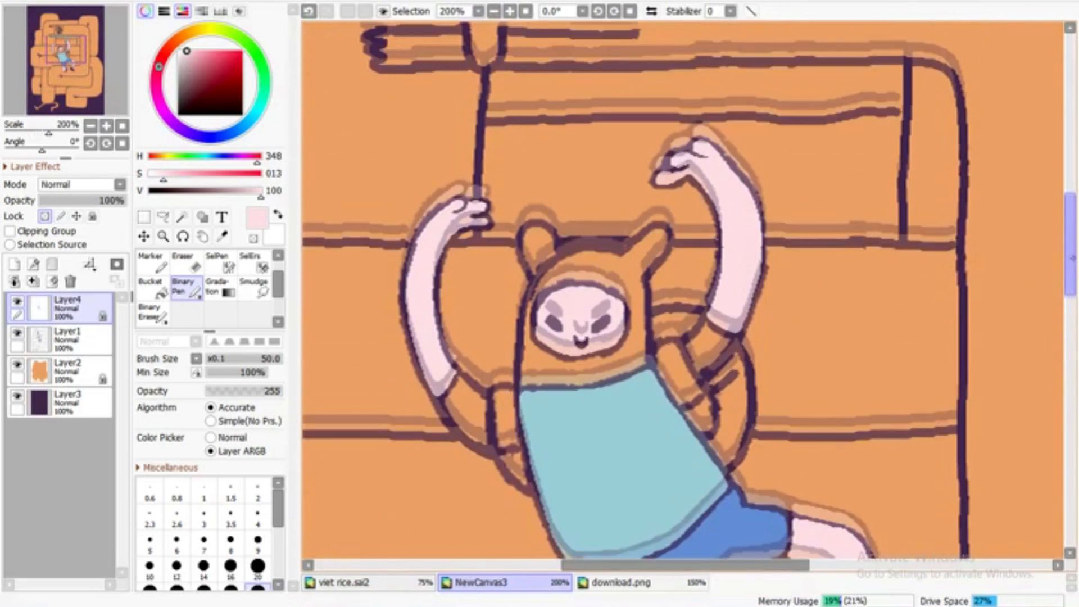
left_click(510, 11)
left_click(222, 237)
left_click(523, 477)
left_click(153, 313)
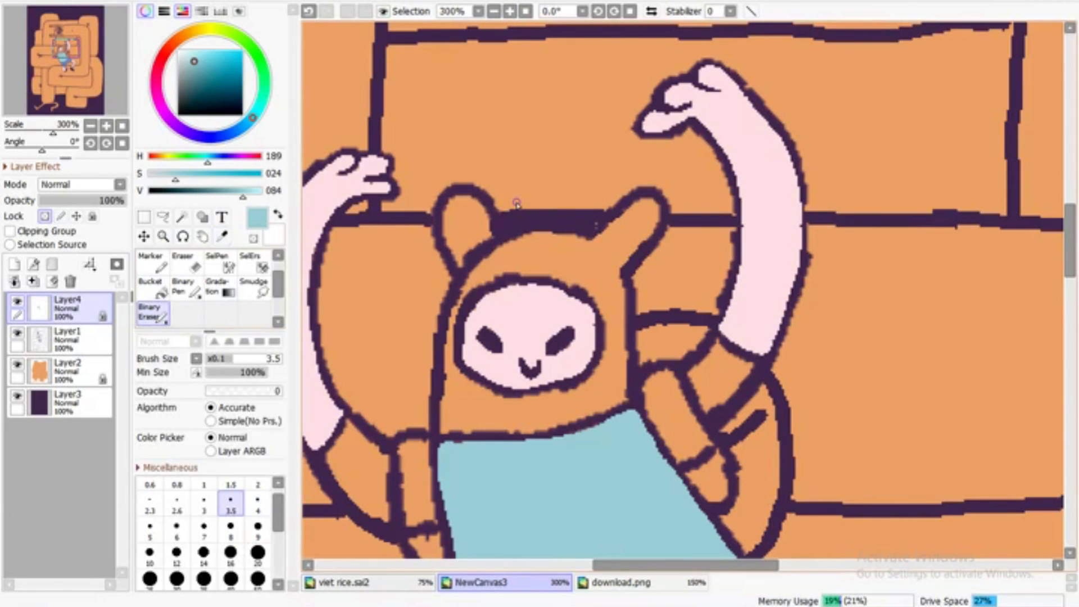
left_click(182, 288)
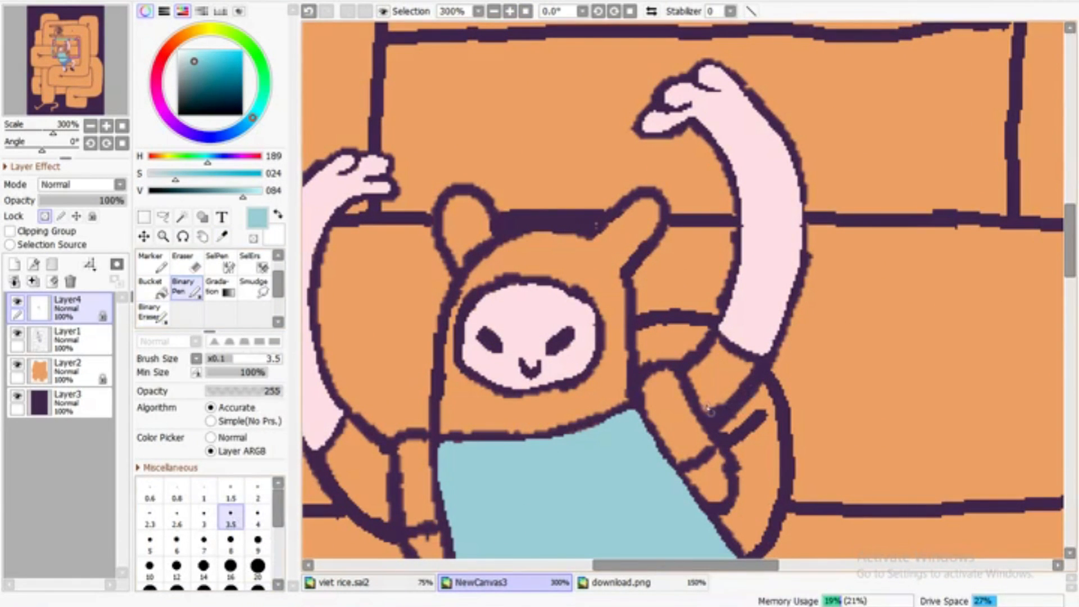
mouse_move(702, 400)
left_mouse_down()
mouse_move(755, 362)
mouse_move(717, 342)
mouse_move(691, 386)
mouse_move(723, 392)
mouse_move(729, 375)
mouse_move(705, 360)
left_mouse_up()
mouse_move(354, 426)
left_mouse_down()
mouse_move(331, 469)
mouse_move(385, 528)
mouse_move(388, 462)
mouse_move(379, 523)
mouse_move(361, 505)
mouse_move(384, 486)
mouse_move(389, 461)
mouse_move(350, 438)
left_mouse_up()
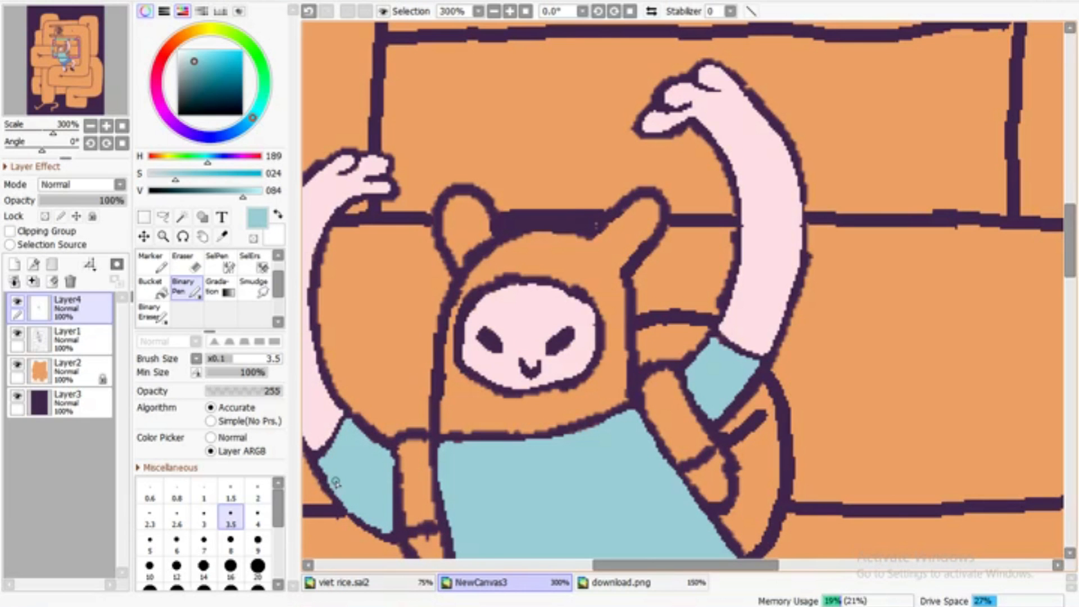
Pick up the cream from the sock, trace the inside of the hood's outline, and fill the left-hand ear
left_click(494, 11)
left_click(493, 11)
left_click(493, 11)
left_click(493, 12)
left_click(222, 236)
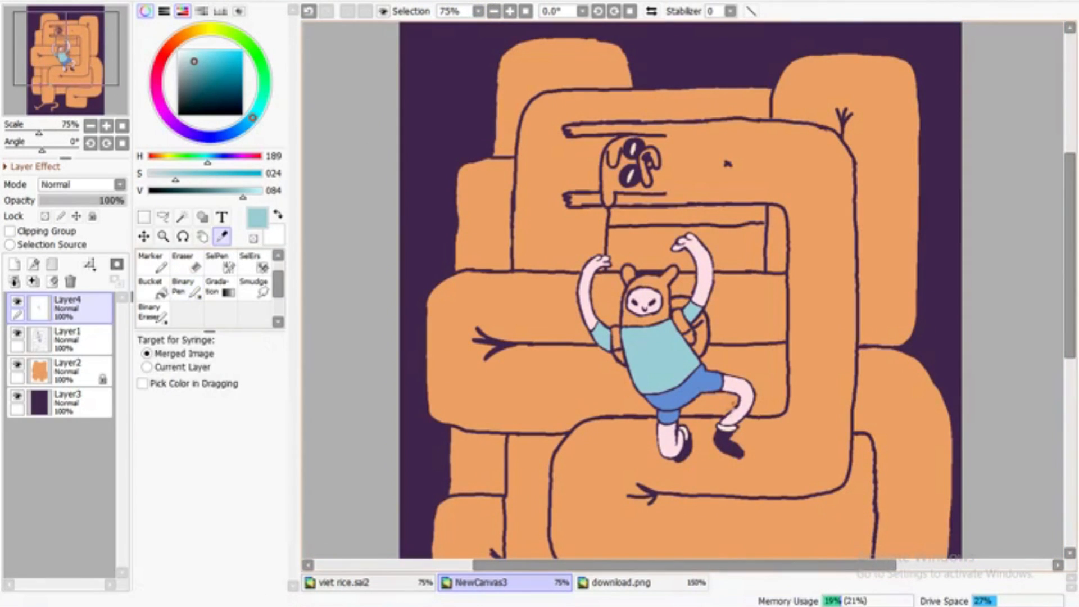
left_click(725, 428)
left_click(153, 313)
left_click(509, 12)
left_click(509, 11)
left_click(509, 11)
left_click(510, 11)
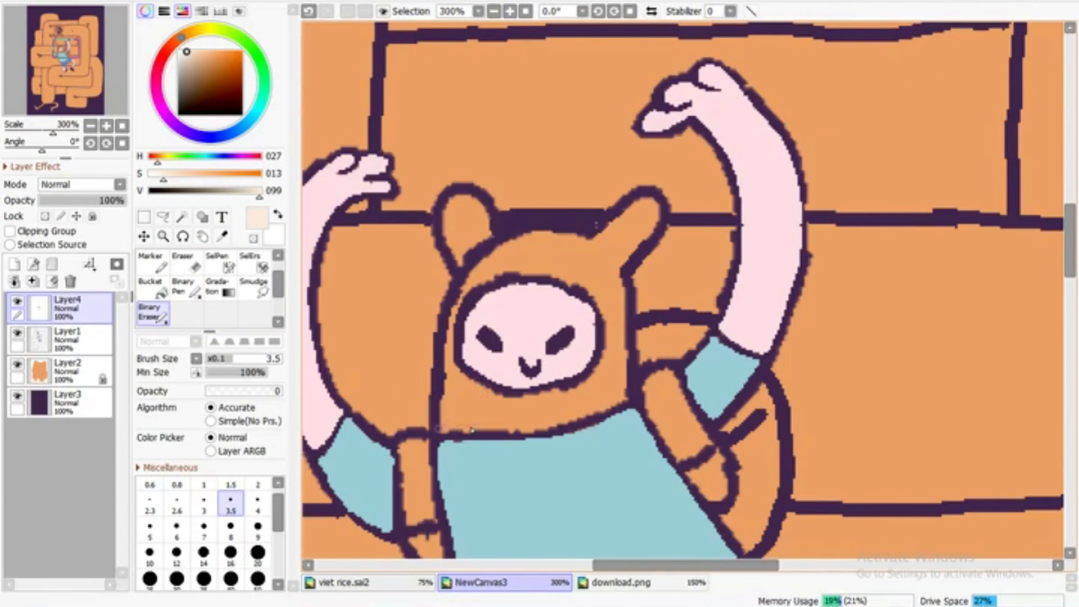
left_click(184, 288)
mouse_move(529, 426)
left_mouse_down()
mouse_move(450, 427)
mouse_move(562, 422)
mouse_move(622, 396)
mouse_move(621, 284)
mouse_move(657, 208)
mouse_move(629, 209)
mouse_move(593, 237)
mouse_move(508, 237)
mouse_move(476, 260)
mouse_move(459, 255)
mouse_move(491, 235)
mouse_move(455, 199)
mouse_move(441, 225)
mouse_move(457, 259)
mouse_move(449, 225)
left_mouse_up()
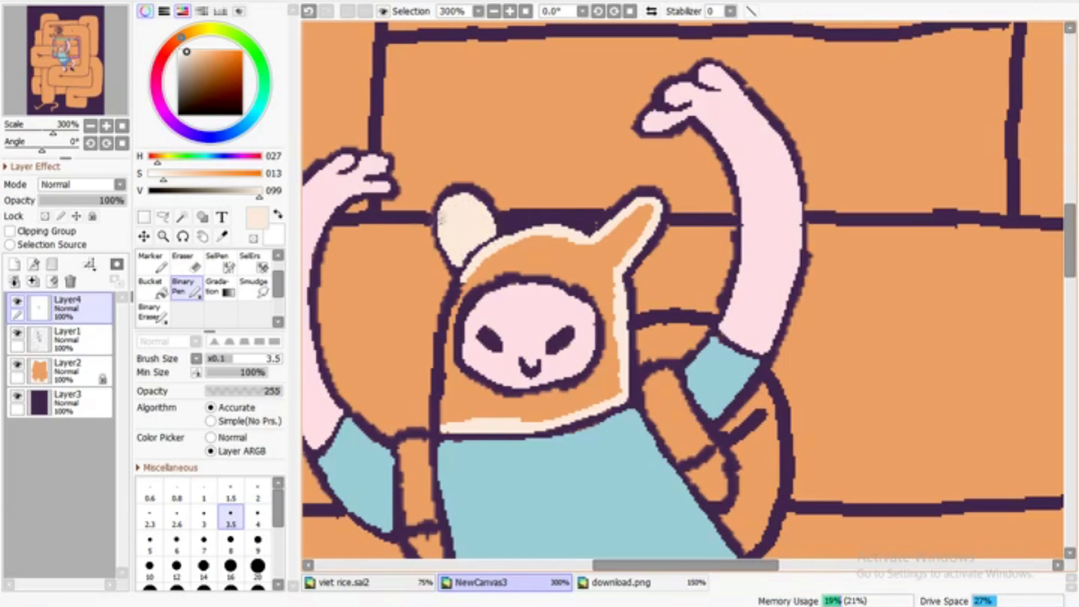
Clean up the cream around the left-hand ear and extend the cream edge down the hood's left-hand side
key("e")
left_click_drag(456, 277, 498, 238)
key("n")
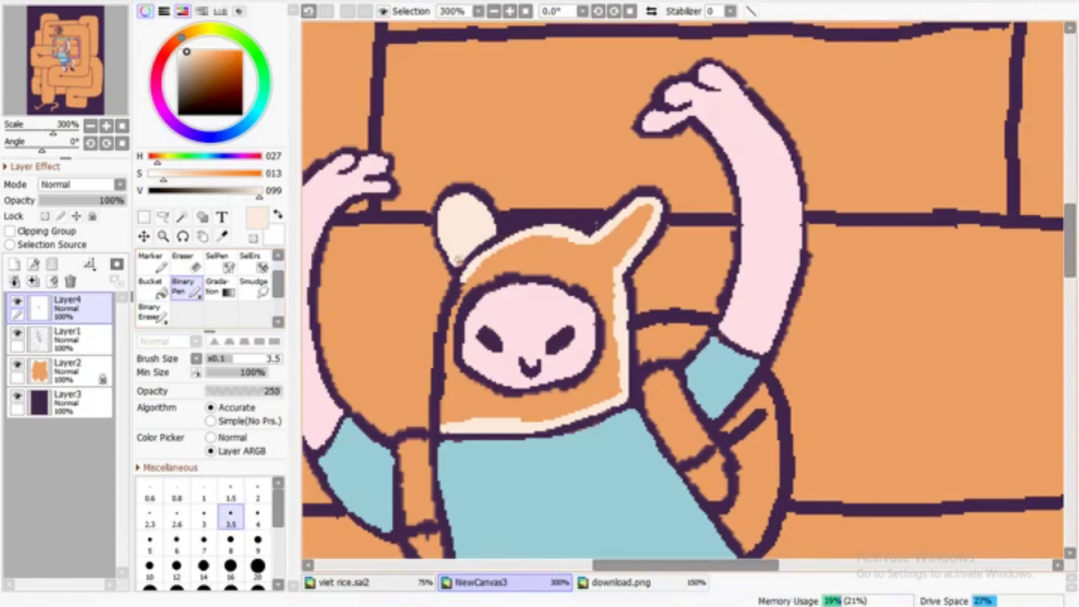
left_click_drag(463, 280, 440, 368)
key("e")
mouse_move(438, 329)
left_mouse_down()
mouse_move(462, 387)
mouse_move(441, 391)
mouse_move(439, 432)
left_mouse_up()
key("n")
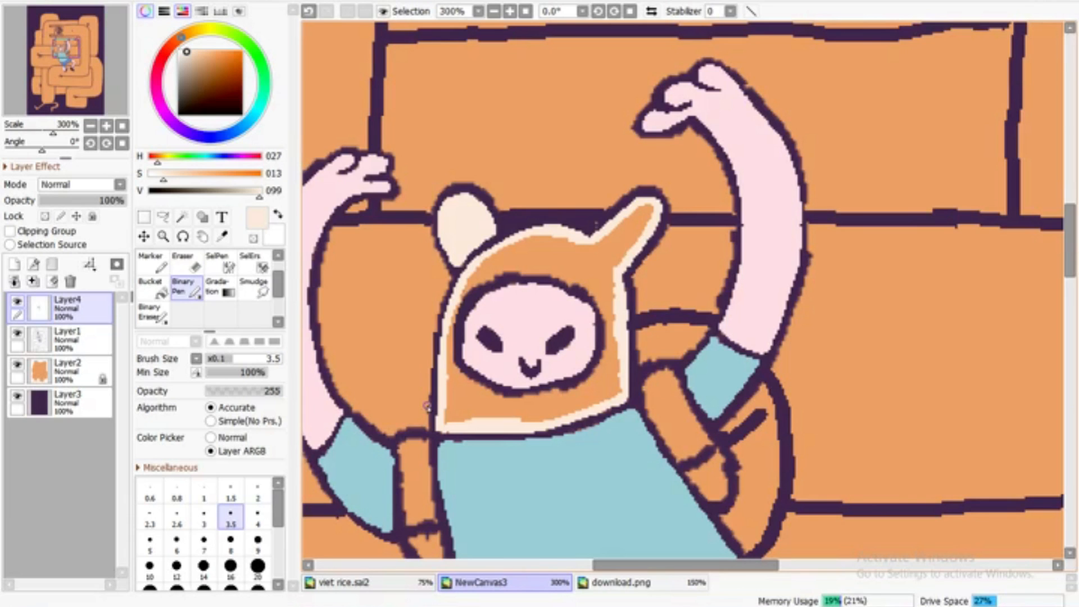
Trace cream around the face opening and bucket-fill the remaining areas of the hood
mouse_move(448, 354)
left_mouse_down()
mouse_move(508, 264)
mouse_move(570, 280)
mouse_move(606, 315)
mouse_move(604, 360)
mouse_move(514, 402)
mouse_move(454, 368)
mouse_move(508, 397)
mouse_move(581, 382)
mouse_move(584, 307)
left_mouse_up()
left_click(456, 327, "alt")
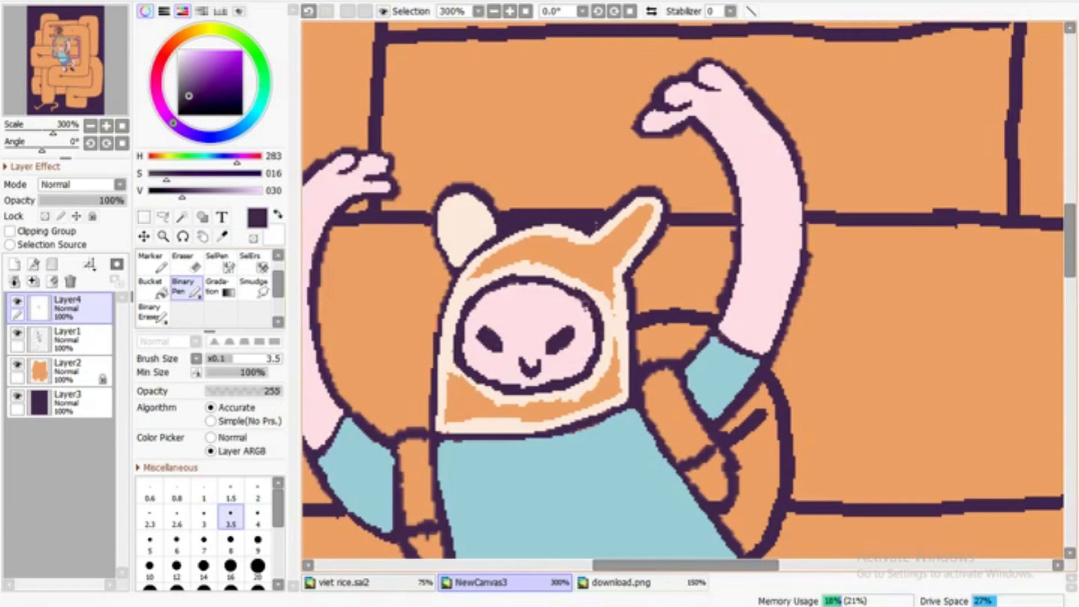
left_click(448, 359, "alt")
key("g")
left_click(477, 407)
left_click(490, 263)
key("n")
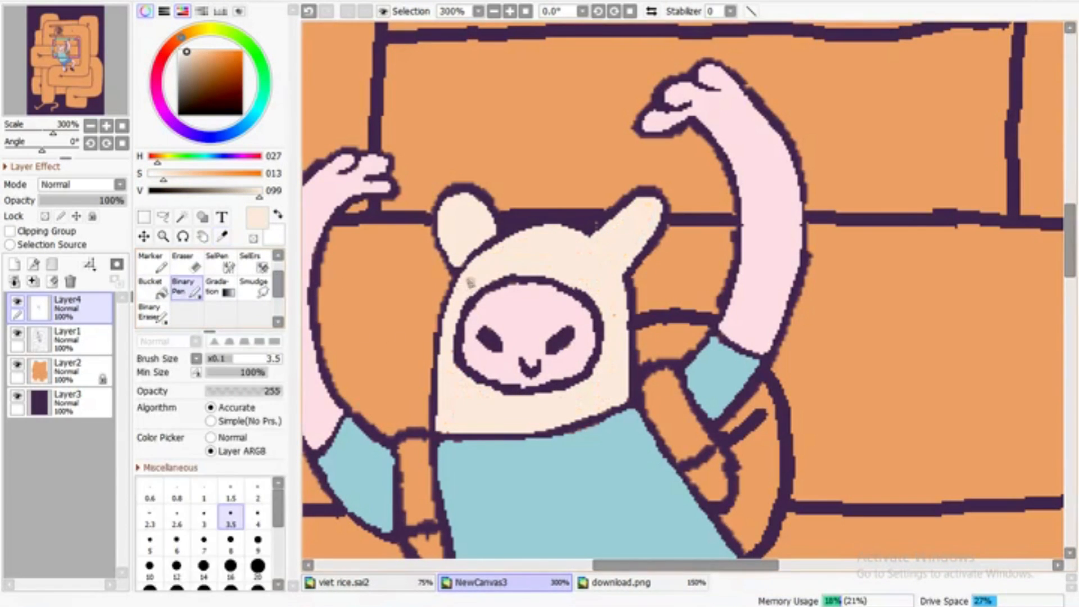
Thicken the outlines of the hood's ears and the right-hand raised arm in dark purple
left_click(453, 272, "alt")
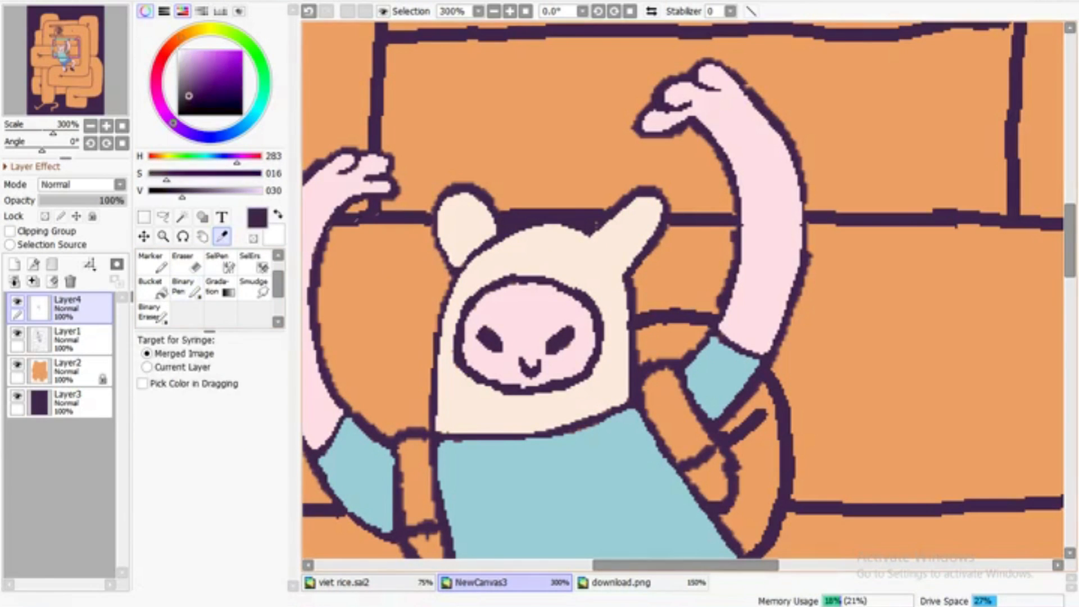
mouse_move(434, 247)
left_mouse_down()
mouse_move(453, 187)
mouse_move(582, 223)
mouse_move(643, 189)
mouse_move(644, 264)
left_mouse_up()
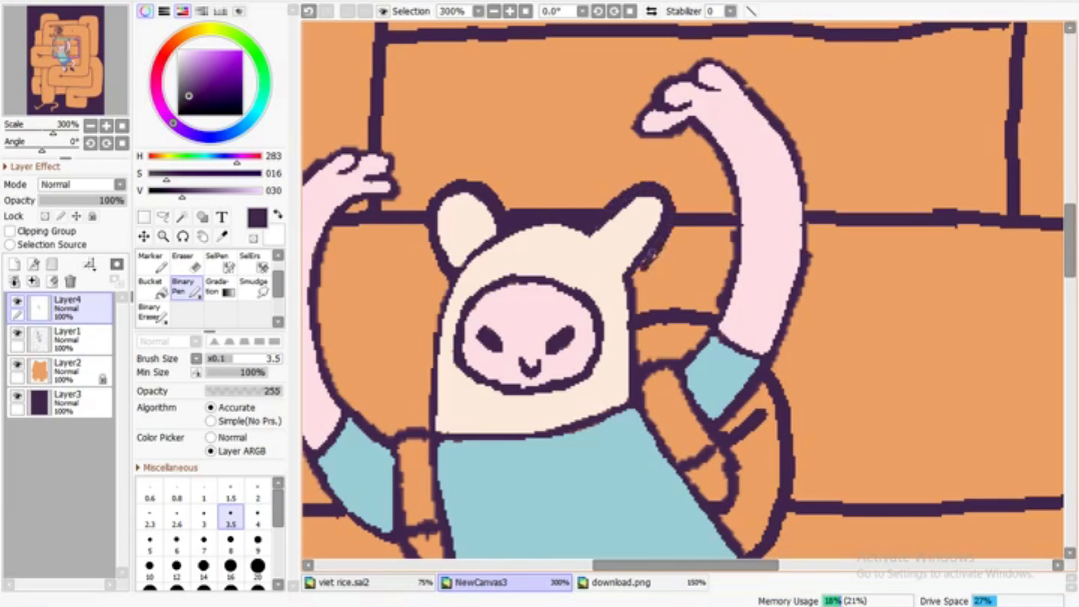
mouse_move(635, 307)
left_mouse_down()
mouse_move(642, 362)
mouse_move(678, 359)
mouse_move(711, 328)
mouse_move(730, 275)
mouse_move(739, 225)
mouse_move(719, 160)
mouse_move(688, 126)
left_mouse_up()
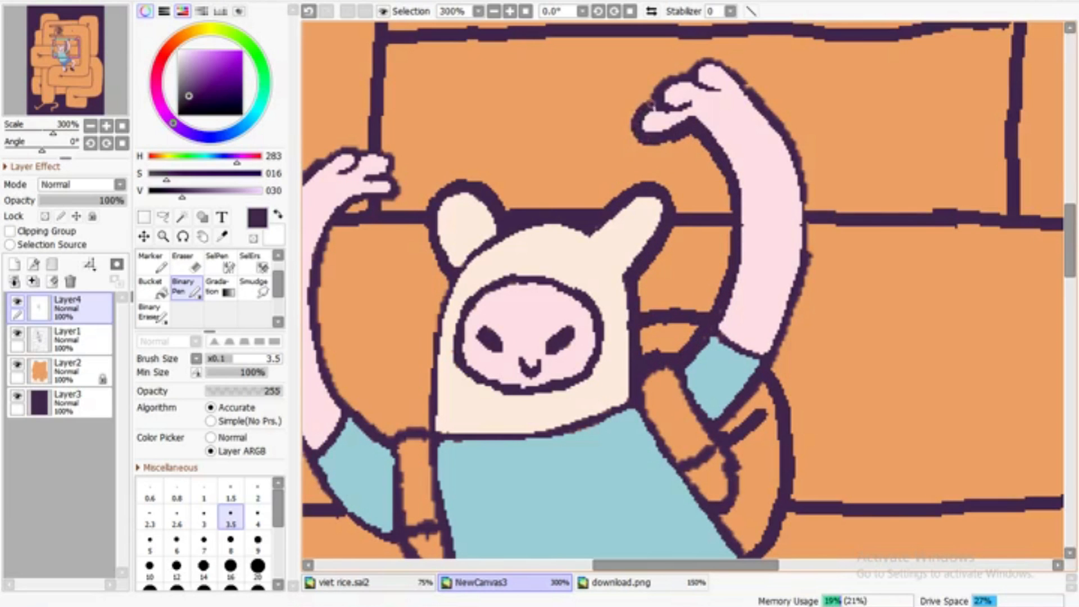
mouse_move(802, 128)
left_mouse_down()
mouse_move(807, 287)
mouse_move(776, 368)
left_mouse_up()
left_click(494, 11)
left_click(494, 11)
left_click(494, 11)
left_click(493, 11)
left_click(494, 11)
left_click(509, 11)
Thicken the left-hand raised arm's outline in dark purple and undo the unwanted strokes
left_click(510, 11)
left_click(510, 11)
left_click(509, 11)
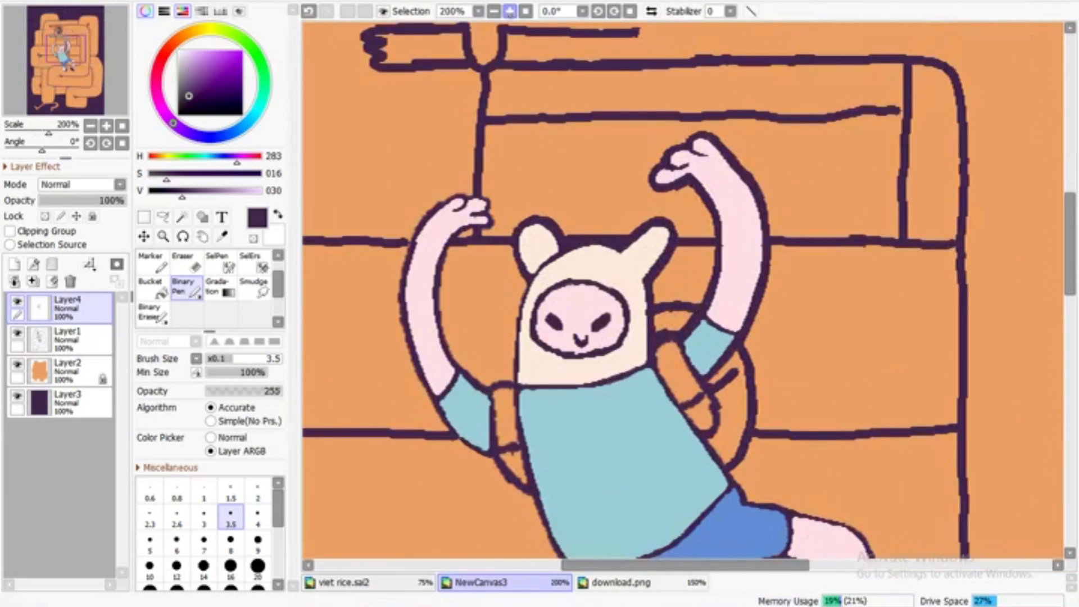
left_click(510, 11)
mouse_move(433, 402)
left_mouse_down()
mouse_move(445, 297)
mouse_move(420, 377)
mouse_move(436, 302)
left_mouse_up()
mouse_move(462, 262)
left_mouse_down()
mouse_move(498, 225)
mouse_move(457, 263)
left_mouse_up()
left_click(308, 12)
left_click(309, 11)
left_click(484, 274, "alt")
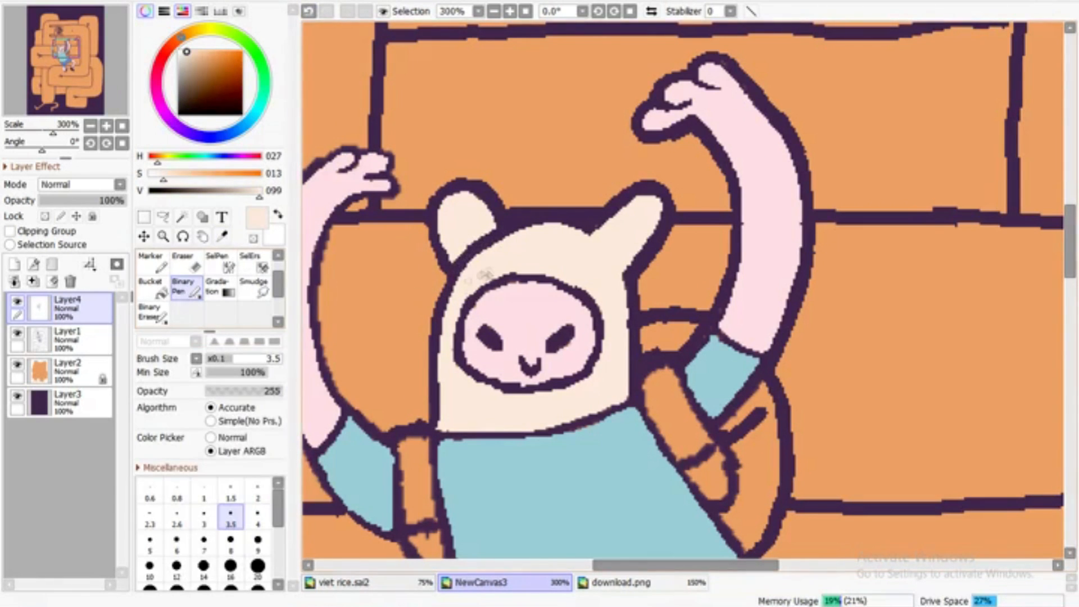
left_click(520, 564)
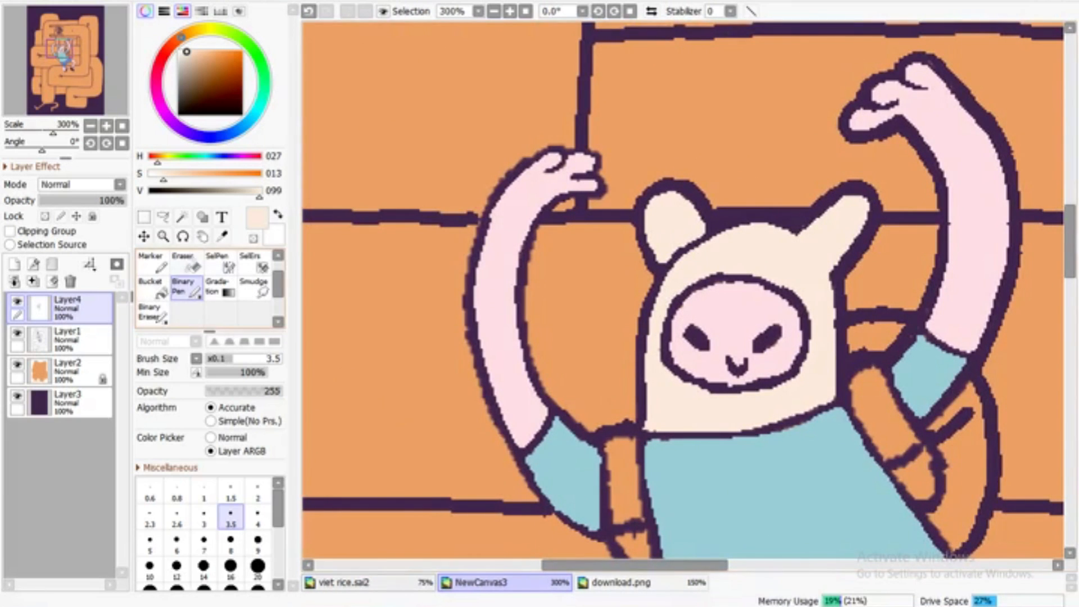
left_click(539, 504, "alt")
left_click(153, 312)
left_click(308, 12)
left_click(494, 11)
left_click(494, 11)
left_click(494, 12)
left_click(509, 11)
left_click(510, 12)
left_click(509, 11)
left_click(186, 287)
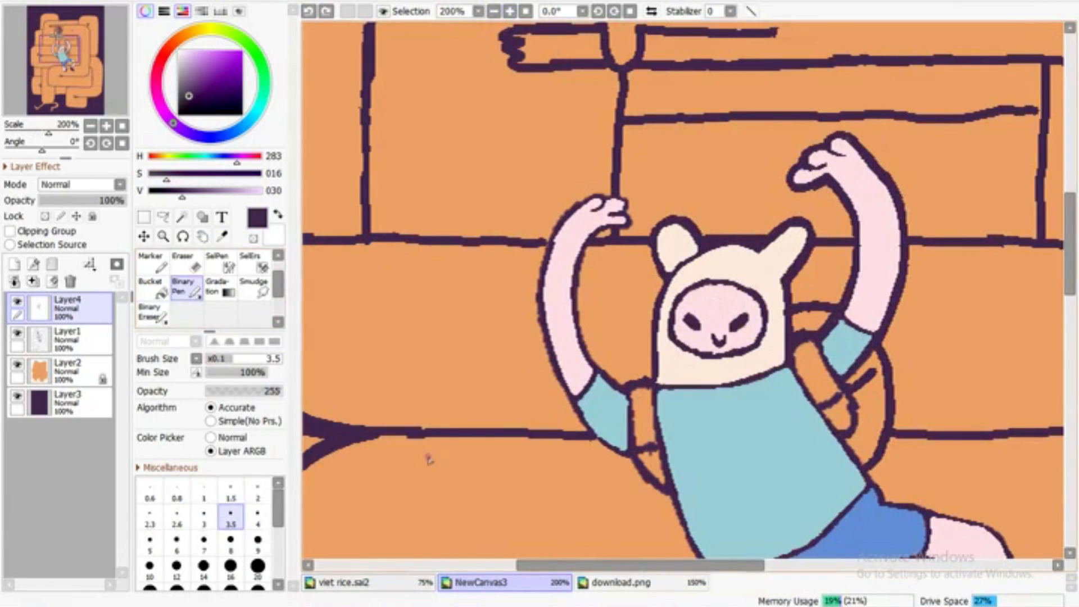
Sample the backpack green in download.png, return to NewCanvas3, and shift the colour to hue 153, saturation 35, value 87
left_click(620, 582)
left_click(721, 253, "alt")
left_click(481, 583)
left_click(264, 78)
left_click_drag(264, 78, 265, 85)
mouse_move(217, 71)
left_mouse_down()
mouse_move(207, 52)
mouse_move(201, 59)
left_mouse_up()
Paint the left-hand backpack strap green with the size 3.5 binary pen
left_click(186, 288)
left_click_drag(652, 440, 644, 445)
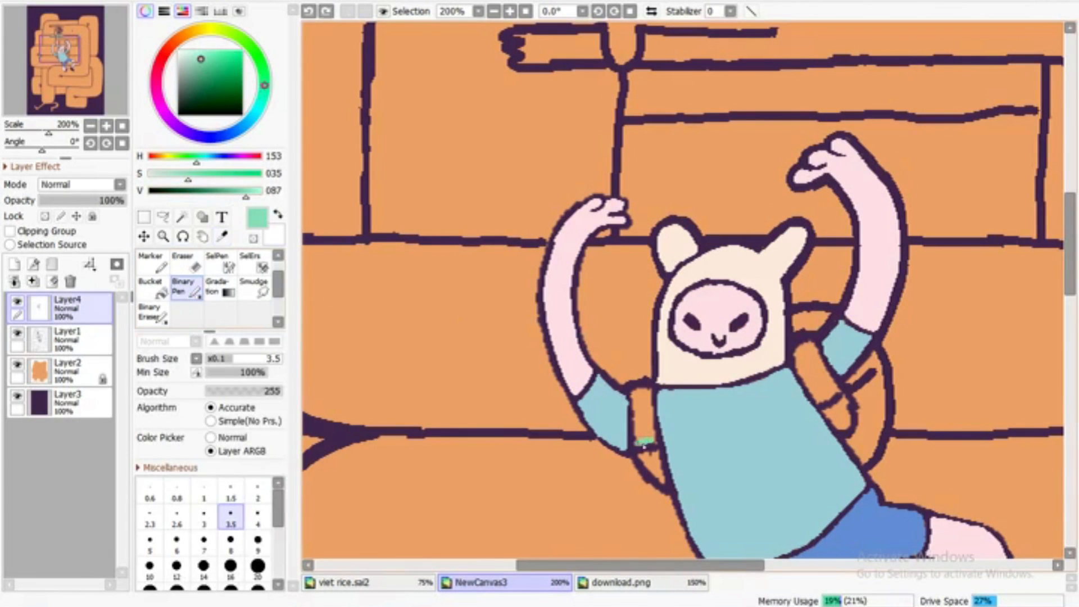
left_click(510, 11)
mouse_move(617, 523)
left_mouse_down()
mouse_move(632, 452)
mouse_move(605, 444)
mouse_move(623, 520)
mouse_move(623, 447)
left_mouse_up()
Redraw the dark purple line between the left-hand sleeve and the strap, and pick up the strap green again
left_click(603, 484, "alt")
key("e")
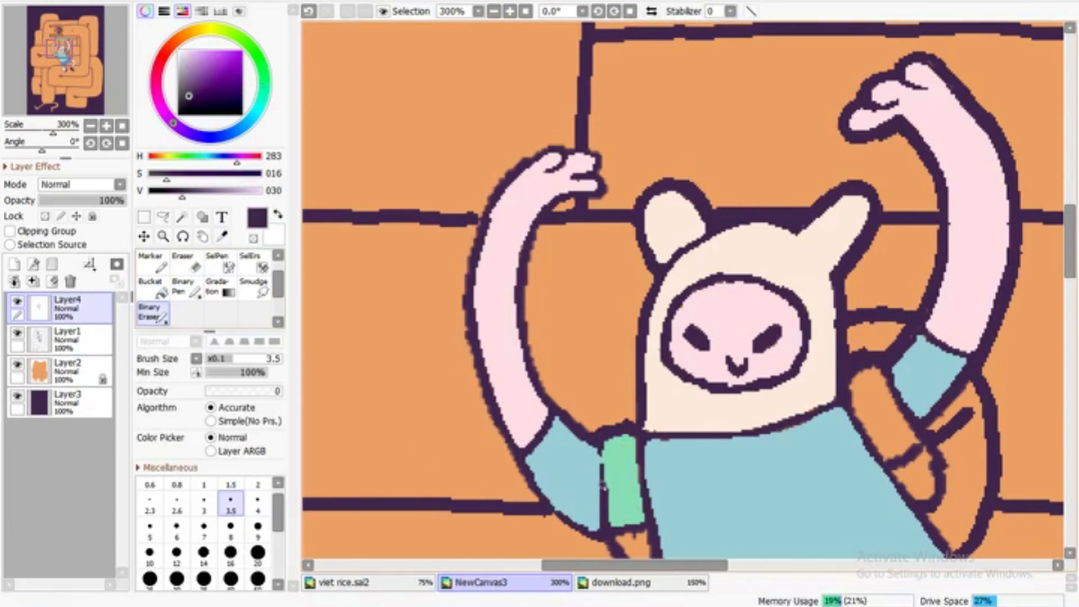
key("n")
left_click_drag(604, 488, 602, 444)
scroll(1043, 293, "down", 4)
left_click(626, 110, "alt")
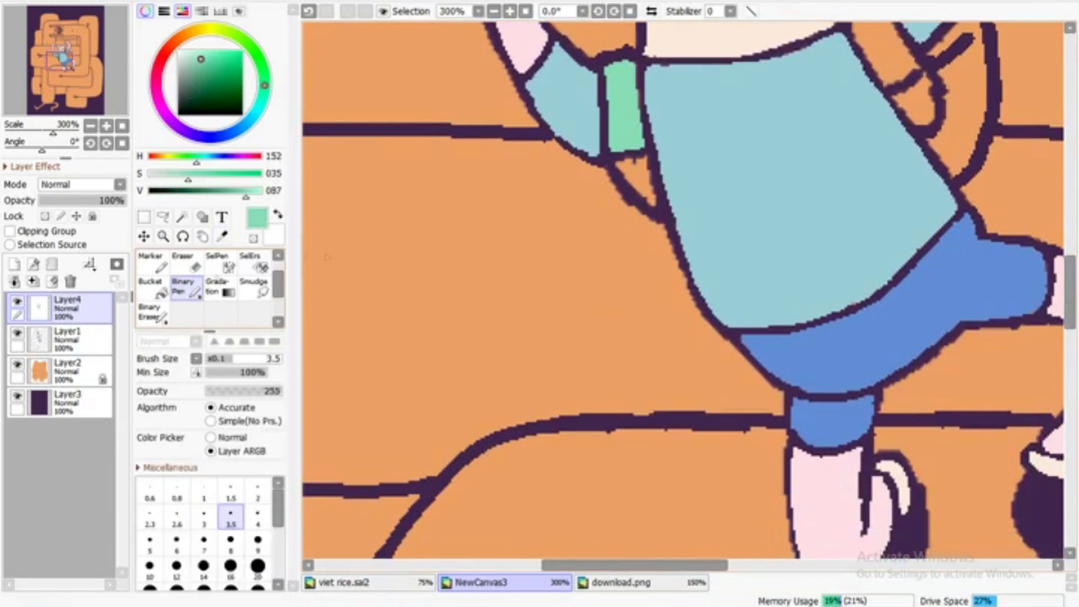
Paint the right-hand backpack strap, its loose strip below the sleeve and the backpack's top flap in the light strap green
scroll(856, 287, "up", 2)
mouse_move(910, 245)
left_mouse_down()
mouse_move(869, 183)
mouse_move(854, 207)
mouse_move(877, 253)
mouse_move(887, 214)
mouse_move(867, 233)
left_mouse_up()
left_click(663, 584)
left_click(556, 582)
mouse_move(884, 158)
left_mouse_down()
mouse_move(868, 138)
mouse_move(853, 148)
left_mouse_up()
mouse_move(933, 242)
left_mouse_down()
mouse_move(975, 209)
mouse_move(935, 241)
left_mouse_up()
Sample the darker backpack green in download.png, return to NewCanvas3, and shift the colour to hue 145, saturation 52, value 86 for the Binary Pen
left_click(222, 236)
left_click(621, 583)
left_click(847, 270)
left_click(481, 582)
left_click(215, 57)
left_click(264, 79)
left_click(211, 59)
left_click(185, 288)
Paint the backpack's right-hand body in the stronger green and redraw the dark purple curved line below the strap
left_click_drag(961, 251, 953, 263)
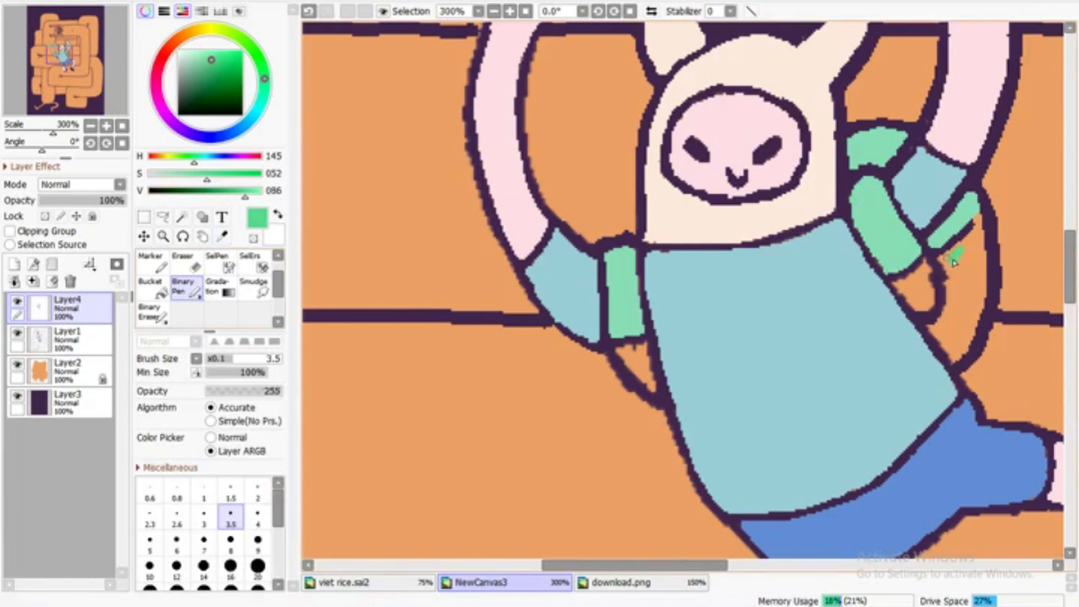
mouse_move(978, 221)
left_mouse_down()
mouse_move(983, 316)
mouse_move(959, 364)
mouse_move(939, 337)
mouse_move(940, 266)
mouse_move(963, 252)
mouse_move(982, 291)
mouse_move(962, 275)
left_mouse_up()
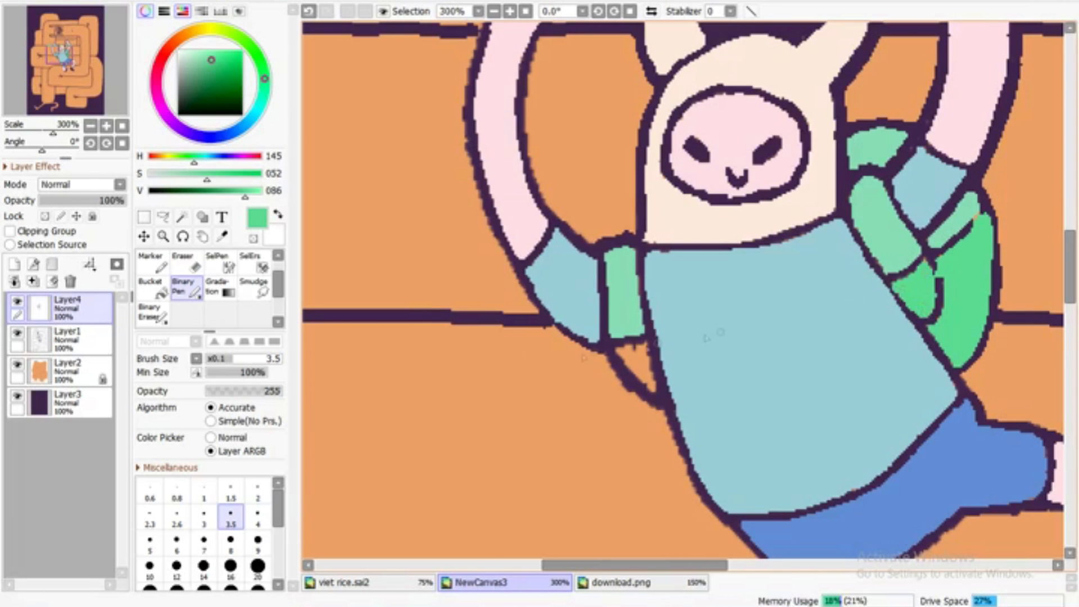
left_click(899, 284, "alt")
left_click_drag(940, 281, 924, 321)
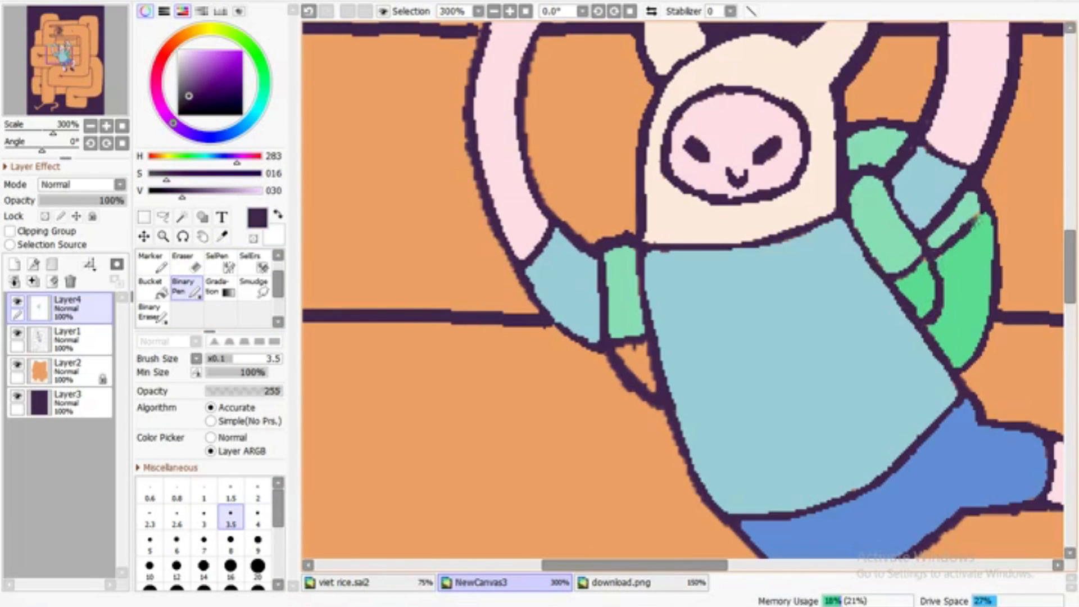
Paint the small backpack section below the left-hand strap in the stronger green and clean up its dark purple outline
left_click(596, 337, "alt")
mouse_move(643, 352)
left_mouse_down()
mouse_move(653, 388)
mouse_move(644, 378)
left_mouse_up()
left_click(562, 329, "alt")
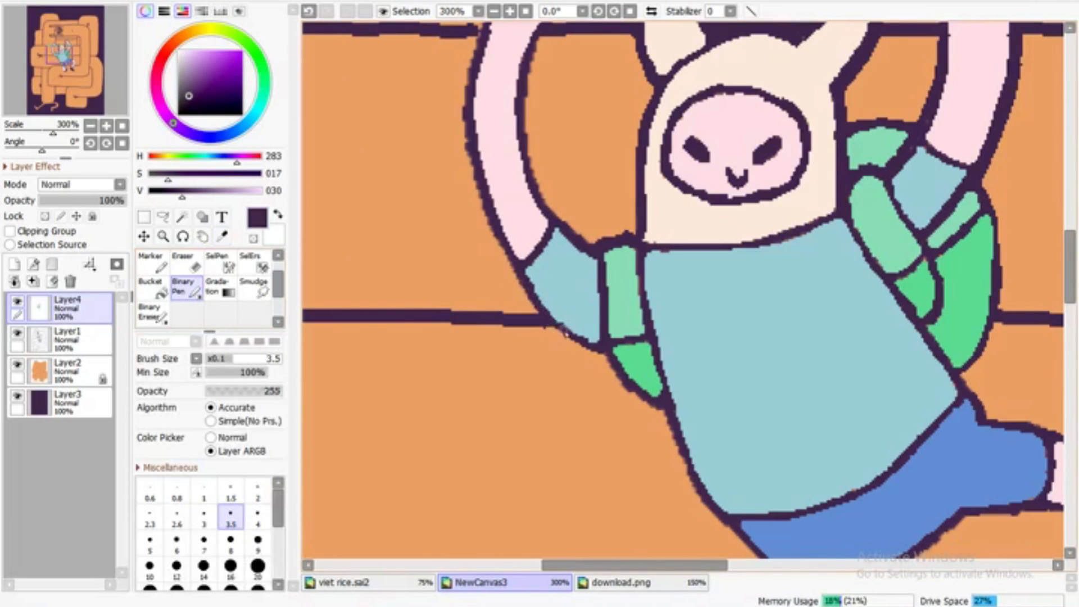
Start saving the canvas as a new file in the Pictures/Art/Art folder
key("Home")
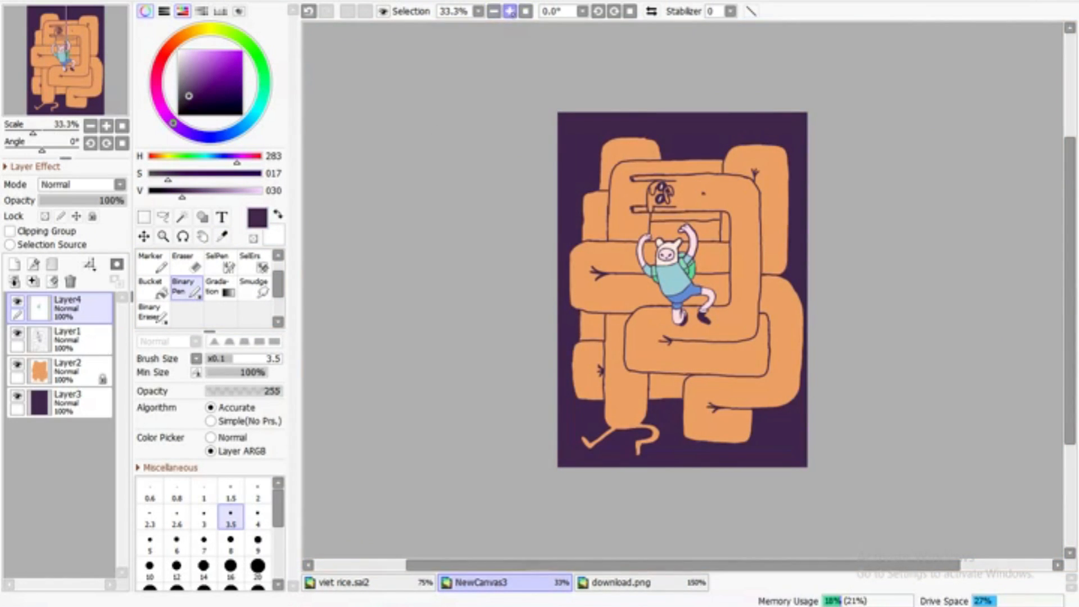
key("ctrl+s")
left_click(87, 166)
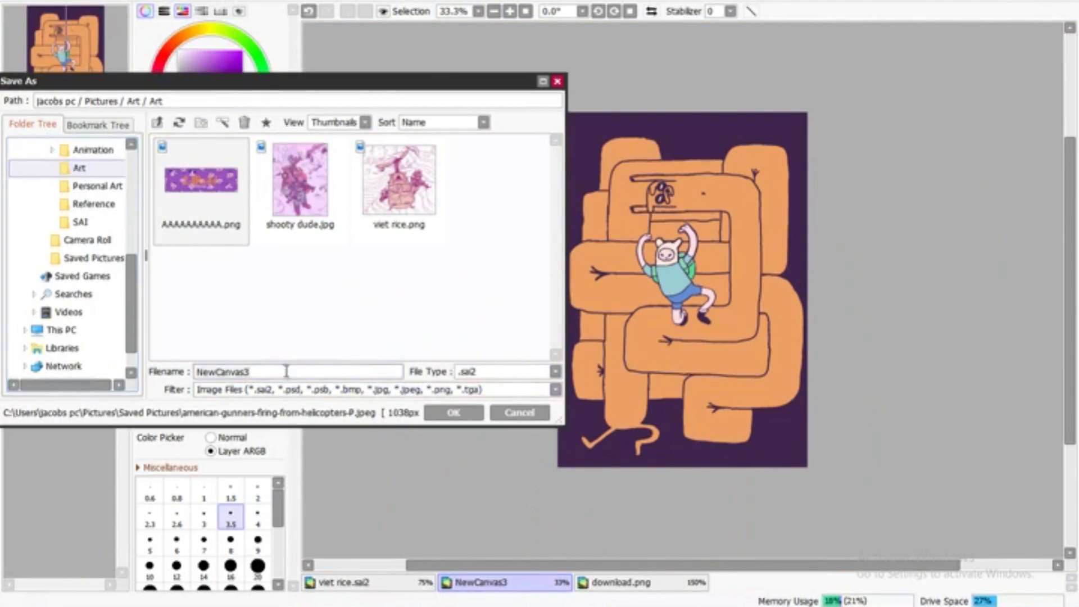